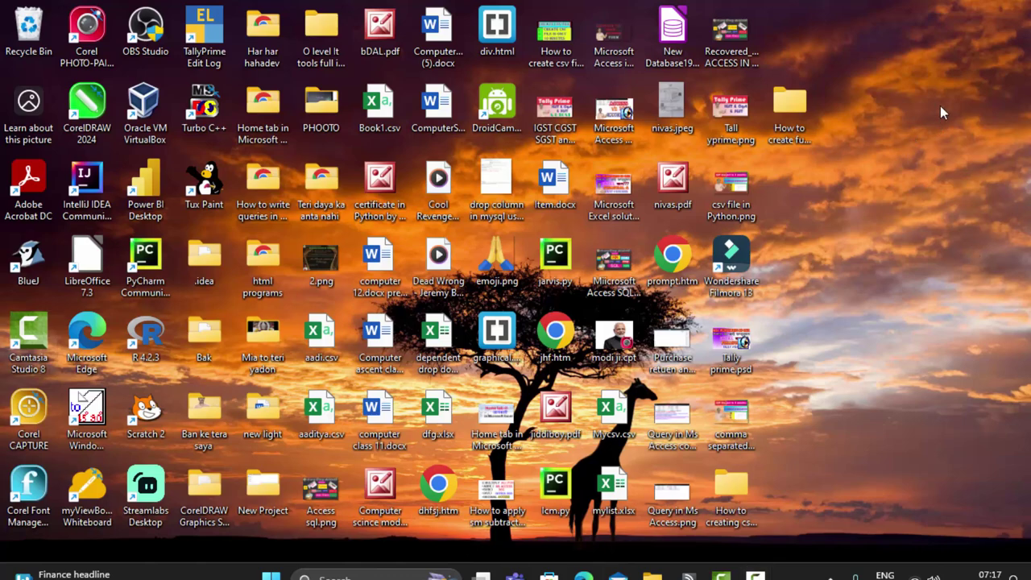
# Refresh the desktop twice, then search the Start menu for 'access'
pyautogui.rightClick(919, 219)
pyautogui.click(878, 167)
pyautogui.rightClick(933, 144)
pyautogui.click(869, 214)
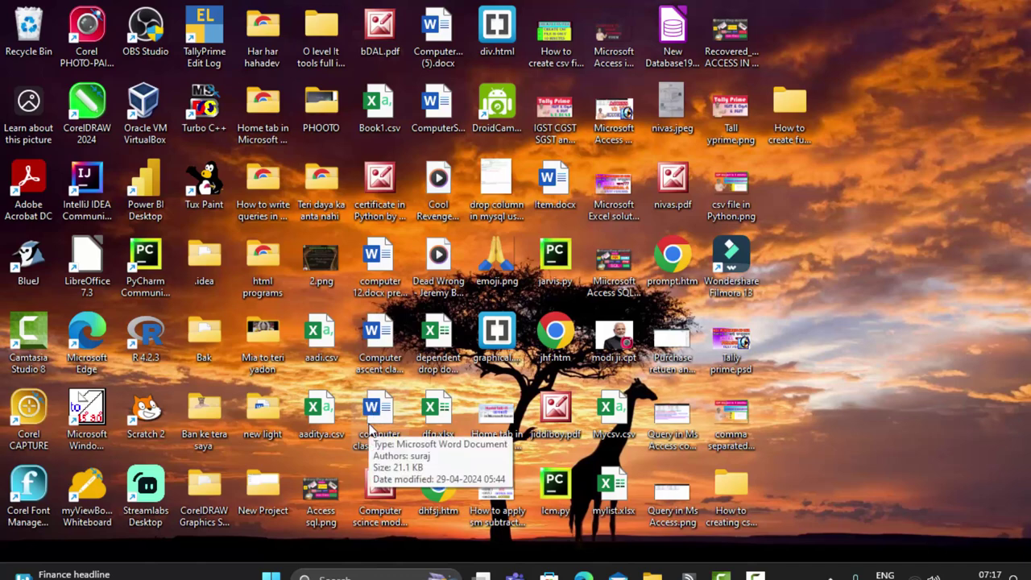
pyautogui.click(271, 577)
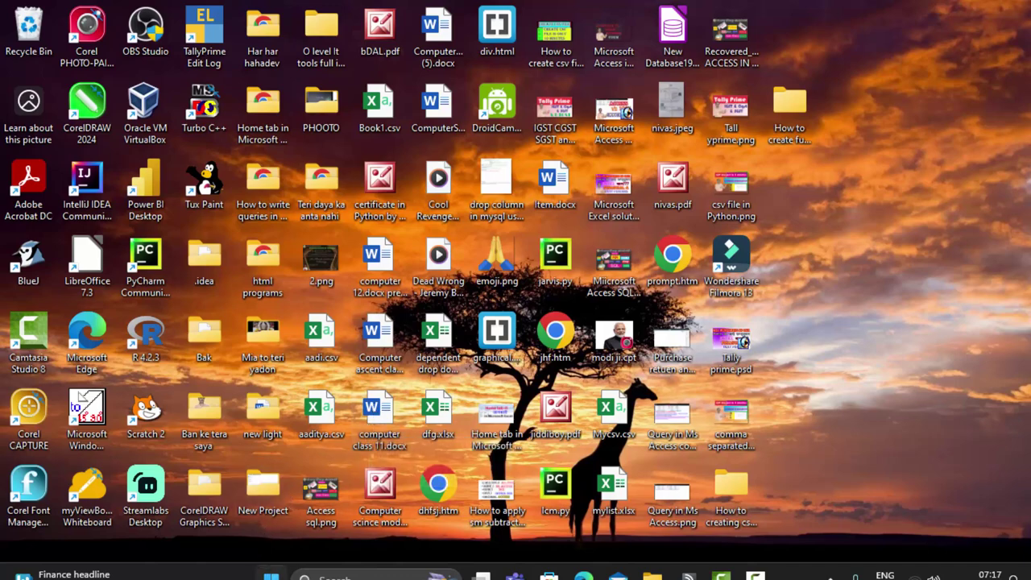
pyautogui.write('a')
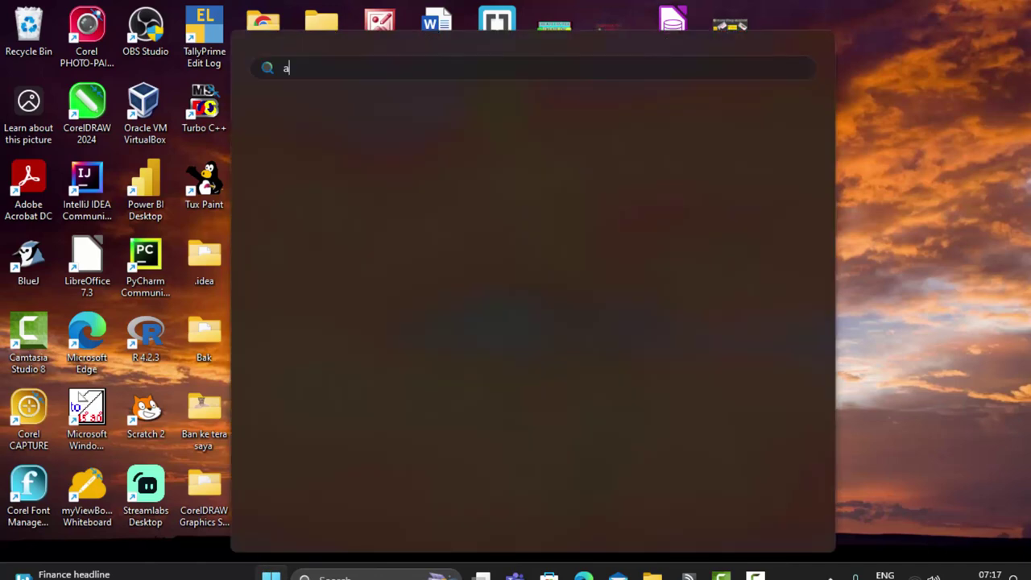
pyautogui.write('ccess')
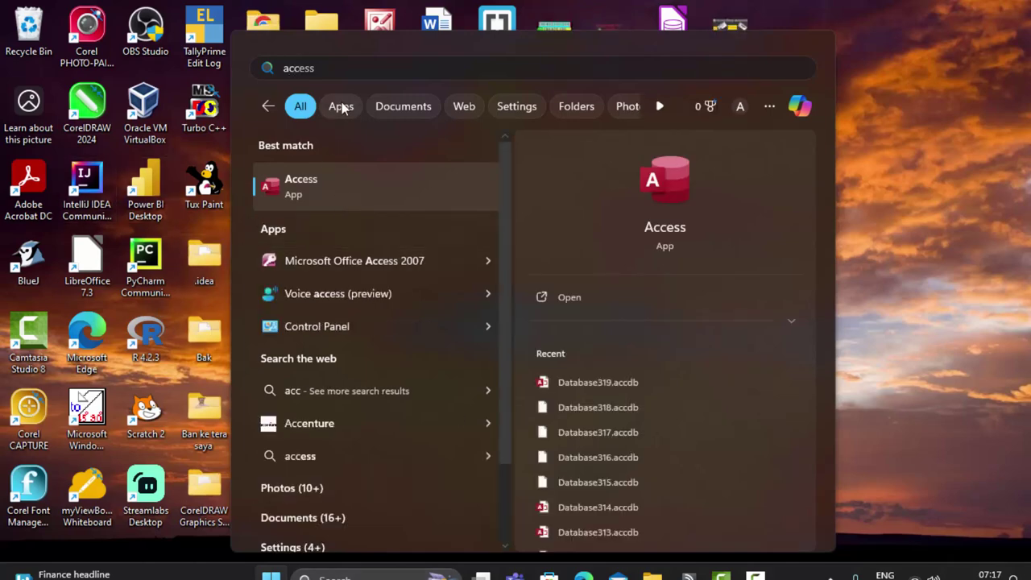
# Launch Access and create a blank database named Database321.accdb
pyautogui.click(375, 191)
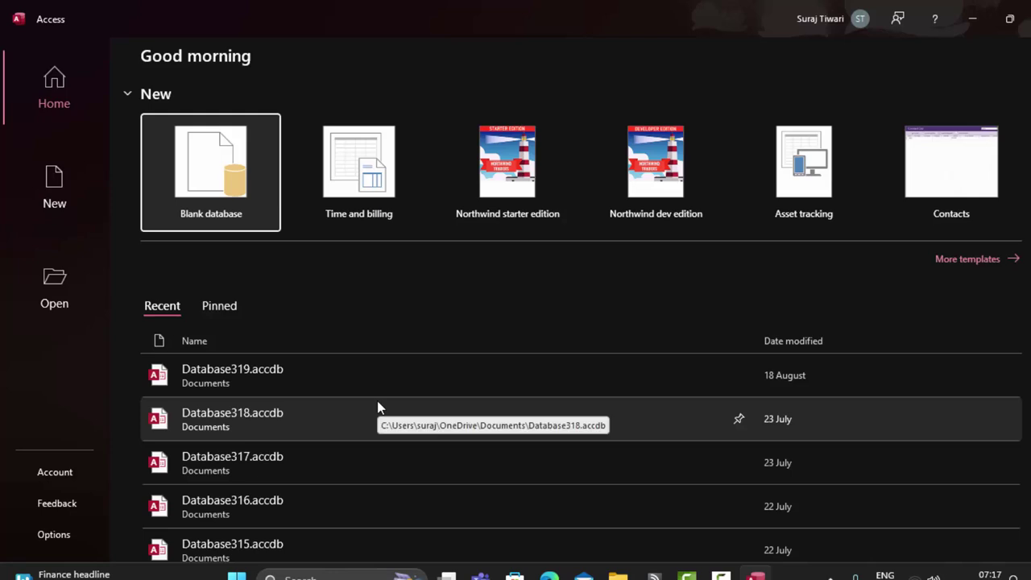
pyautogui.click(205, 178)
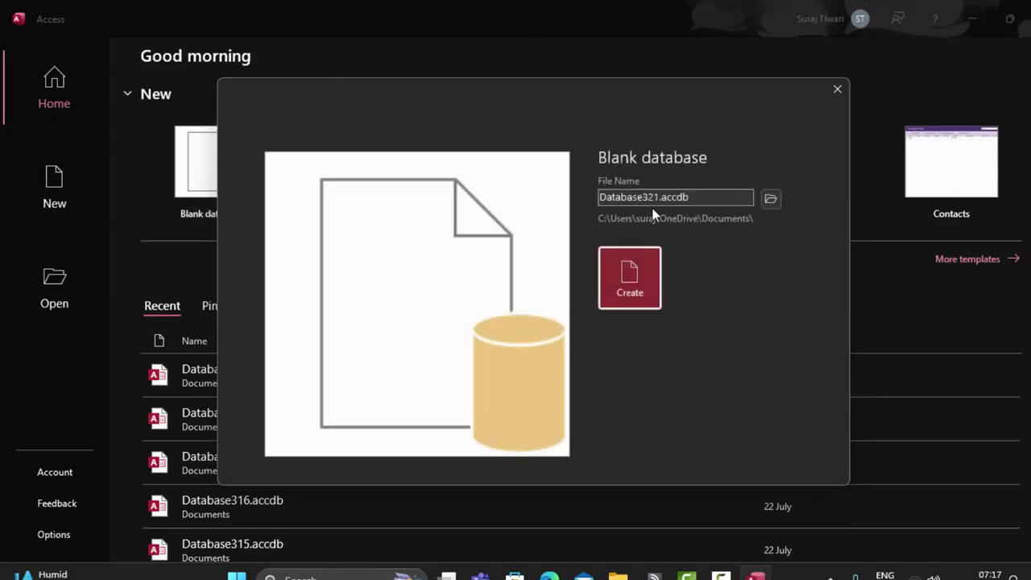
pyautogui.click(703, 196)
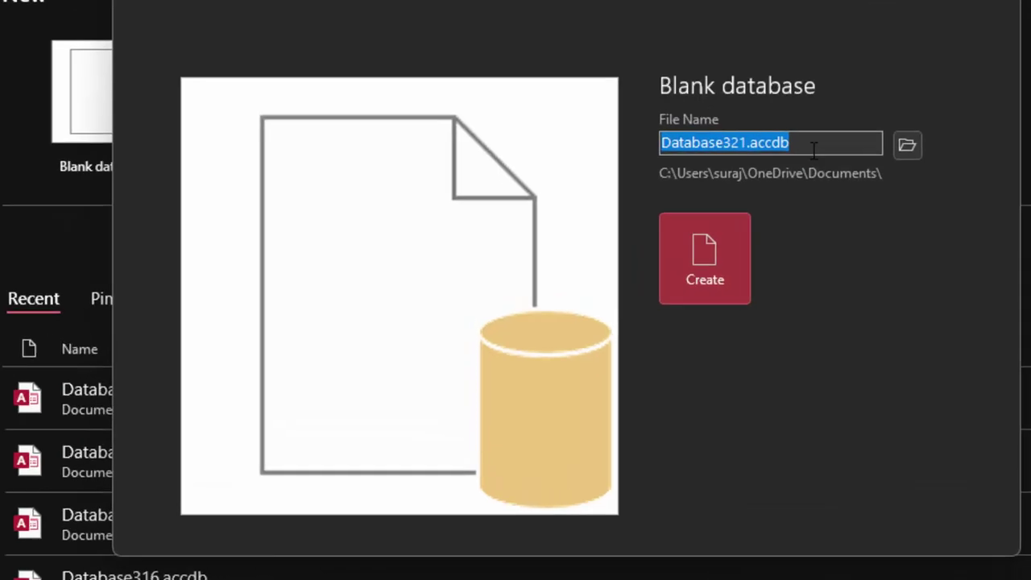
pyautogui.click(714, 251)
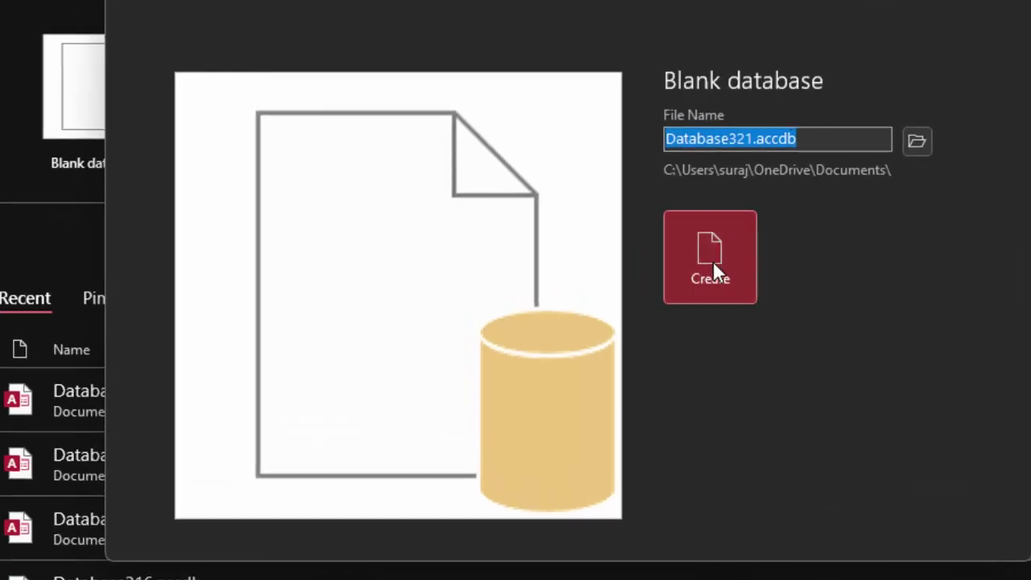
pyautogui.click(713, 261)
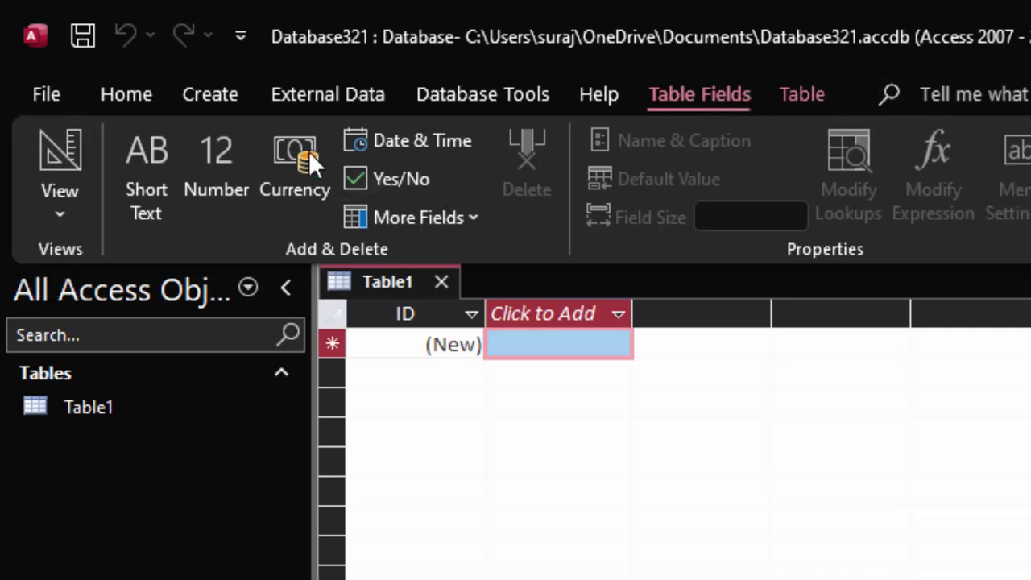
# Switch Table1 to Design view, saving the table as DataEntry
pyautogui.click(58, 228)
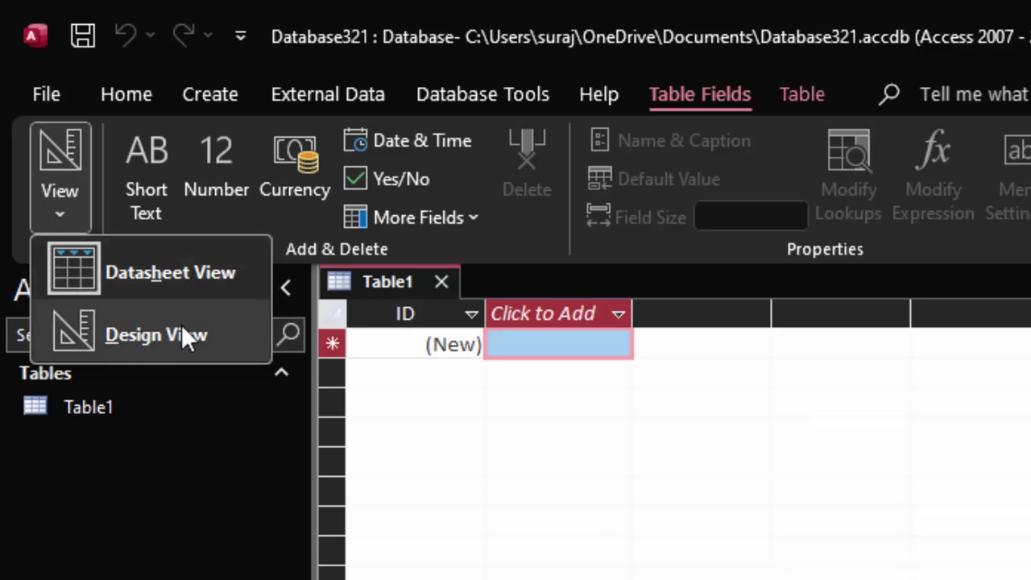
pyautogui.click(152, 326)
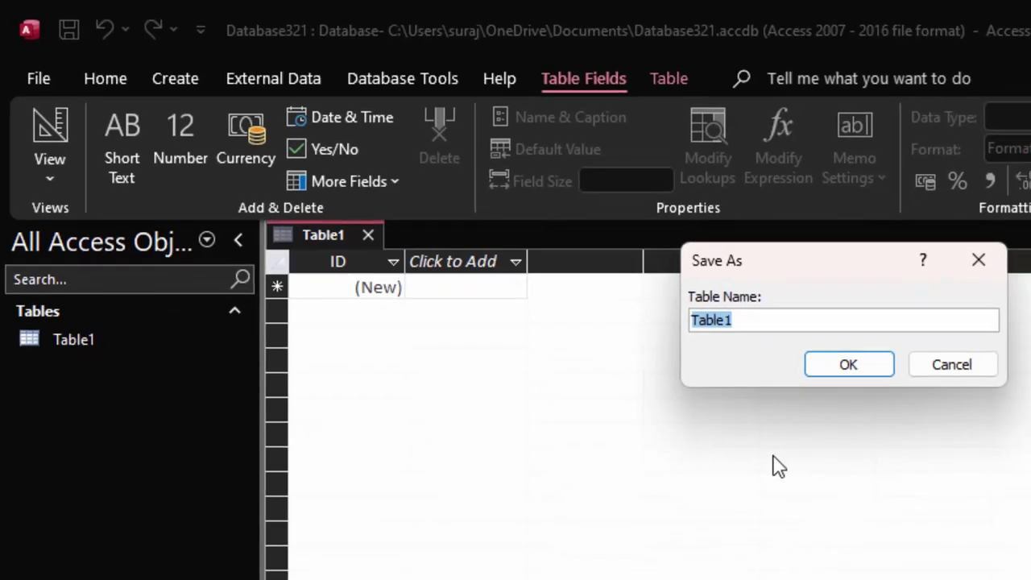
pyautogui.press('BackSpace')
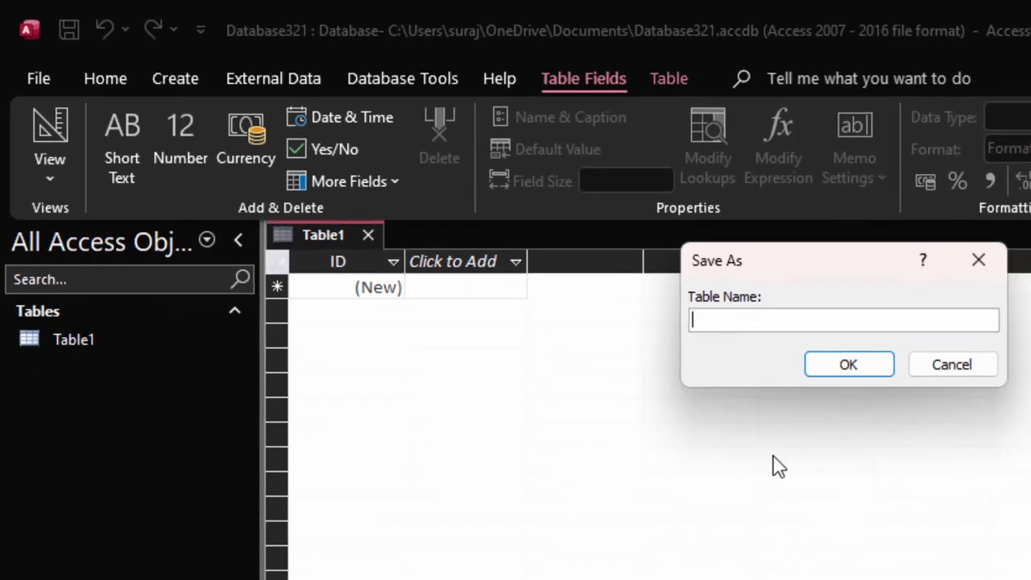
pyautogui.write('Dat')
pyautogui.write('a')
pyautogui.press('BackSpace')
pyautogui.press('BackSpace')
pyautogui.press('BackSpace')
pyautogui.hotkey('ctrl', 'z')
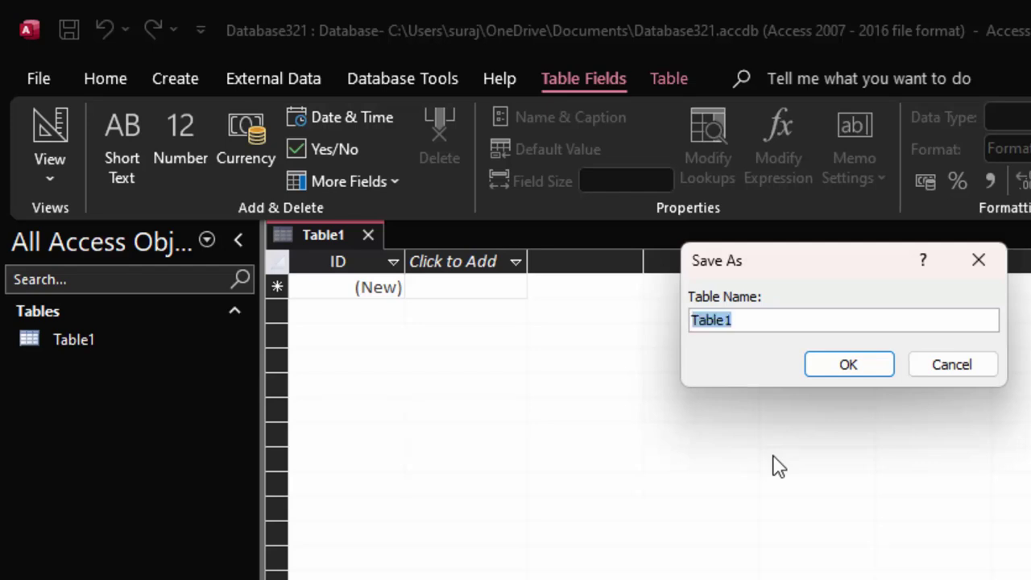
pyautogui.write('Da')
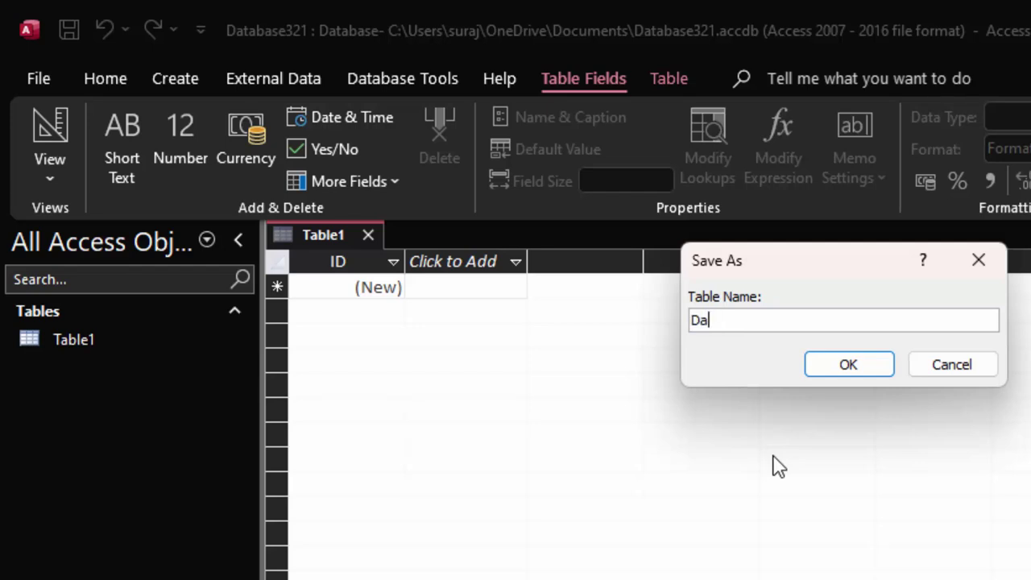
pyautogui.write('ta')
pyautogui.write('Entr')
pyautogui.write('y')
pyautogui.click(884, 365)
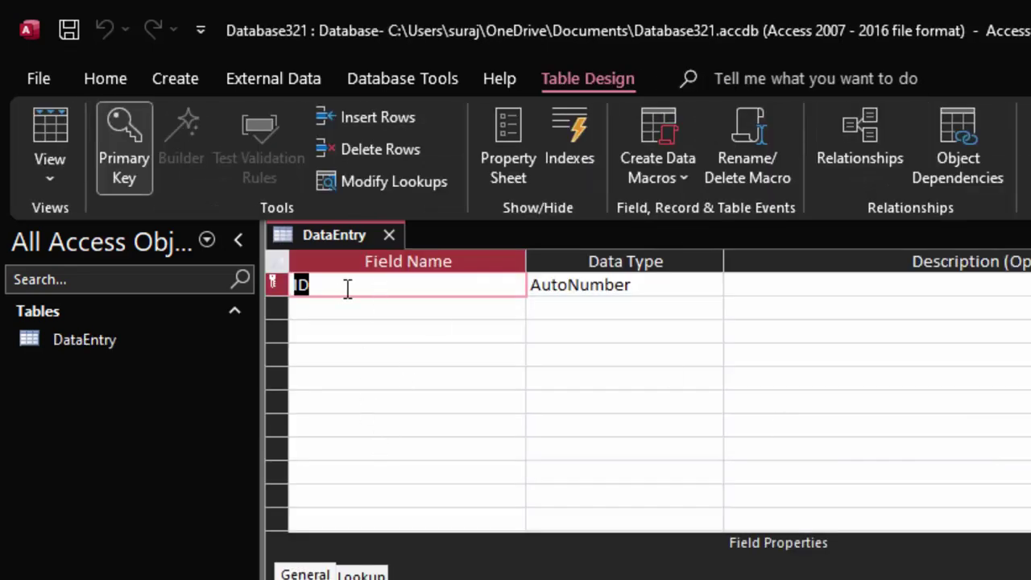
# Add a 'Name of Product' field with Short Text data type
pyautogui.click(345, 288)
pyautogui.moveTo(345, 288); pyautogui.dragTo(241, 279)
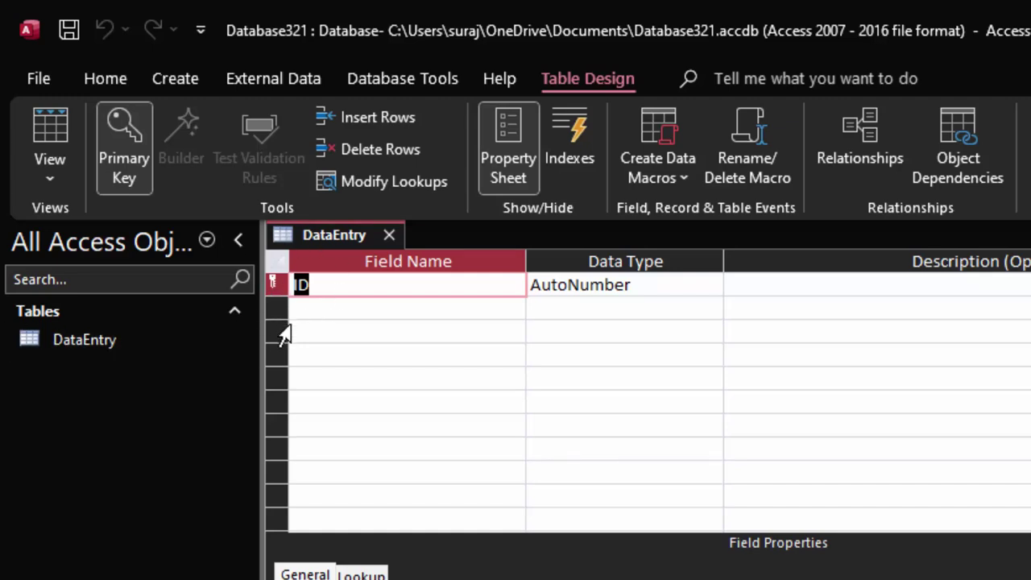
pyautogui.click(337, 302)
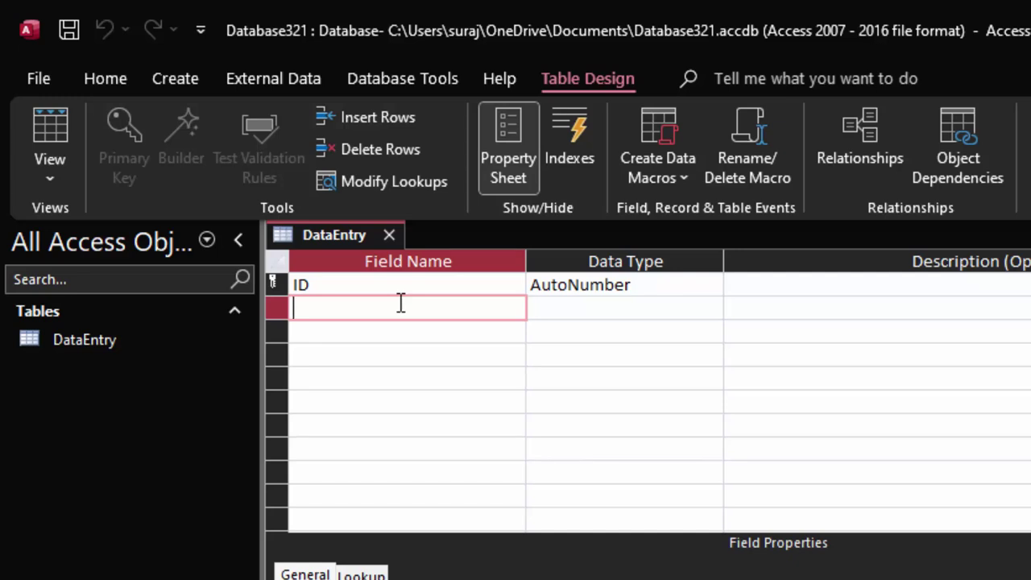
pyautogui.write('Na')
pyautogui.write('me o')
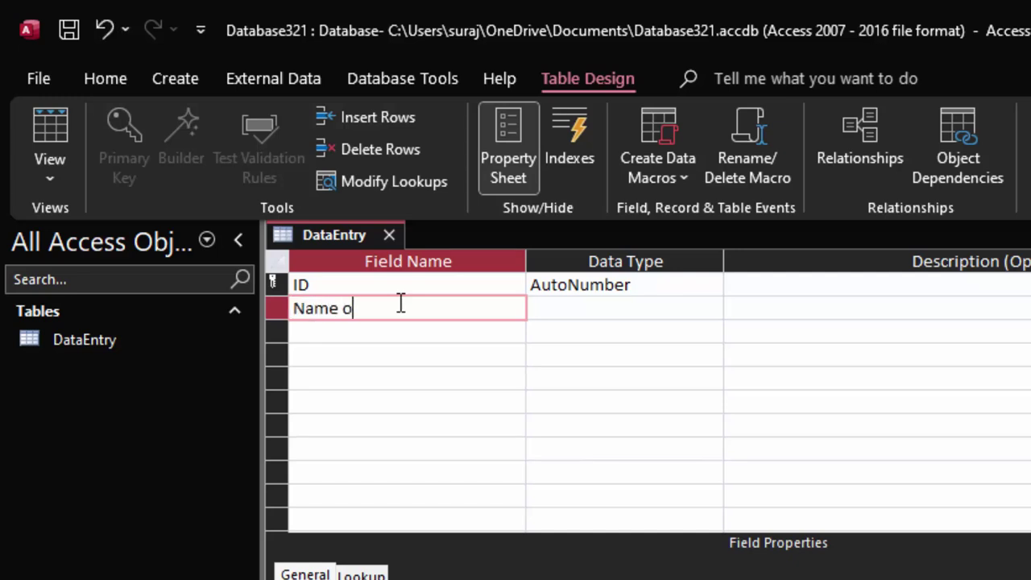
pyautogui.write('f Pr')
pyautogui.write('oduc')
pyautogui.write('t')
pyautogui.click(662, 317)
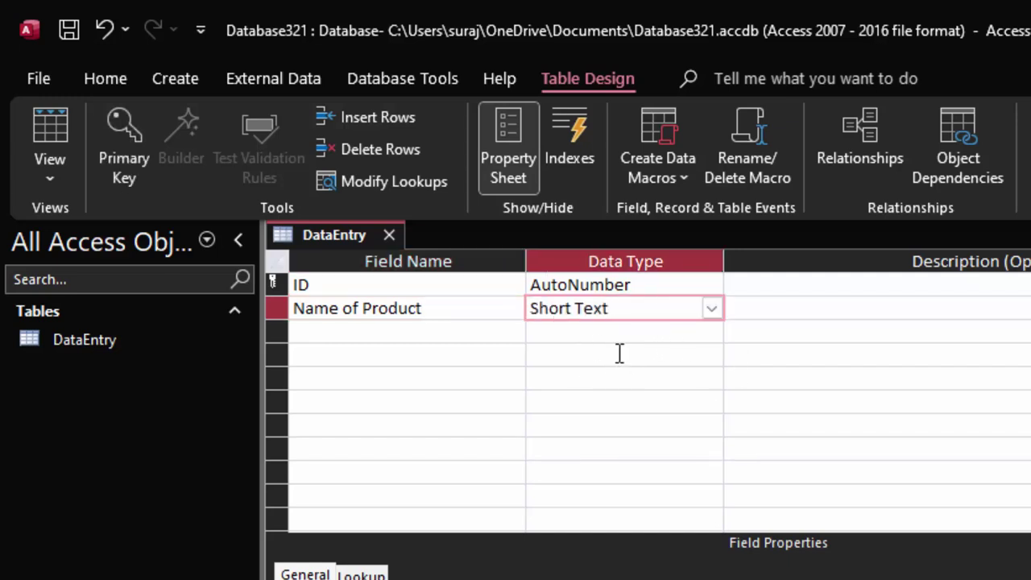
pyautogui.click(712, 310)
pyautogui.click(719, 319)
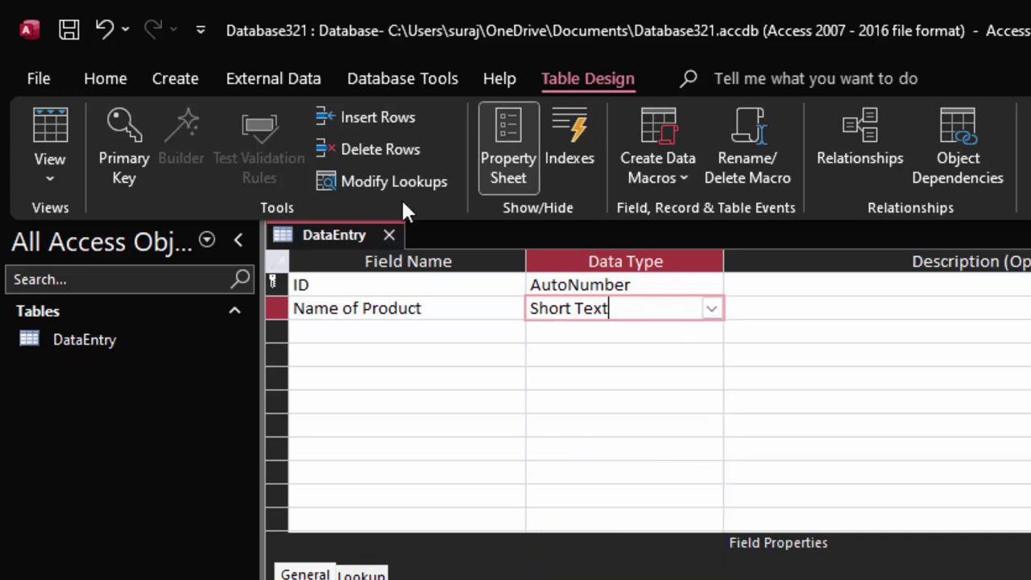
pyautogui.click(433, 329)
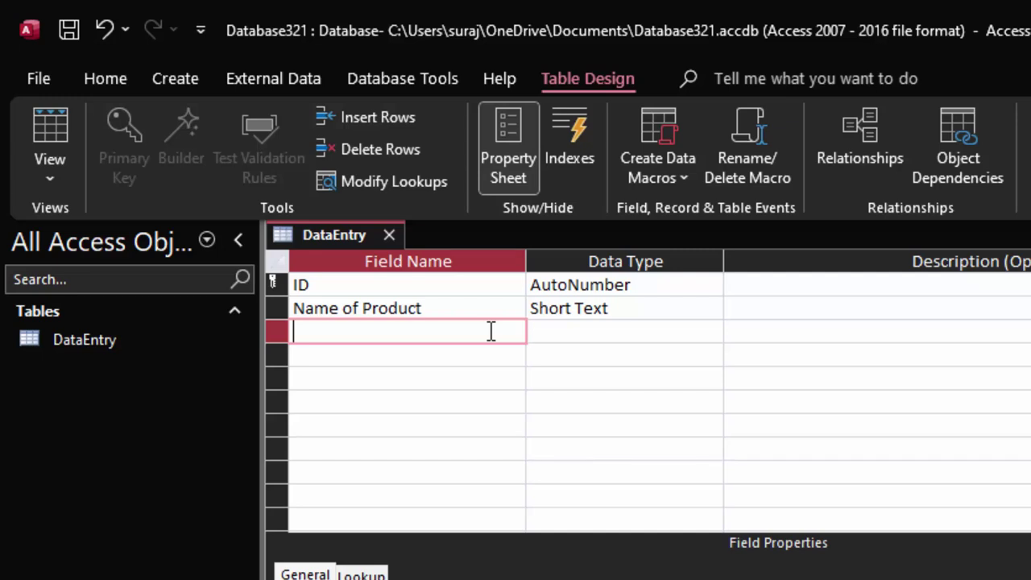
# Add a Price field with Currency data type
pyautogui.write('Pr')
pyautogui.write('ice')
pyautogui.click(646, 328)
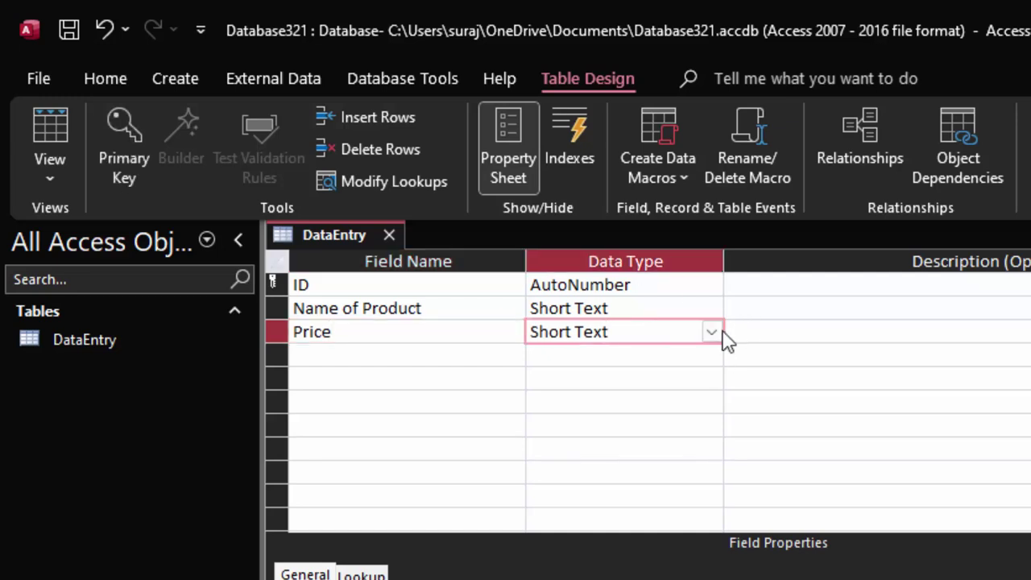
pyautogui.click(713, 332)
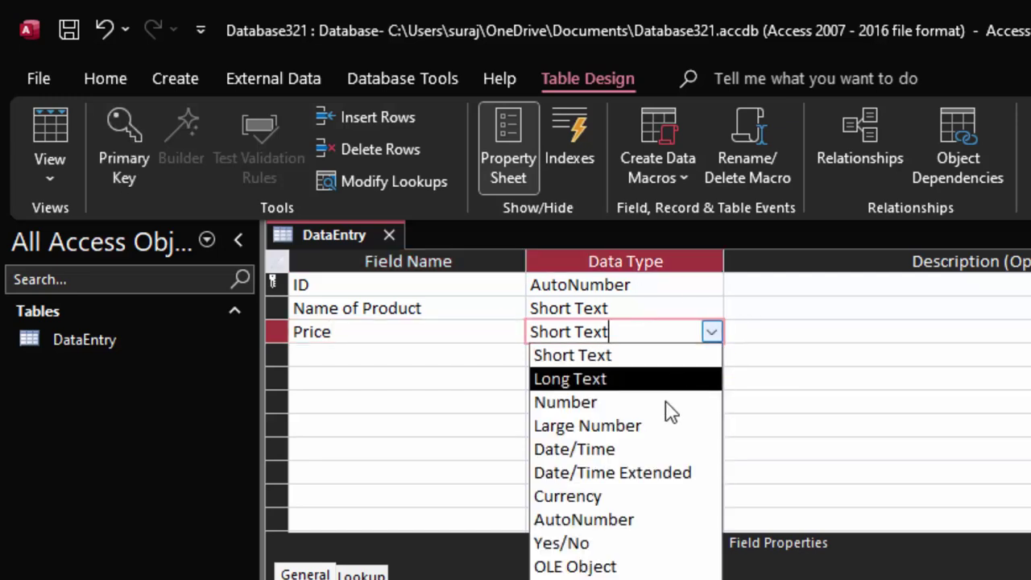
pyautogui.click(656, 503)
# Add a Qty field of Number type with Double field size
pyautogui.click(352, 355)
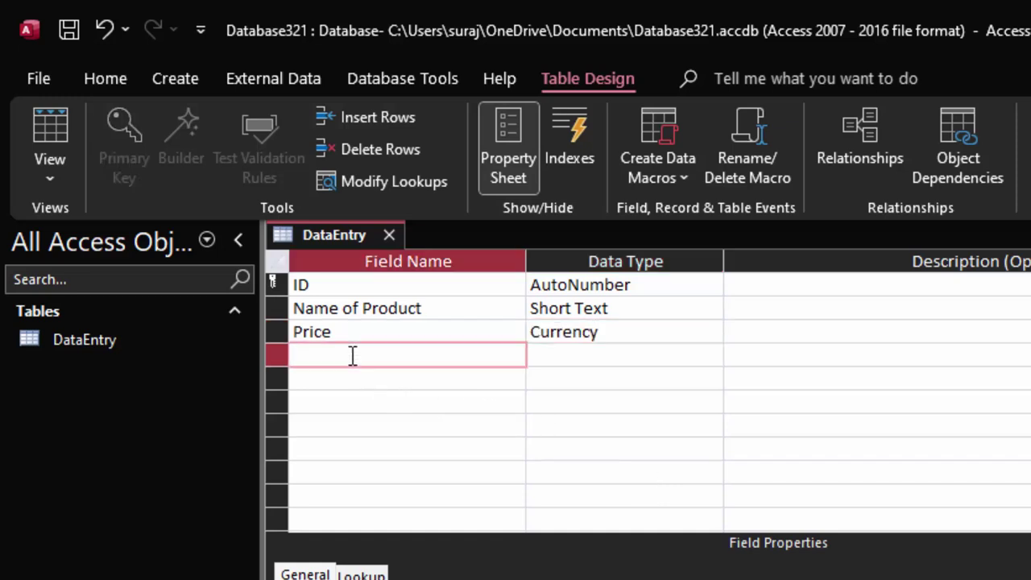
pyautogui.write('Qty')
pyautogui.click(659, 356)
pyautogui.click(712, 357)
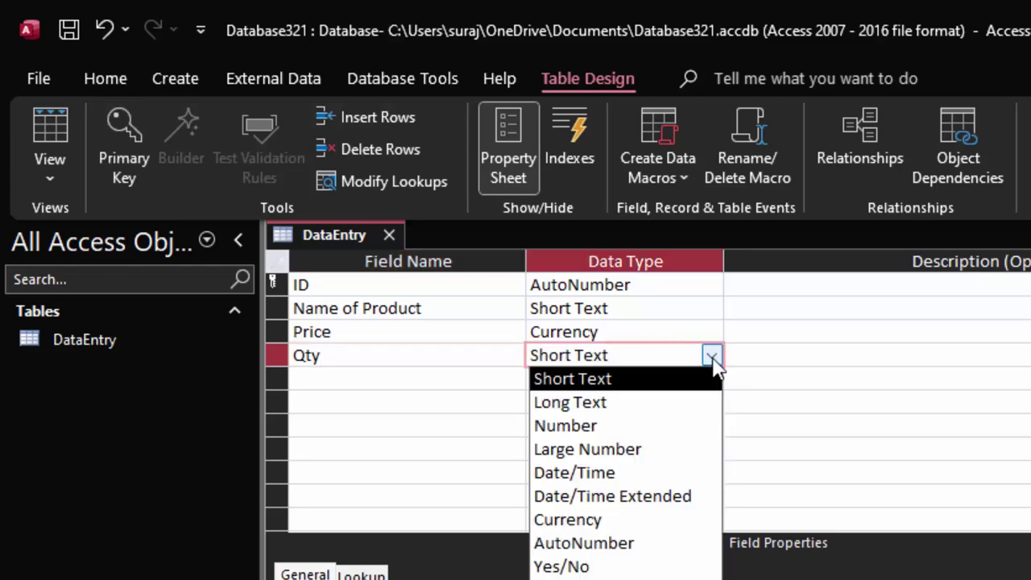
pyautogui.click(612, 425)
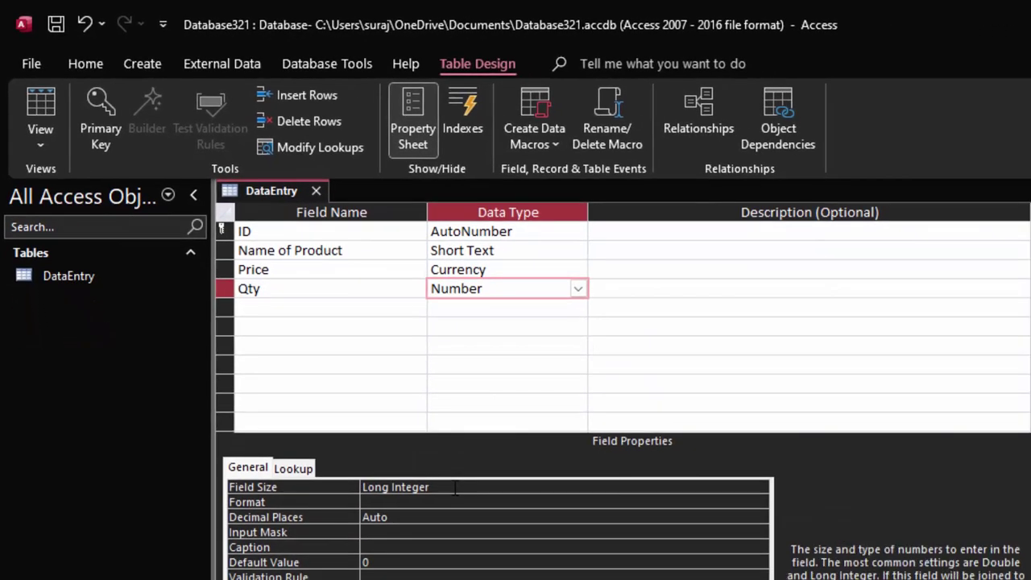
pyautogui.press('BackSpace')
pyautogui.write('d')
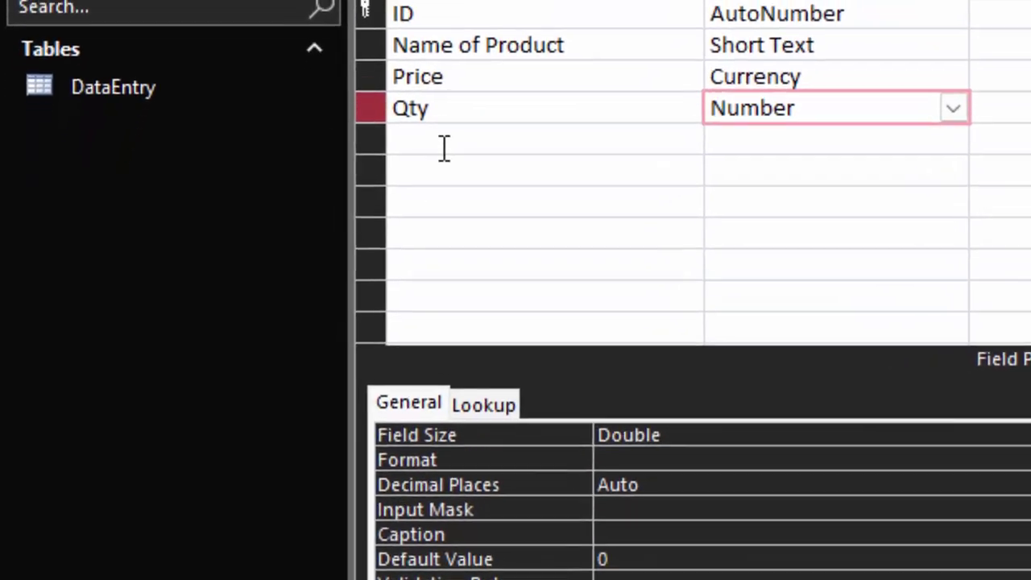
pyautogui.click(272, 314)
pyautogui.click(440, 145)
pyautogui.write('T')
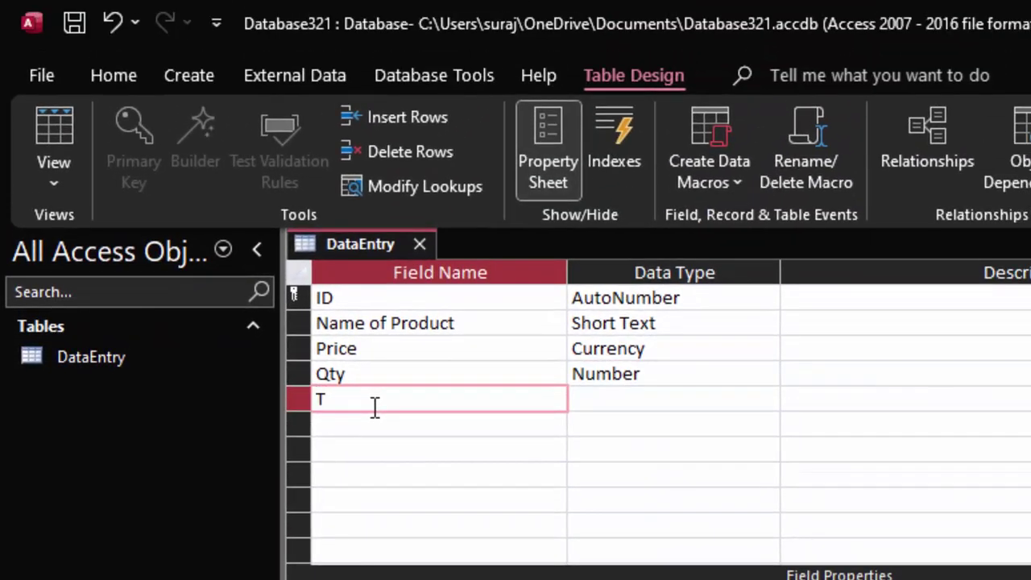
# Add a Total_Price field and open its data type choices
pyautogui.write('ota')
pyautogui.write('k')
pyautogui.press('BackSpace')
pyautogui.write('l_')
pyautogui.write('Pric')
pyautogui.write('e')
pyautogui.click(714, 398)
pyautogui.click(767, 399)
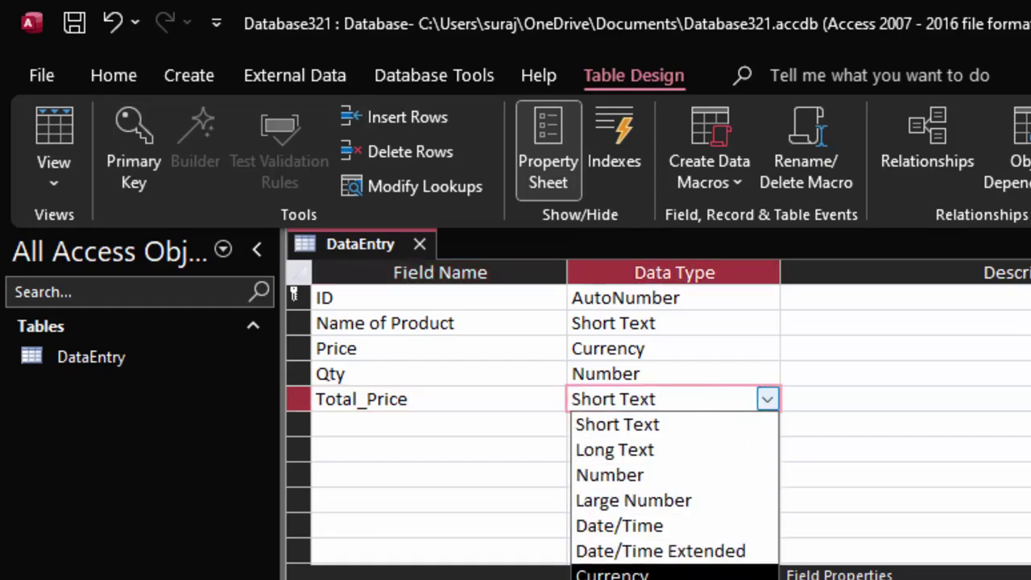
# Make Total_Price a Calculated field with expression [Price]*[Qty]
pyautogui.click(644, 579)
pyautogui.write('[{')
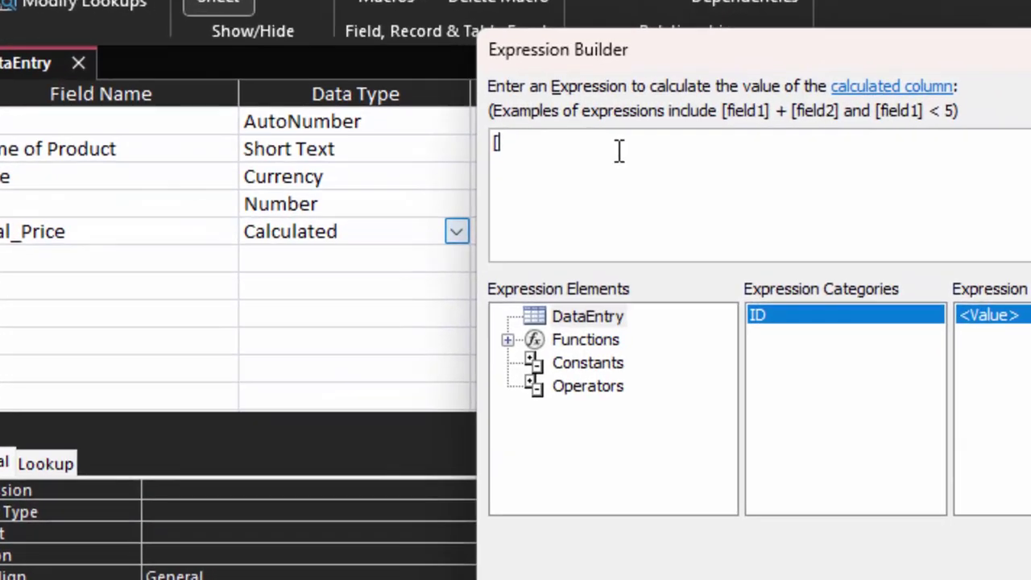
pyautogui.press('BackSpace')
pyautogui.write('Pri')
pyautogui.write('ce]')
pyautogui.write(' *')
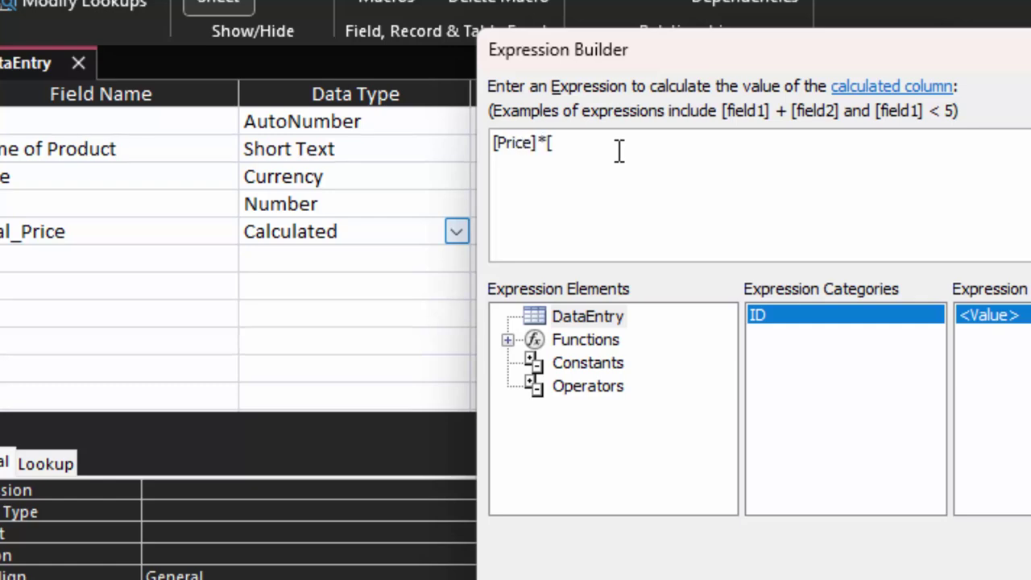
pyautogui.write('Q')
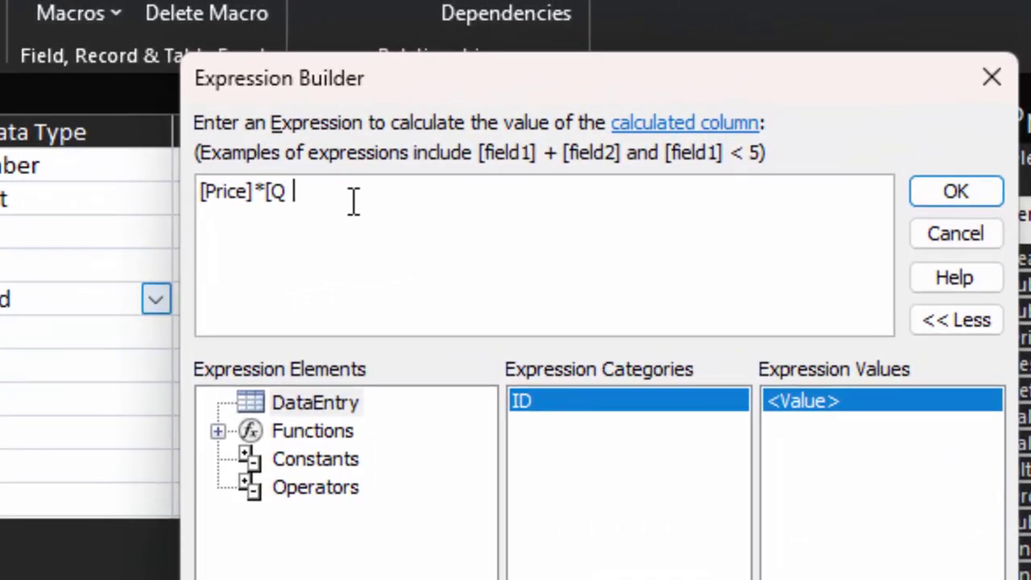
pyautogui.write('ty')
pyautogui.write(']')
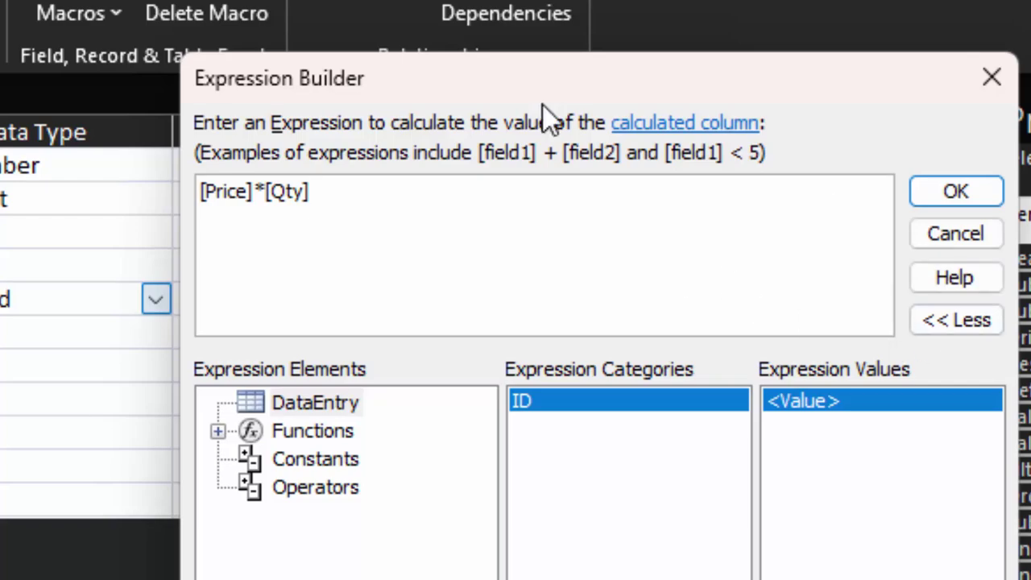
pyautogui.click(972, 198)
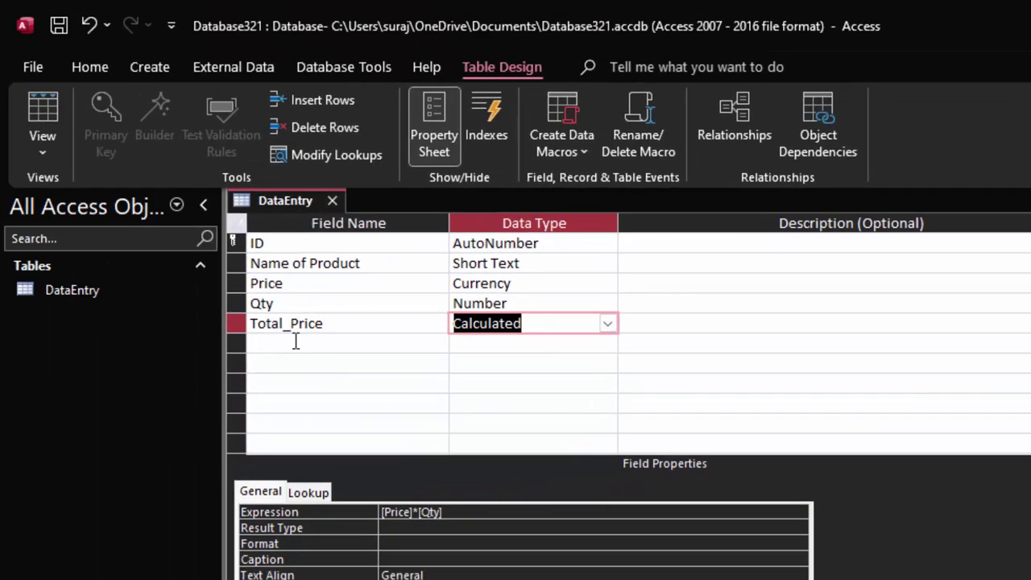
# Add a Tax field with Number data type
pyautogui.click(388, 366)
pyautogui.write('T')
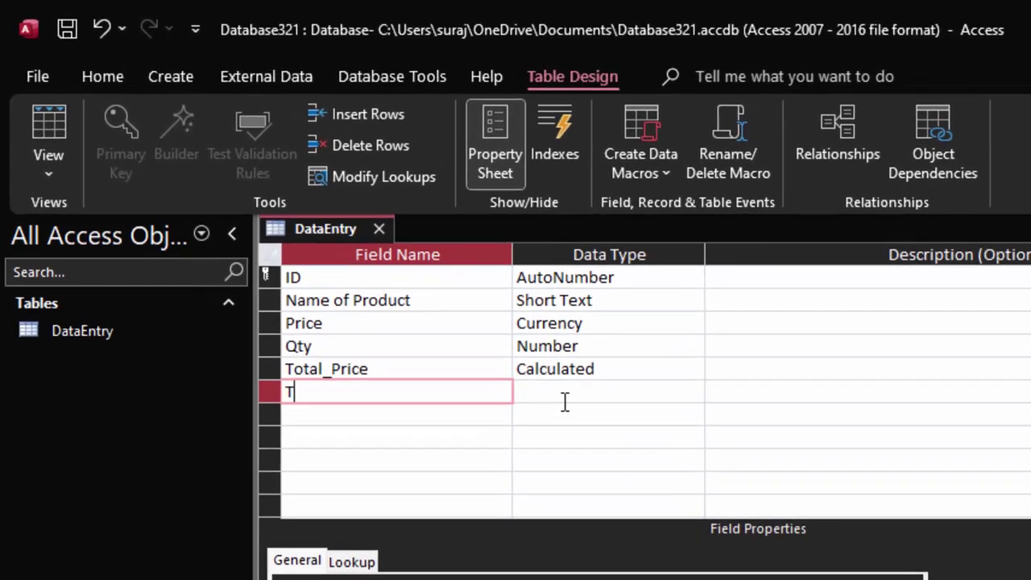
pyautogui.write('ax')
pyautogui.click(561, 395)
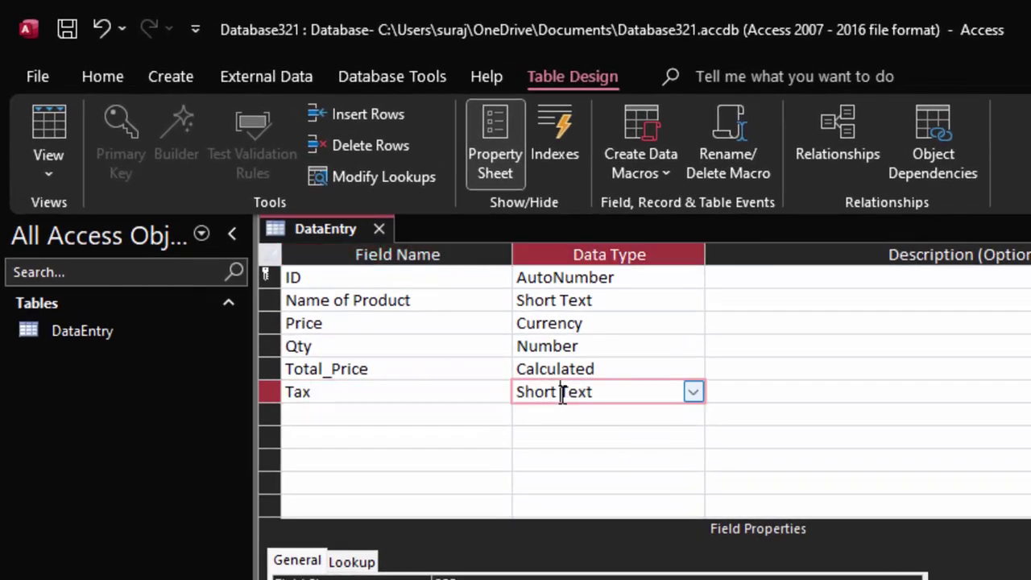
pyautogui.click(698, 394)
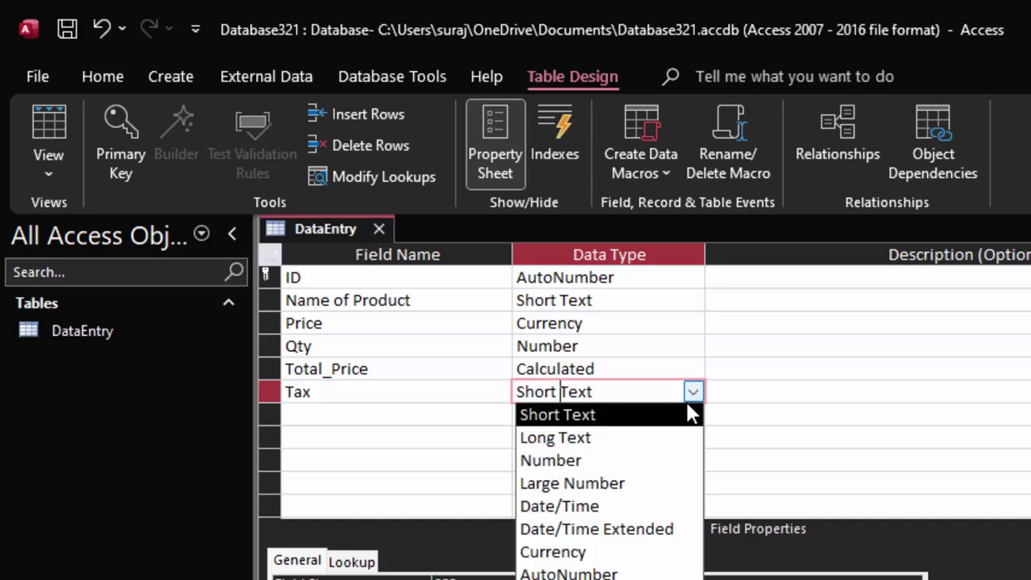
pyautogui.click(641, 467)
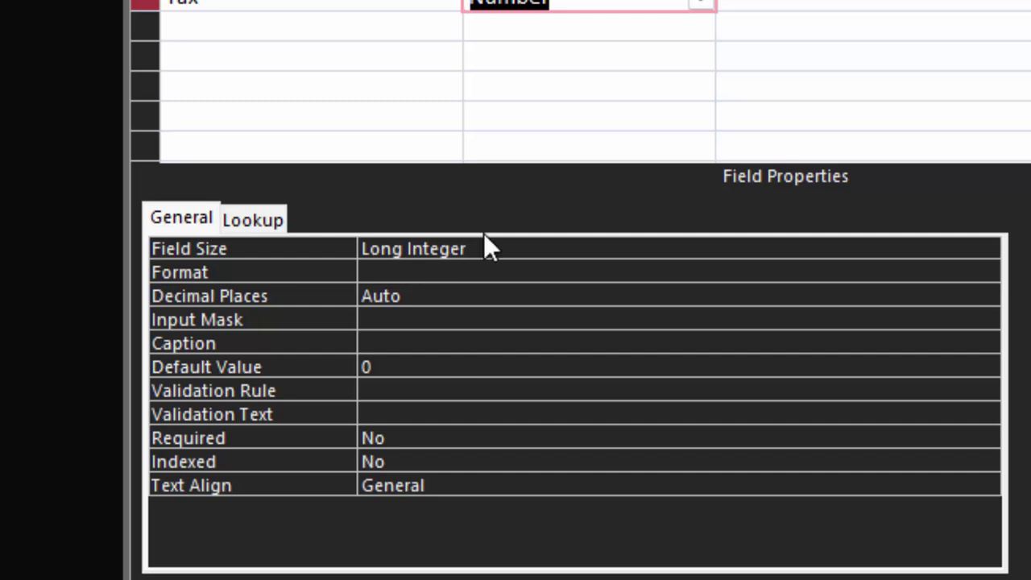
# Set the Tax field size to Double and its format to Percent
pyautogui.click(490, 249)
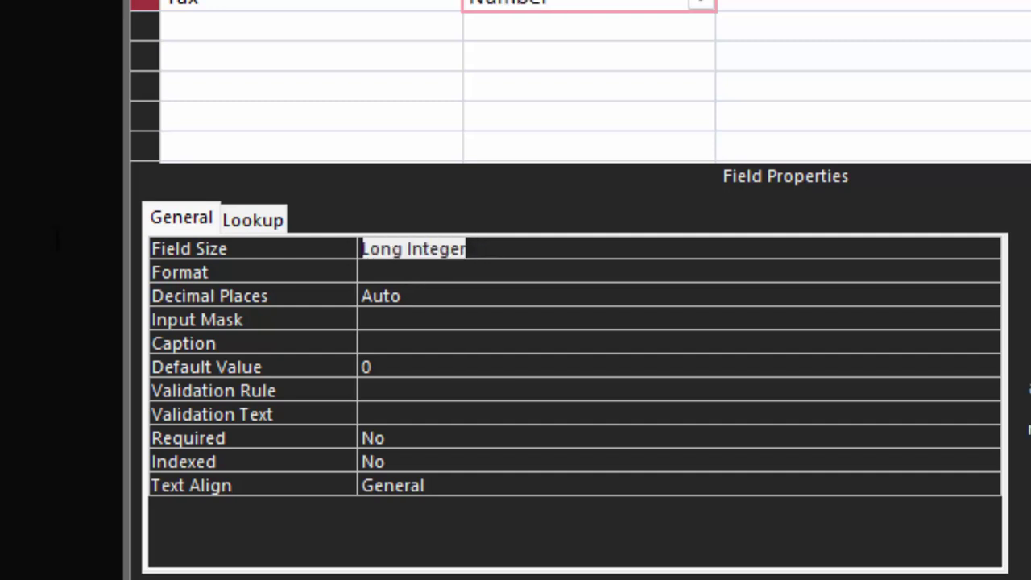
pyautogui.press('BackSpace')
pyautogui.write('double')
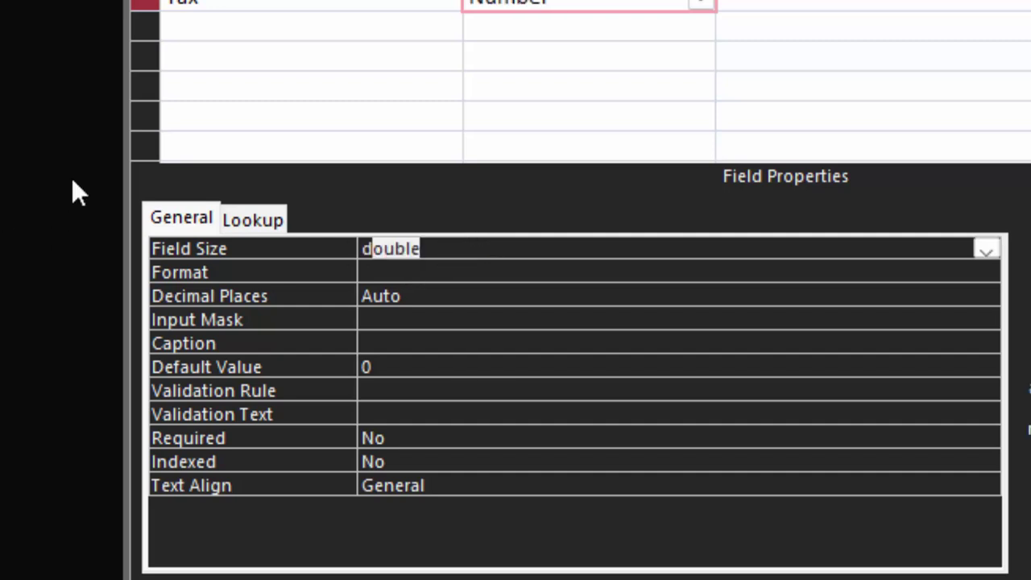
pyautogui.click(395, 274)
pyautogui.click(987, 272)
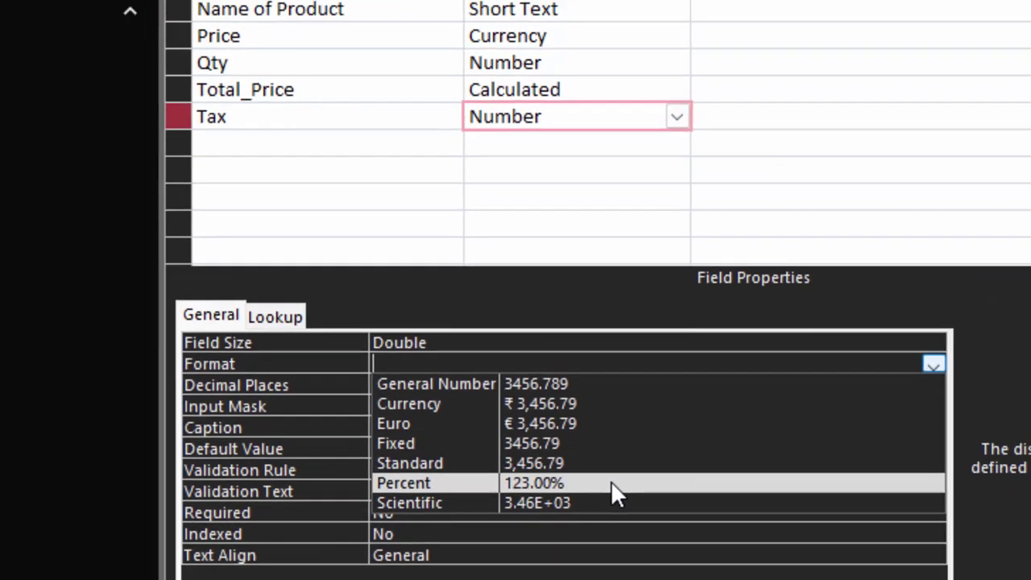
pyautogui.click(625, 405)
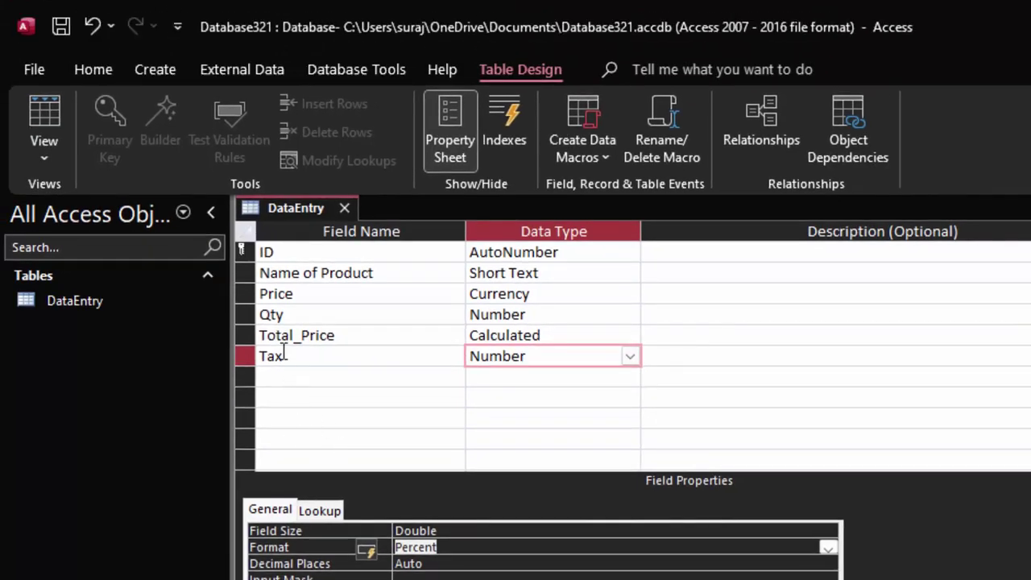
pyautogui.click(282, 376)
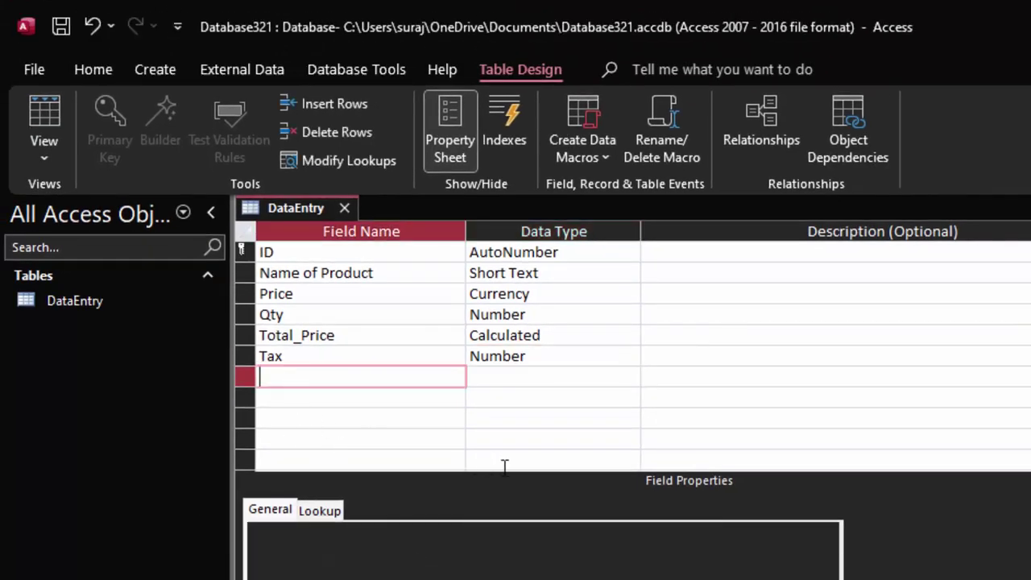
# Add a Tax_Amount field with Calculated type, bringing up the Expression Builder
pyautogui.write('Ta')
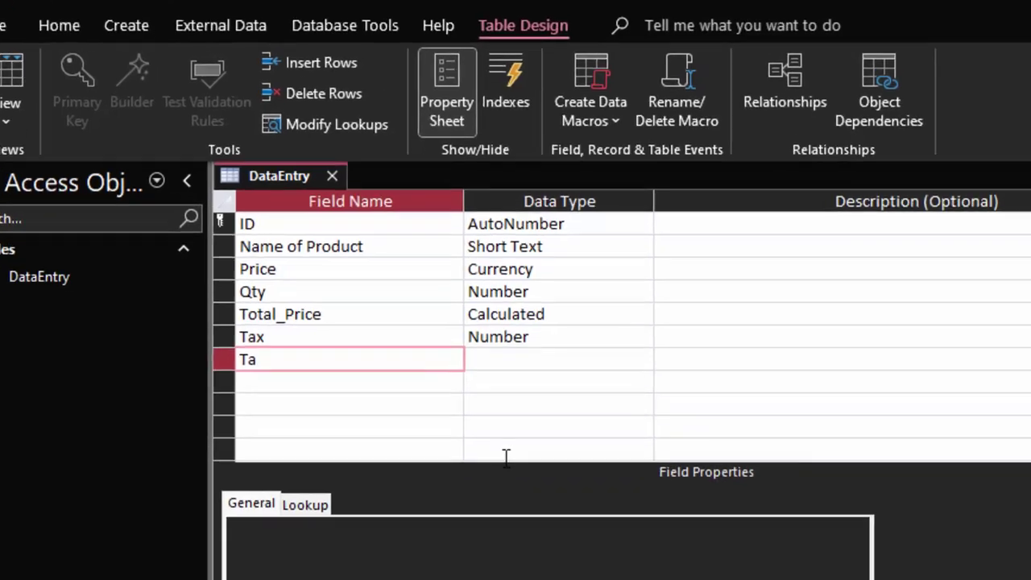
pyautogui.write('x')
pyautogui.write('_')
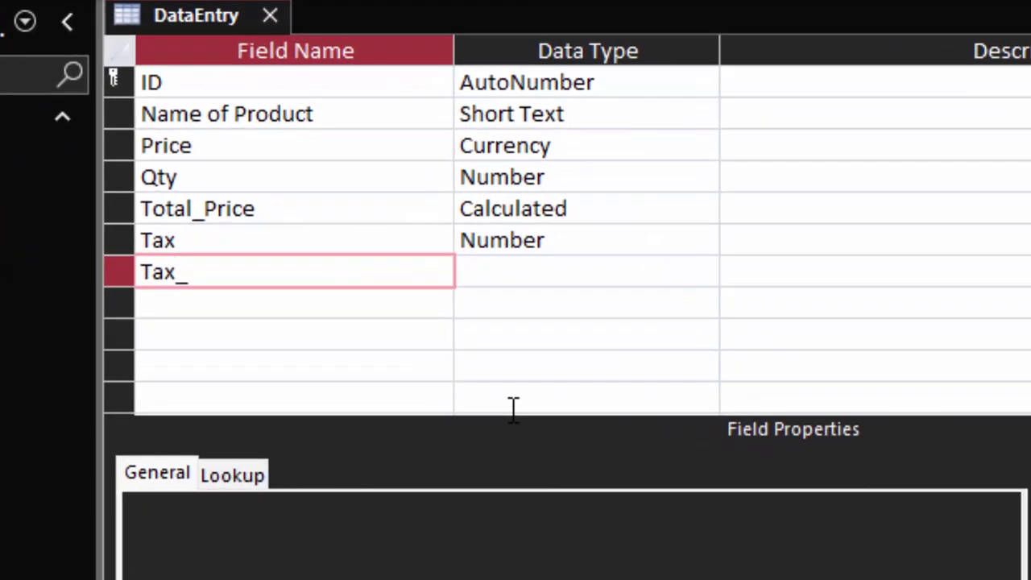
pyautogui.write('Am')
pyautogui.write('ount')
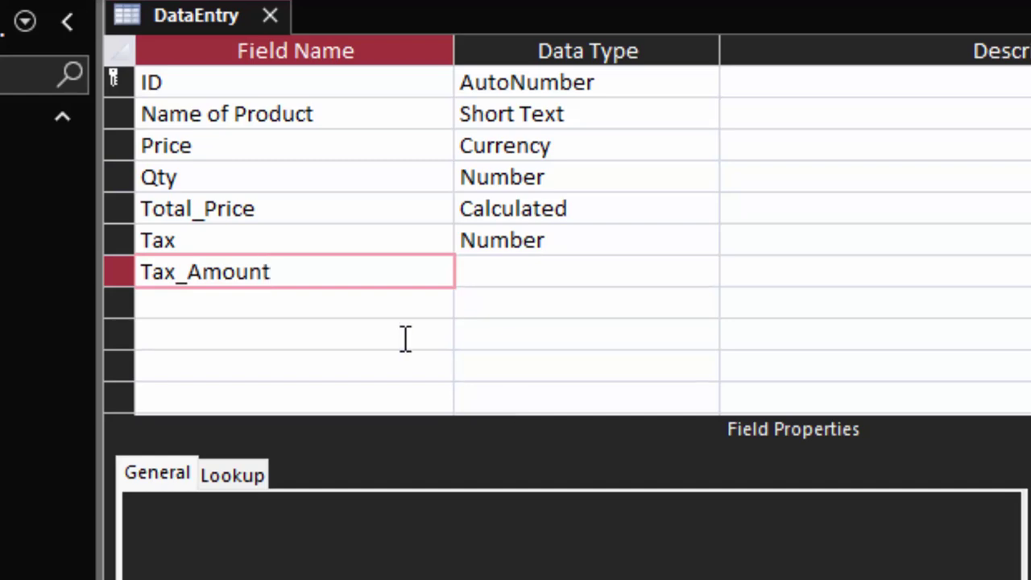
pyautogui.click(610, 276)
pyautogui.click(703, 277)
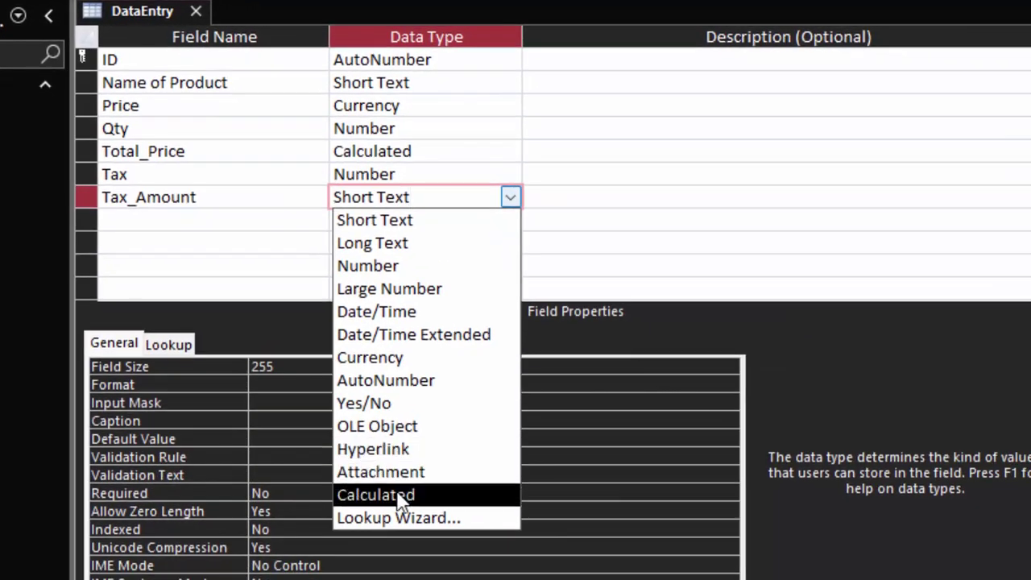
pyautogui.click(401, 495)
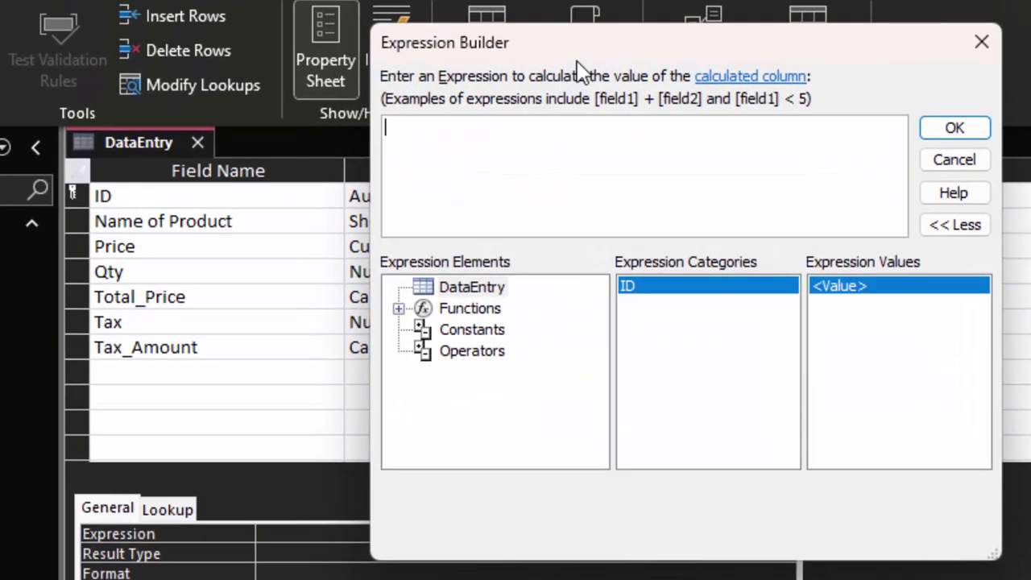
pyautogui.moveTo(579, 61); pyautogui.dragTo(793, 129)
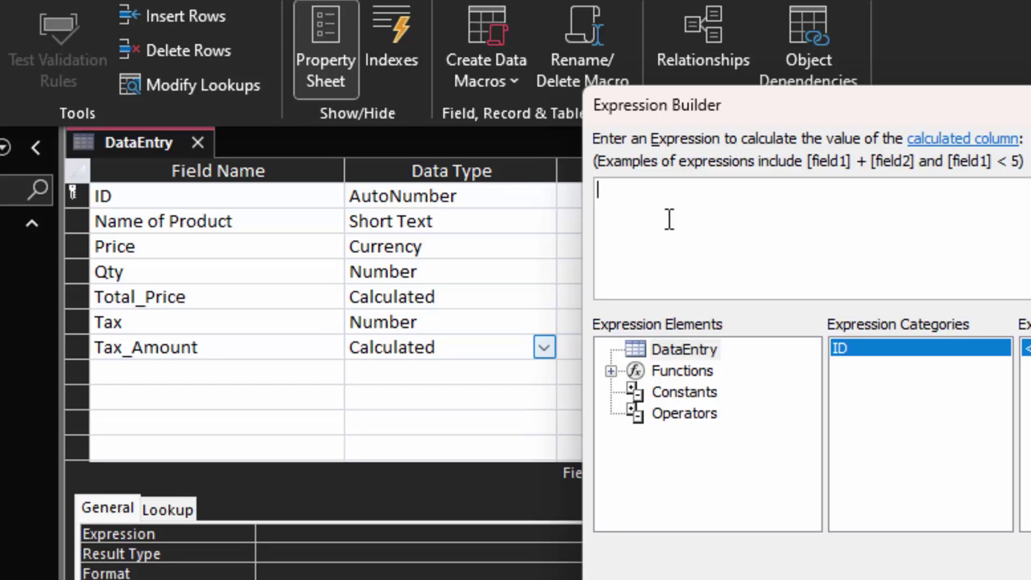
# Enter [Total_Price]*[Tax] as the Tax_Amount expression and confirm it
pyautogui.write('[T')
pyautogui.write(' otal')
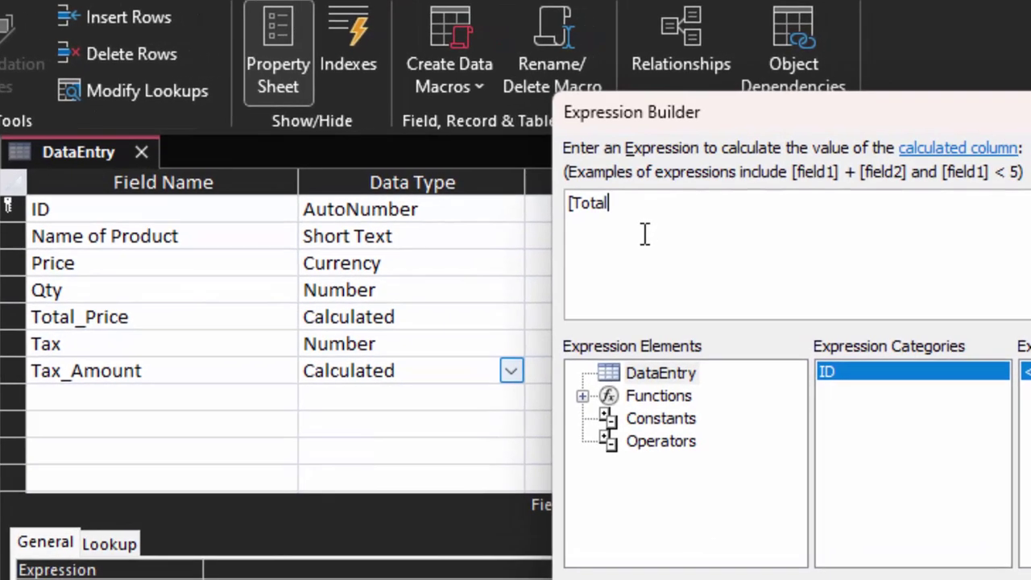
pyautogui.write('_Pr')
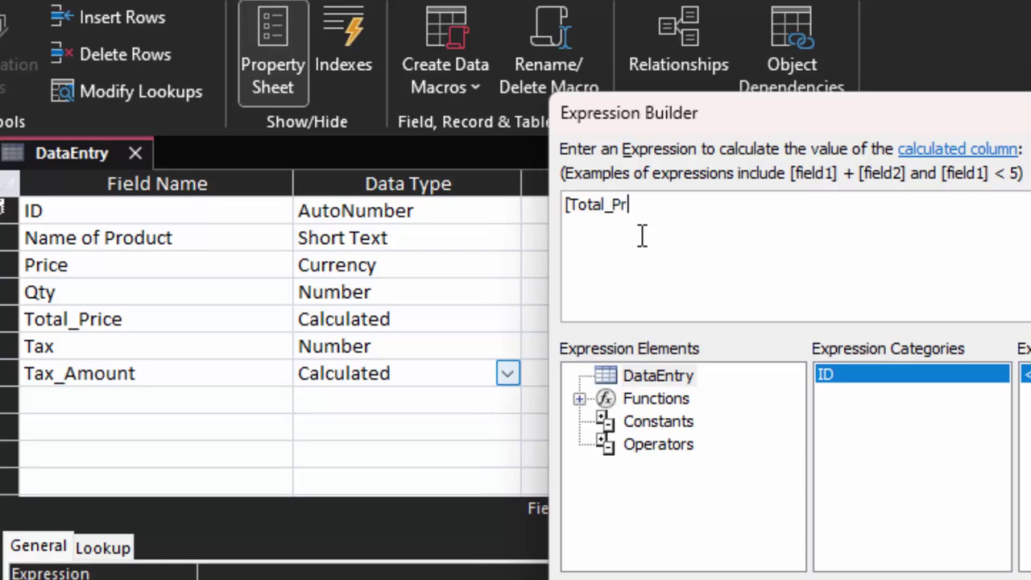
pyautogui.write('ice')
pyautogui.write(']*[')
pyautogui.write('Tax')
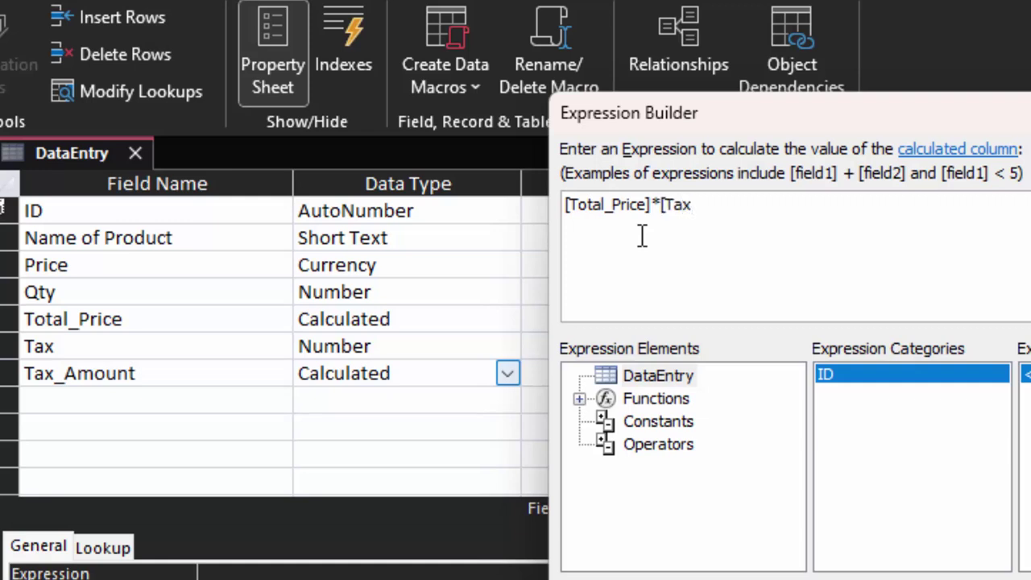
pyautogui.write(']')
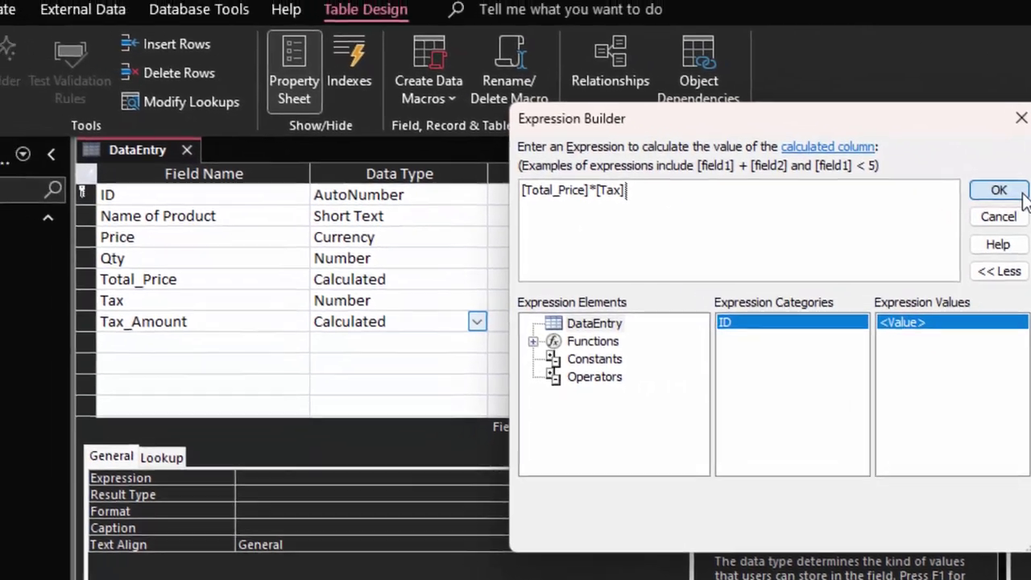
pyautogui.click(1021, 195)
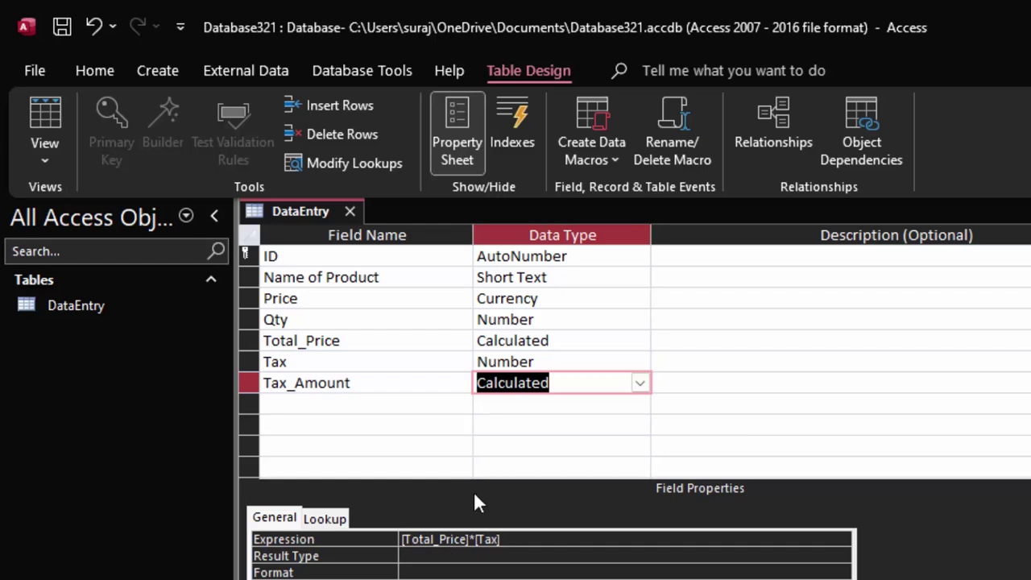
# Save the design, switch to Datasheet view and enter product 'Mustered Oil'
pyautogui.click(41, 118)
pyautogui.click(720, 477)
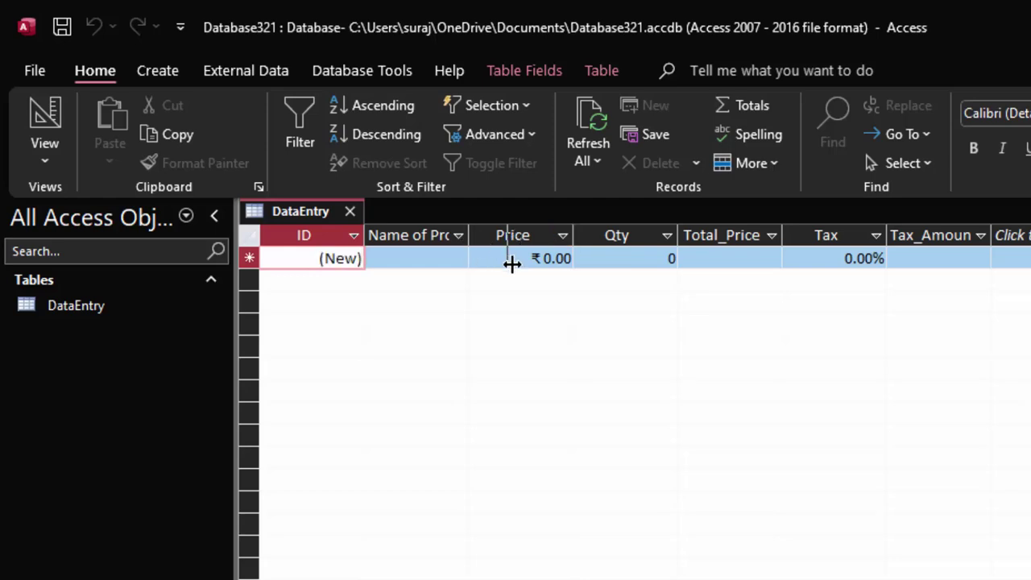
pyautogui.click(288, 208)
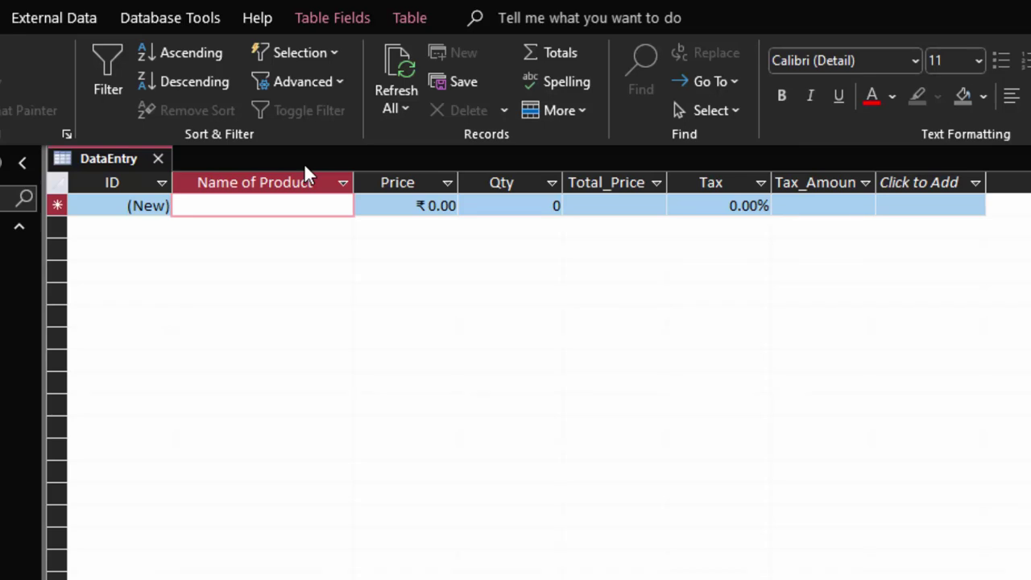
pyautogui.write('Muste')
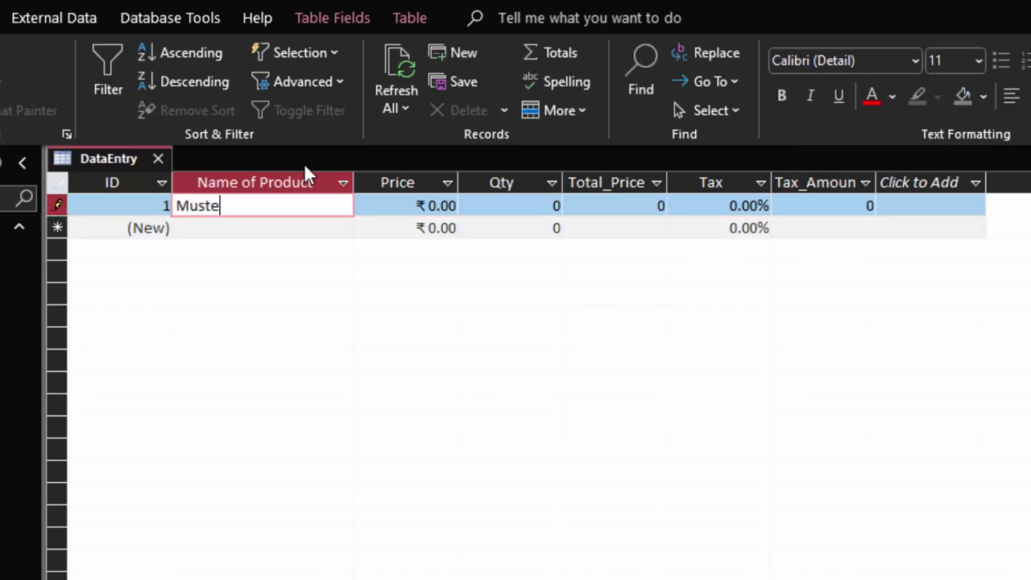
pyautogui.write('rd')
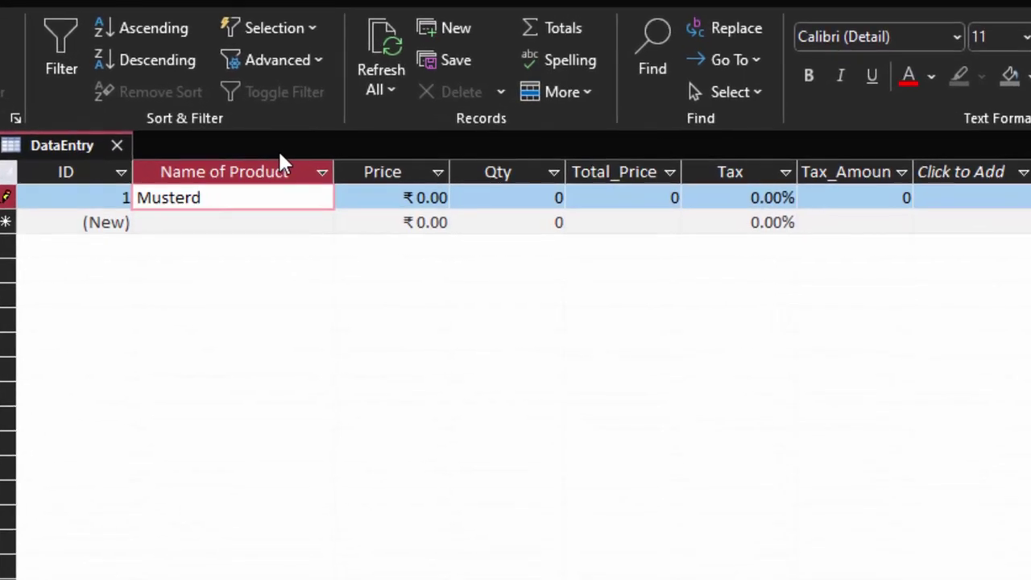
pyautogui.write('=')
pyautogui.press('Escape')
pyautogui.hotkey('ctrl', 'z')
pyautogui.press('BackSpace')
pyautogui.press('BackSpace')
pyautogui.write('ed Oil')
# Give Mustered Oil a price of 145 and quantity 6
pyautogui.click(415, 197)
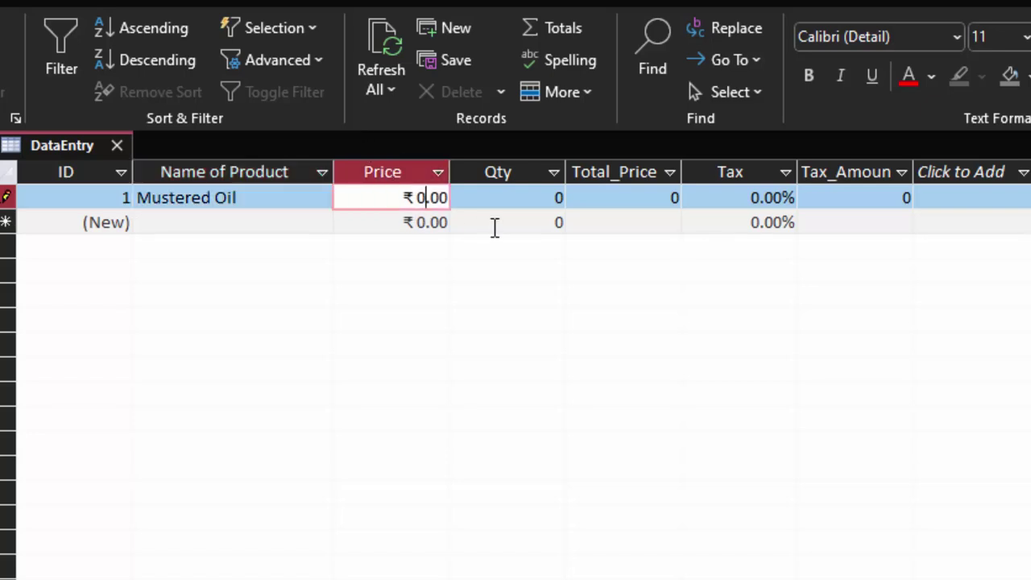
pyautogui.press('BackSpace')
pyautogui.write('1')
pyautogui.write('45')
pyautogui.press('Tab')
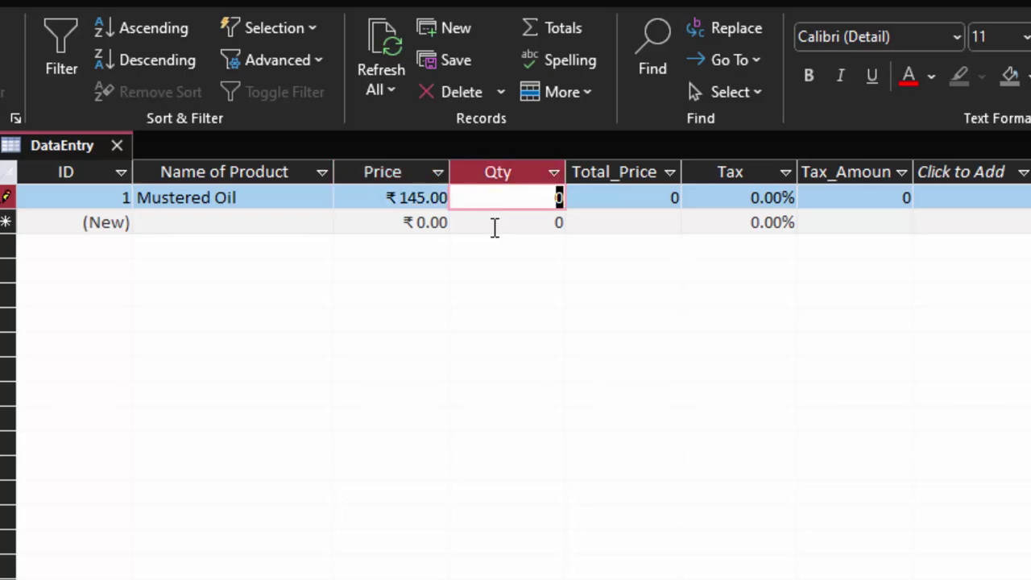
pyautogui.write('6')
pyautogui.press('Tab')
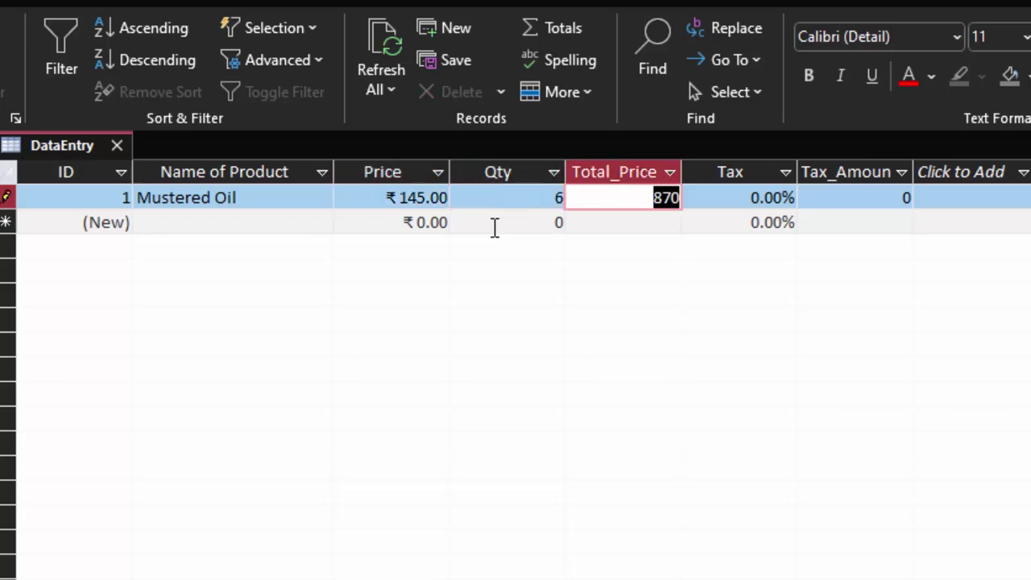
pyautogui.press('Tab')
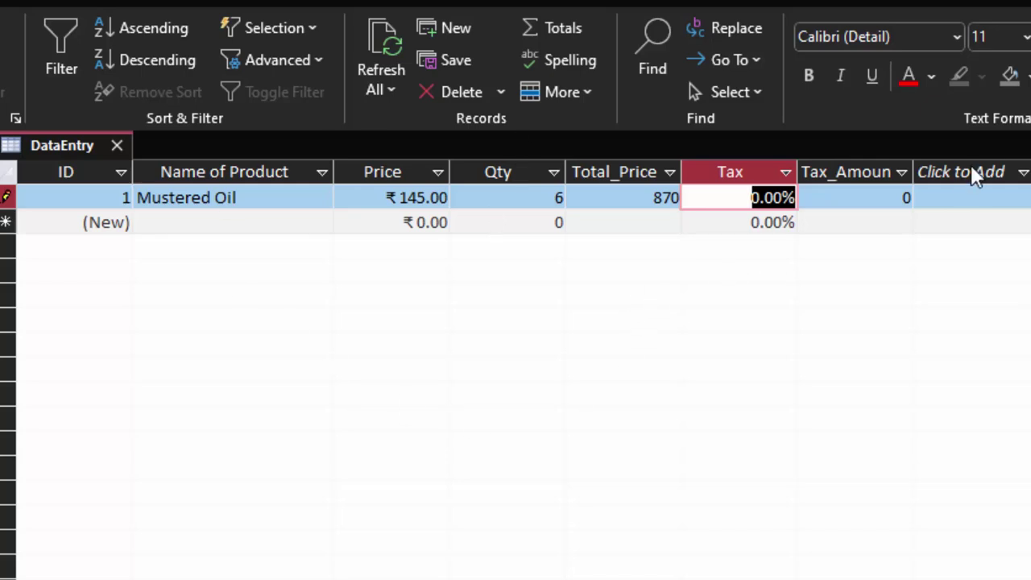
# Widen the Tax_Amount column and set the first record's tax to 5%
pyautogui.moveTo(912, 171); pyautogui.dragTo(948, 193)
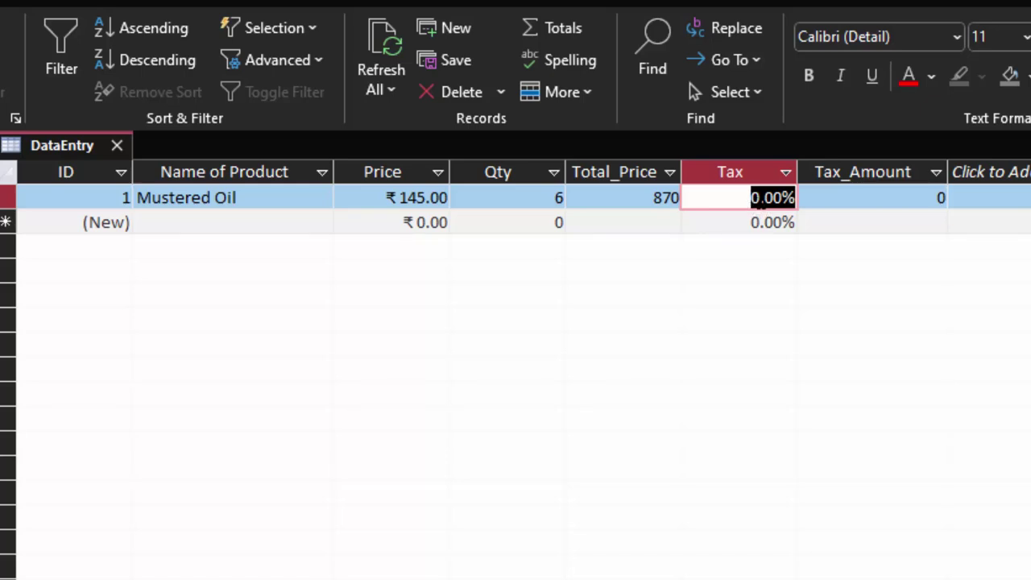
pyautogui.click(761, 201)
pyautogui.press('BackSpace')
pyautogui.write('5')
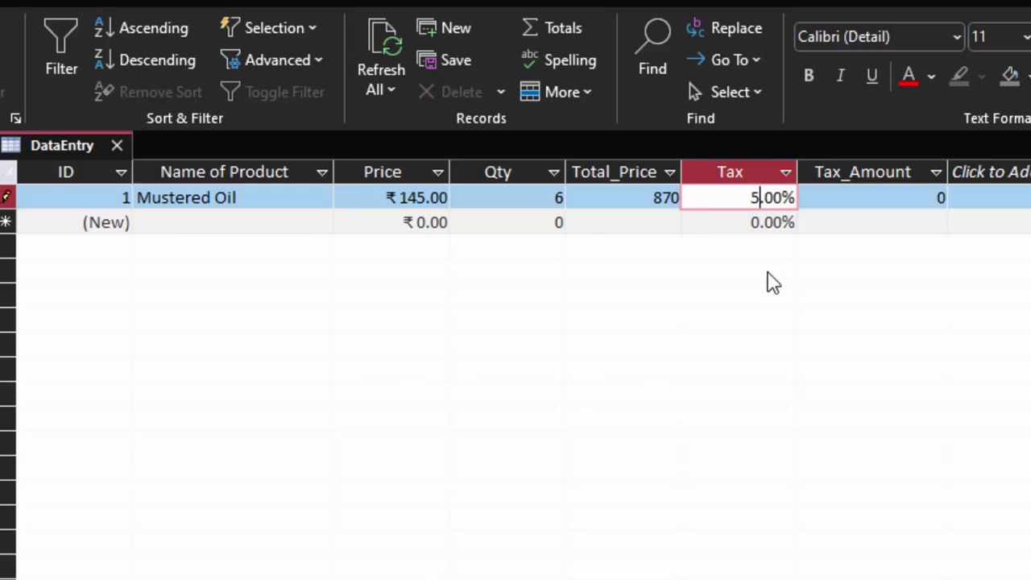
pyautogui.press('Tab')
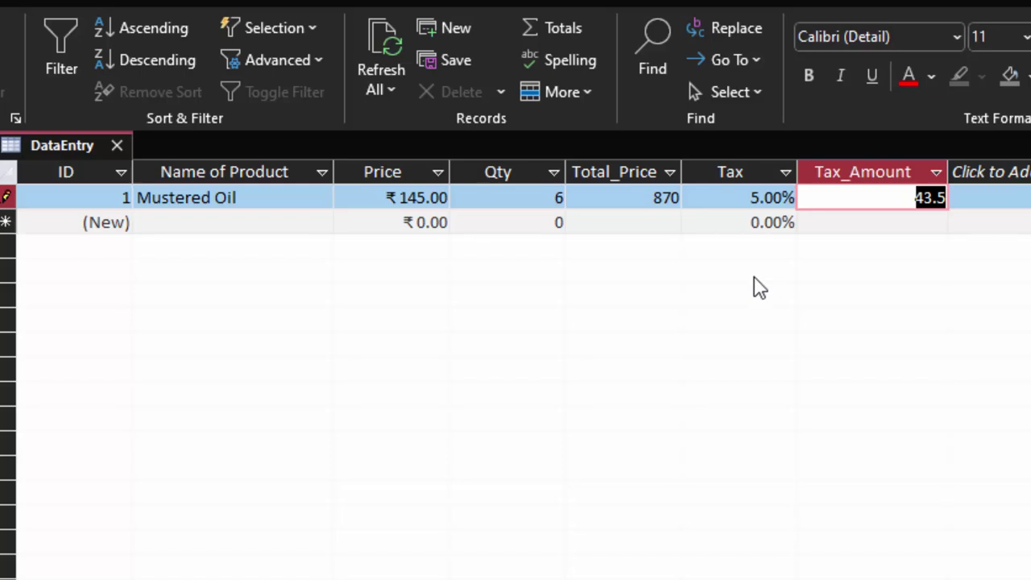
pyautogui.click(862, 198)
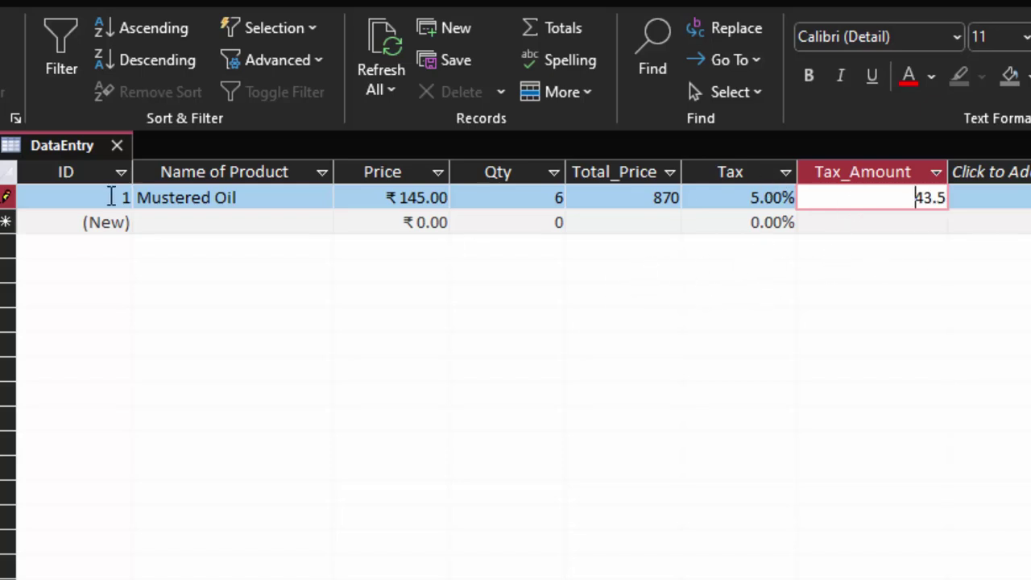
# Add a second record, Refined Oil, with price 160 and quantity 5
pyautogui.click(189, 223)
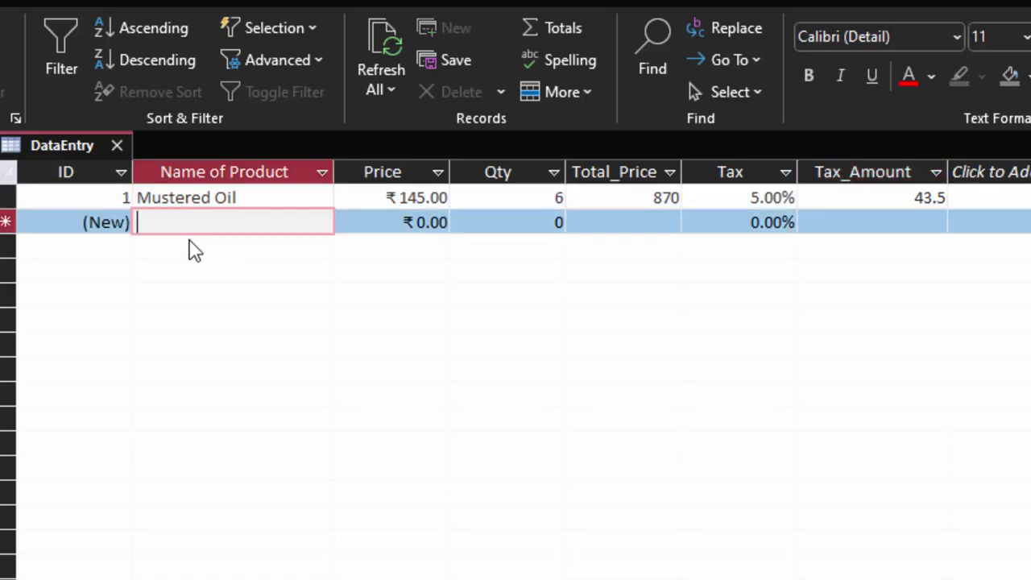
pyautogui.write('Refin')
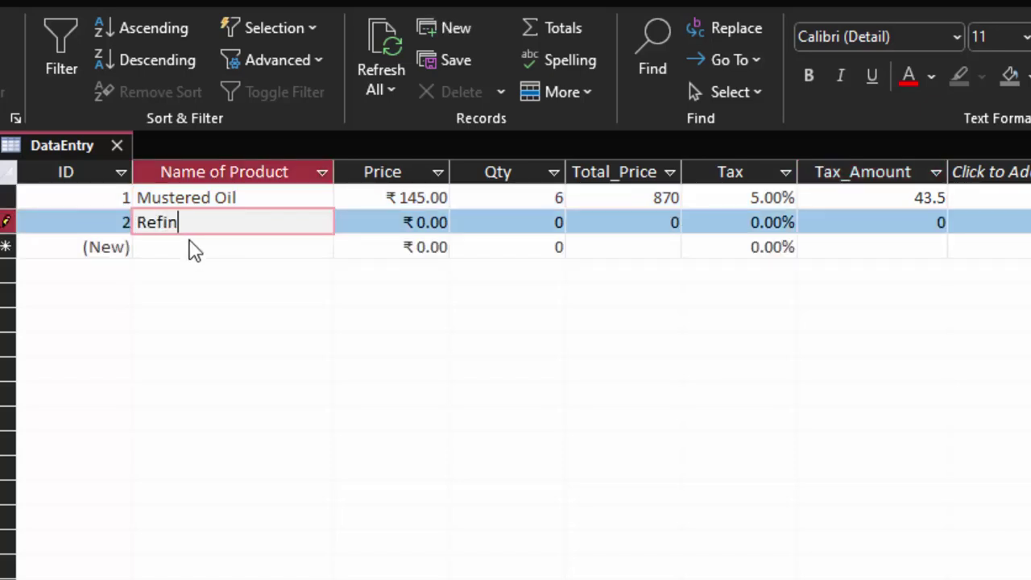
pyautogui.write('ed Oi')
pyautogui.write('l')
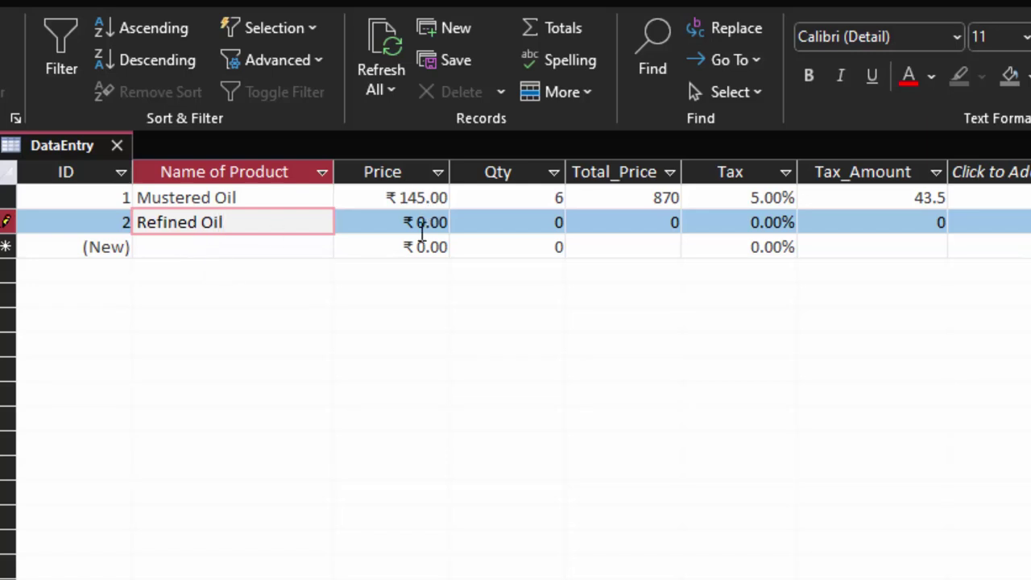
pyautogui.click(426, 223)
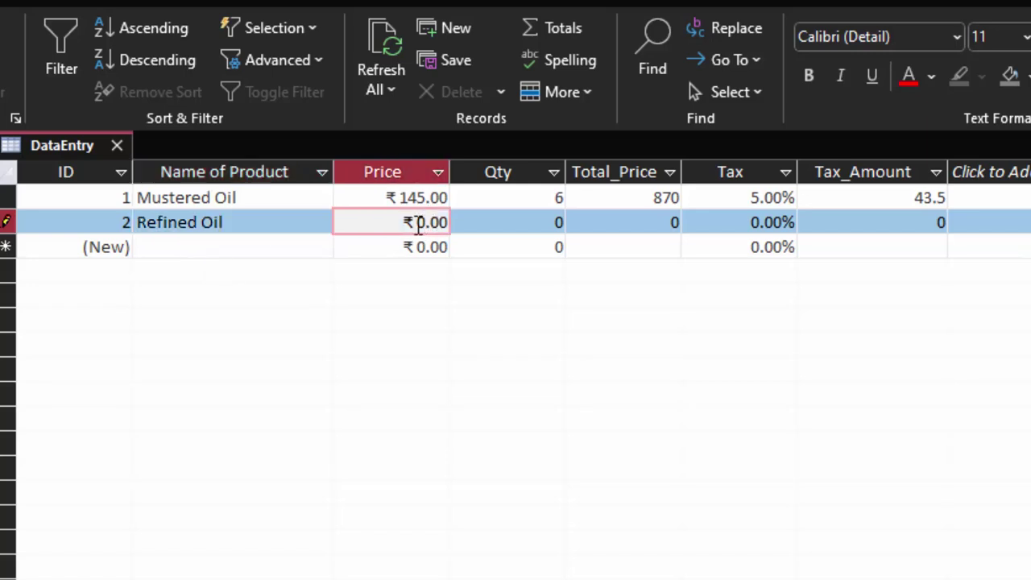
pyautogui.write('16')
pyautogui.write('0')
pyautogui.press('Tab')
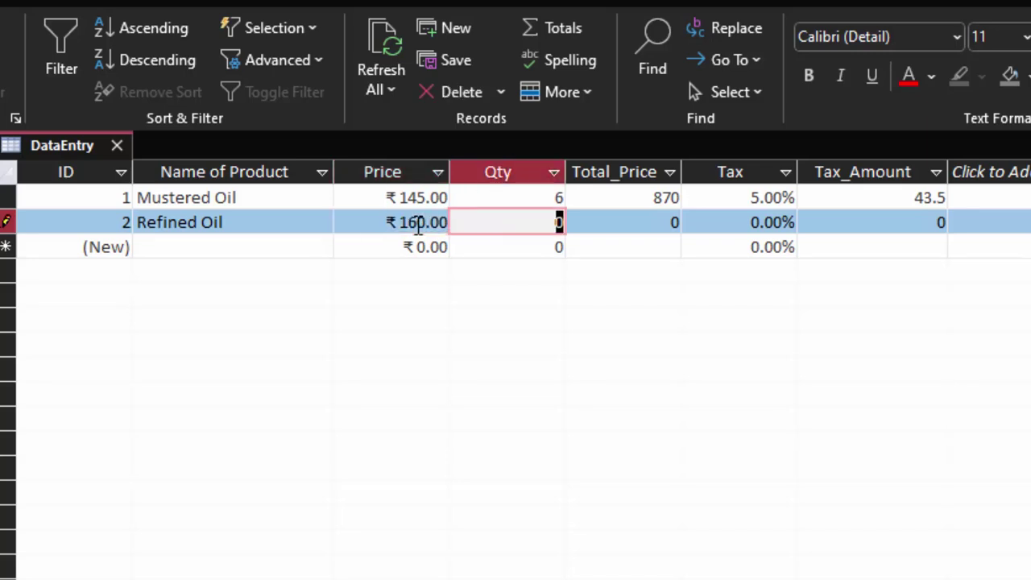
pyautogui.write('5')
pyautogui.press('Tab')
pyautogui.press('Tab')
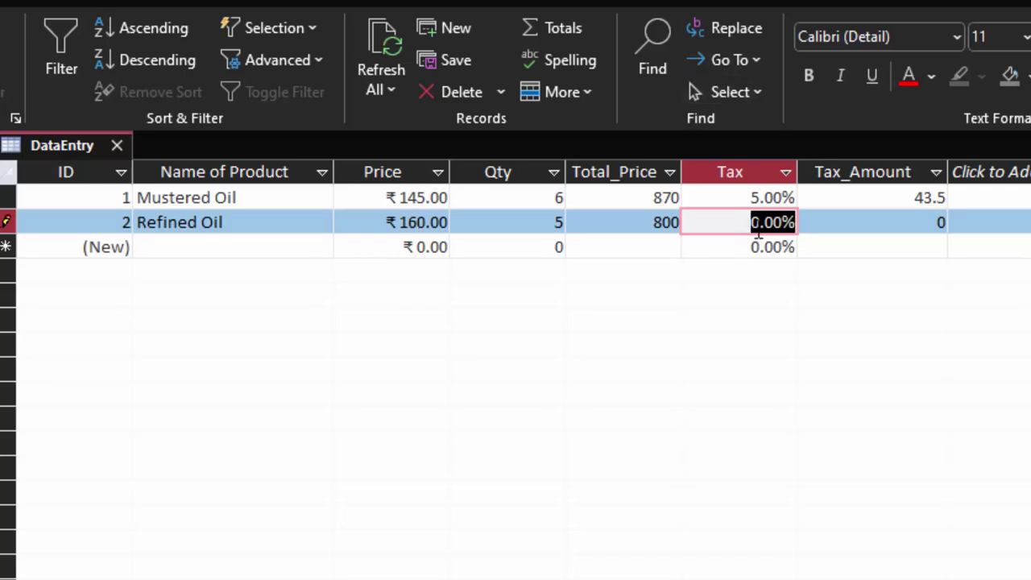
# Set Refined Oil's tax to 10% and save the record
pyautogui.click(763, 230)
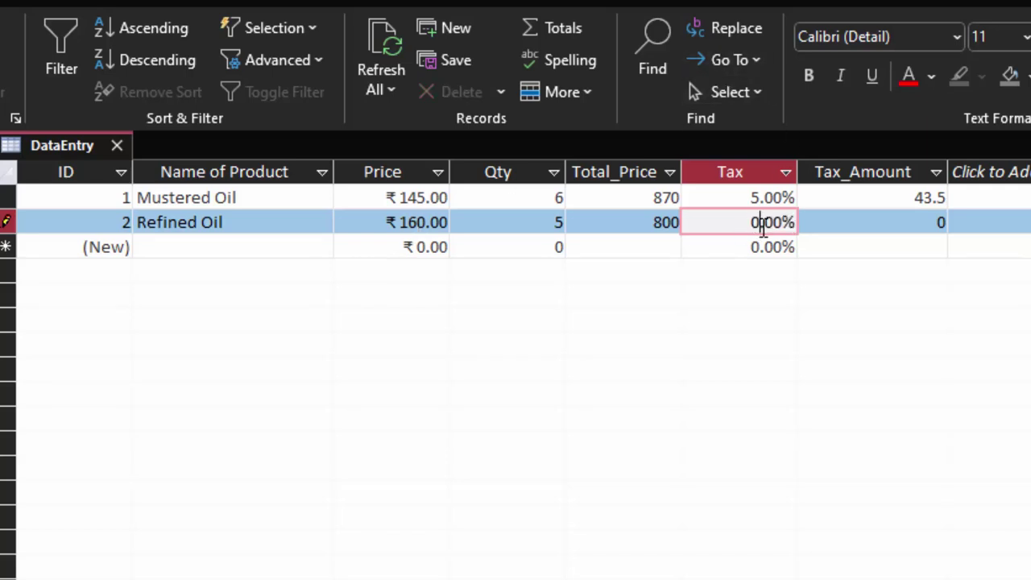
pyautogui.press('BackSpace')
pyautogui.write('1')
pyautogui.write('0')
pyautogui.click(867, 218)
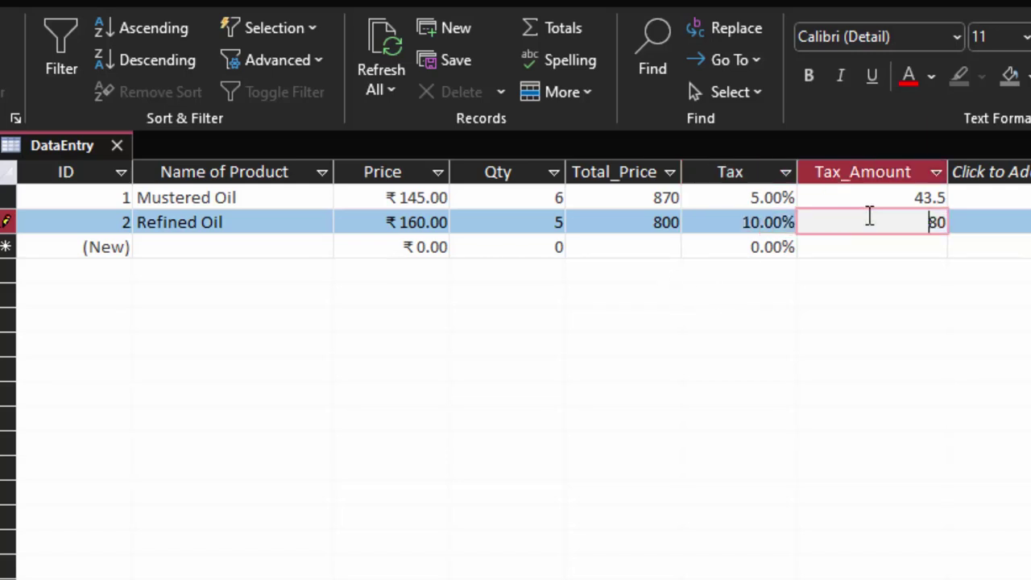
pyautogui.click(187, 249)
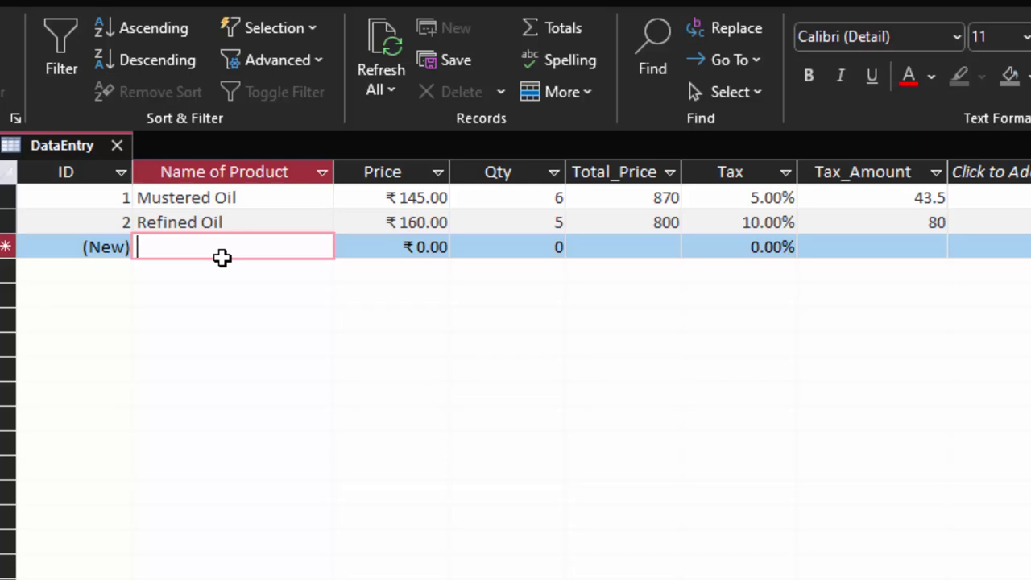
# Enter the product name 'Red chilli' in the new DataEntry row, correcting the typo
pyautogui.write('Red c')
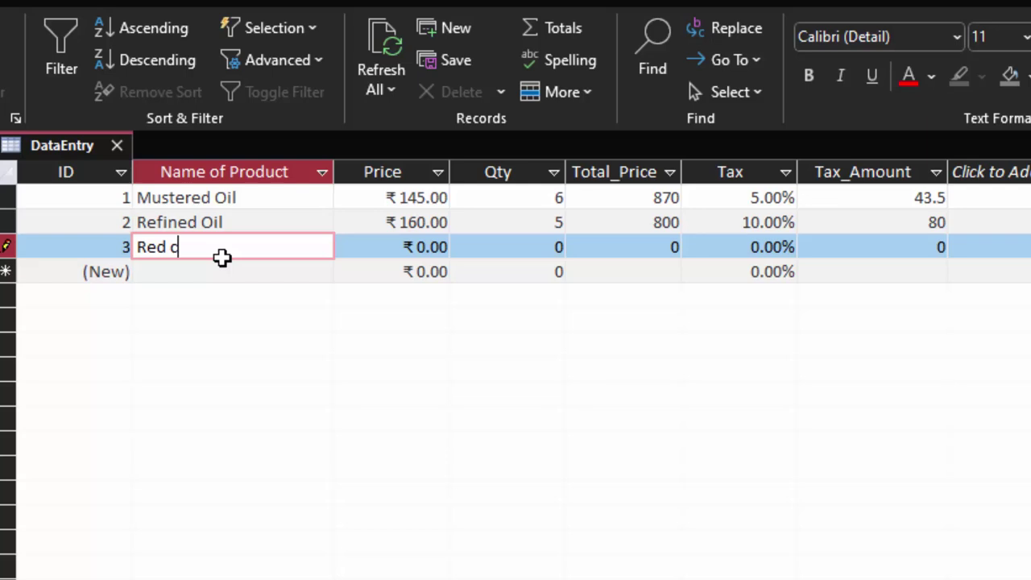
pyautogui.write('ikk')
pyautogui.press('BackSpace')
pyautogui.press('BackSpace')
# Give Red chilli a price of 80, quantity 7 and tax of 12%
pyautogui.press('BackSpace')
pyautogui.write('hill')
pyautogui.write('i')
pyautogui.click(428, 245)
pyautogui.press('BackSpace')
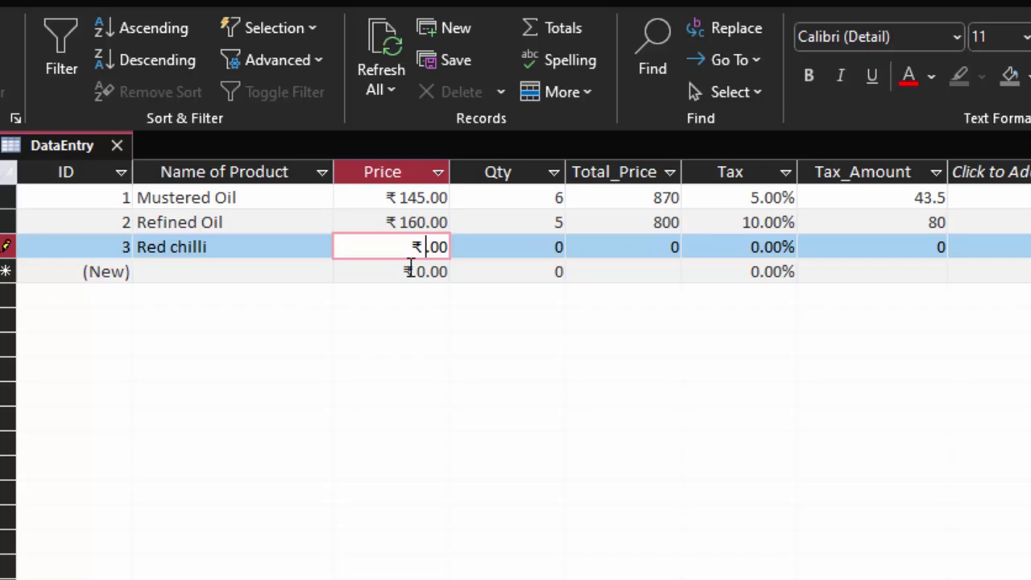
pyautogui.write('80')
pyautogui.press('Tab')
pyautogui.write('7')
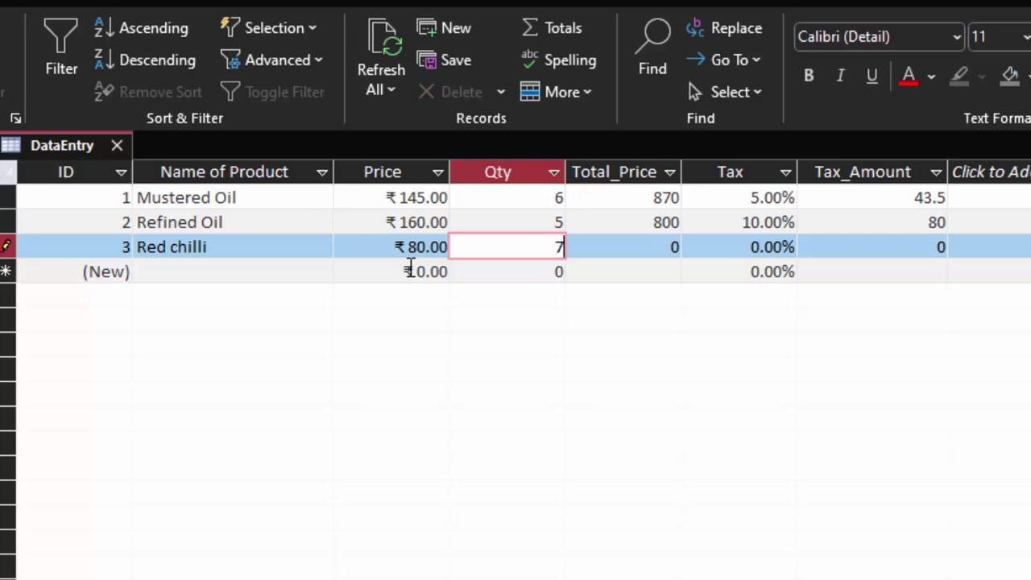
pyautogui.press('Tab')
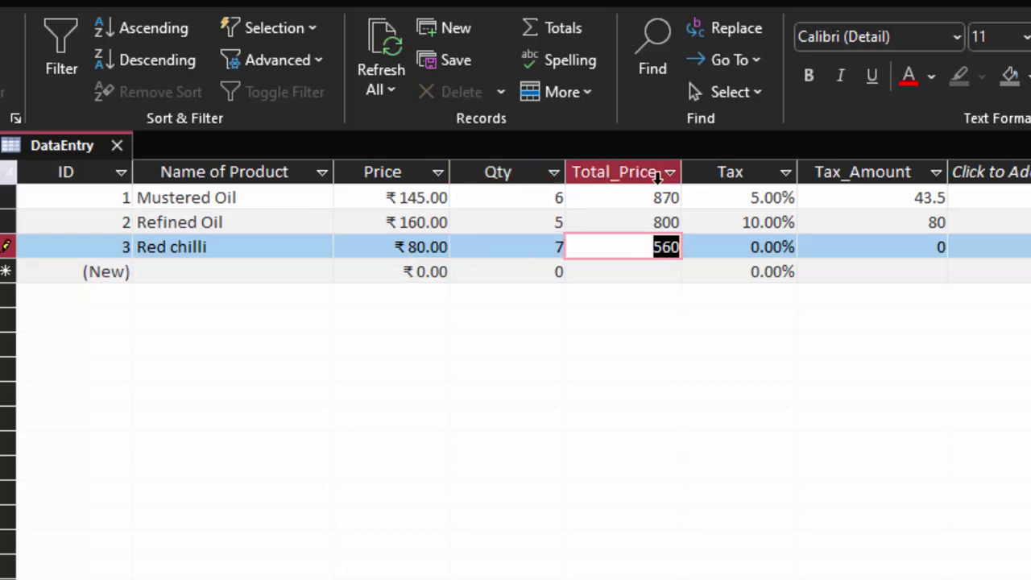
pyautogui.click(758, 245)
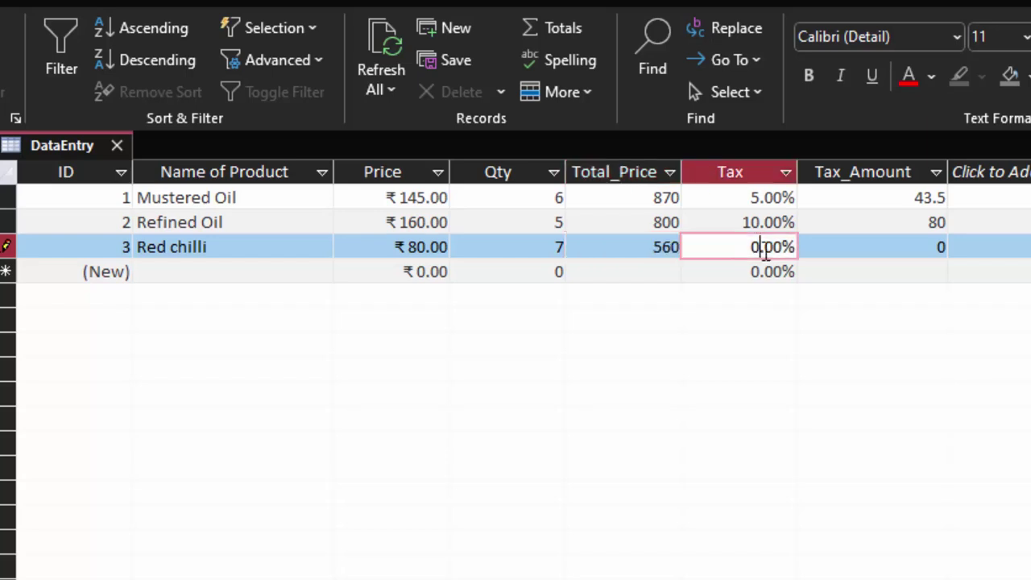
pyautogui.press('BackSpace')
pyautogui.write('2')
pyautogui.press('Tab')
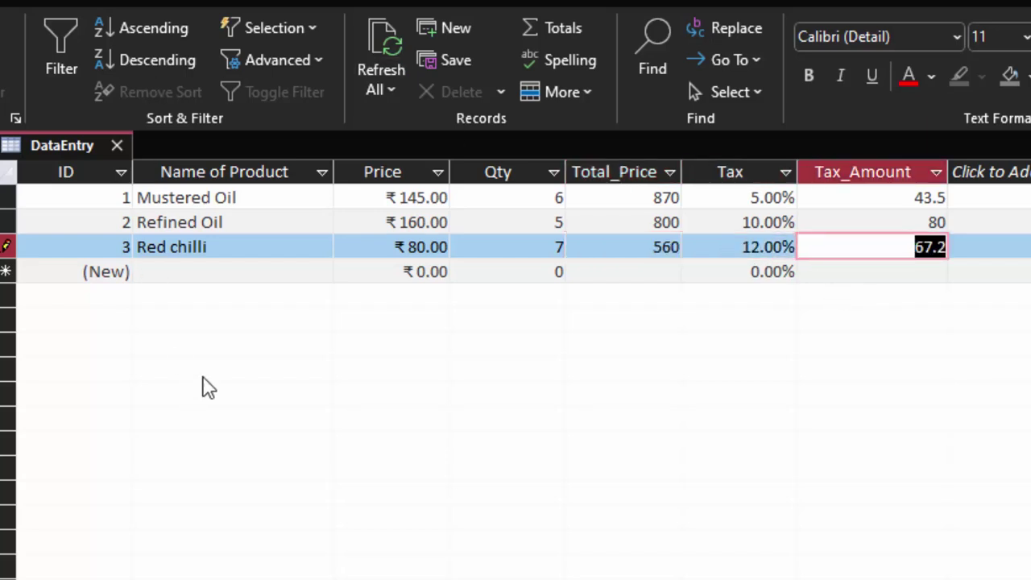
# Close DataEntry saving its layout, then start a blank Form Design with a wider grid
pyautogui.click(117, 146)
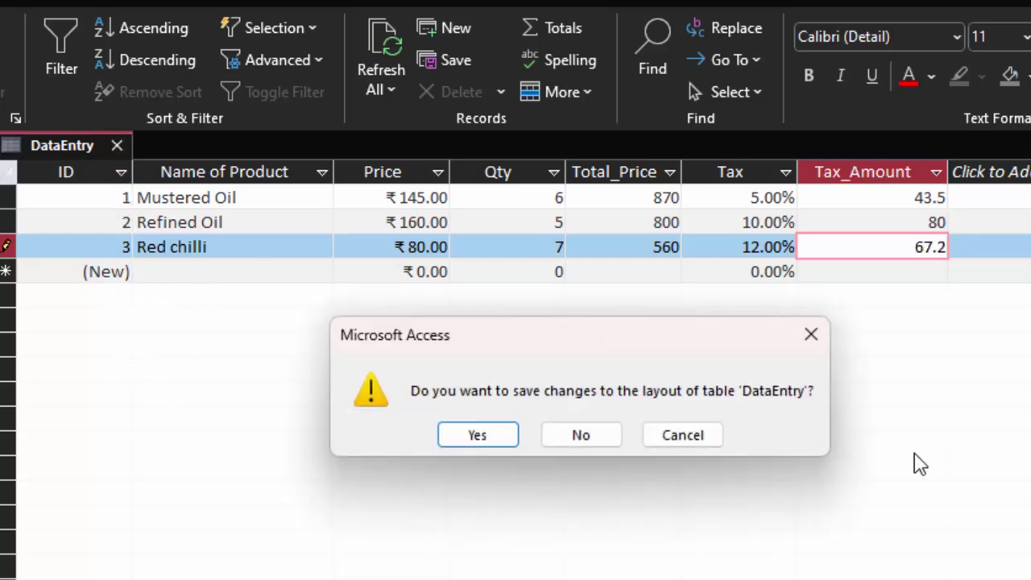
pyautogui.click(455, 435)
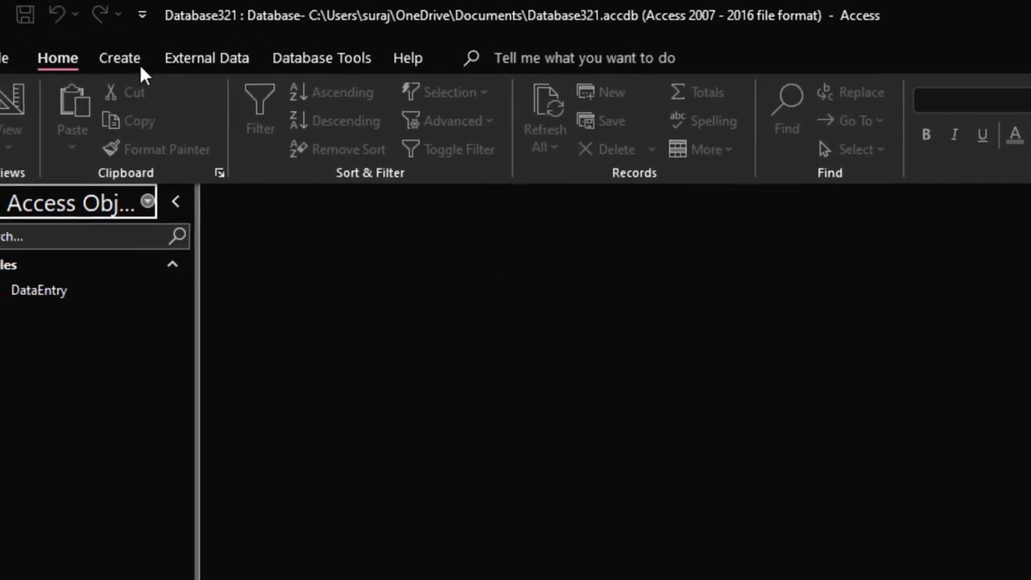
pyautogui.click(161, 71)
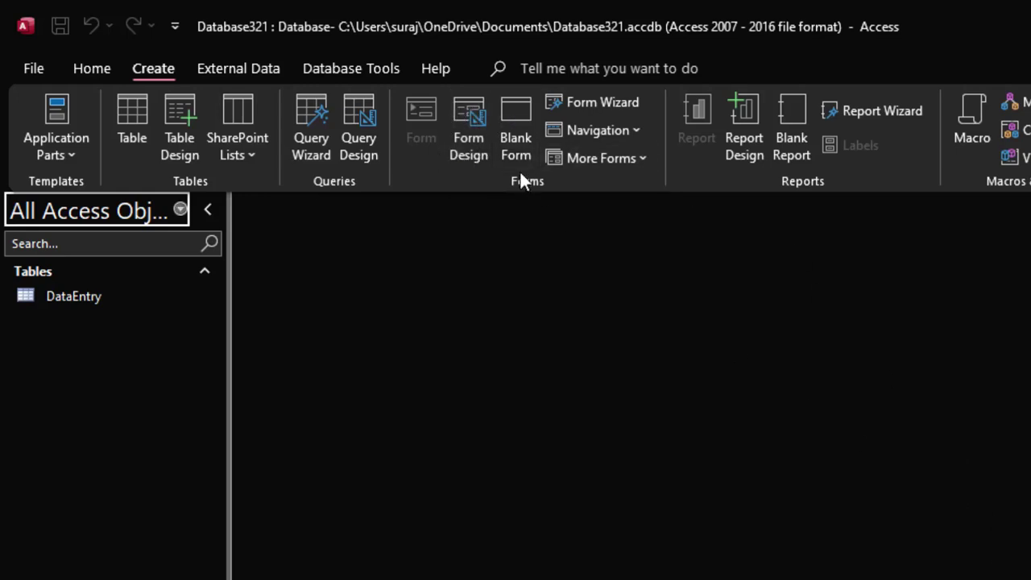
pyautogui.click(479, 119)
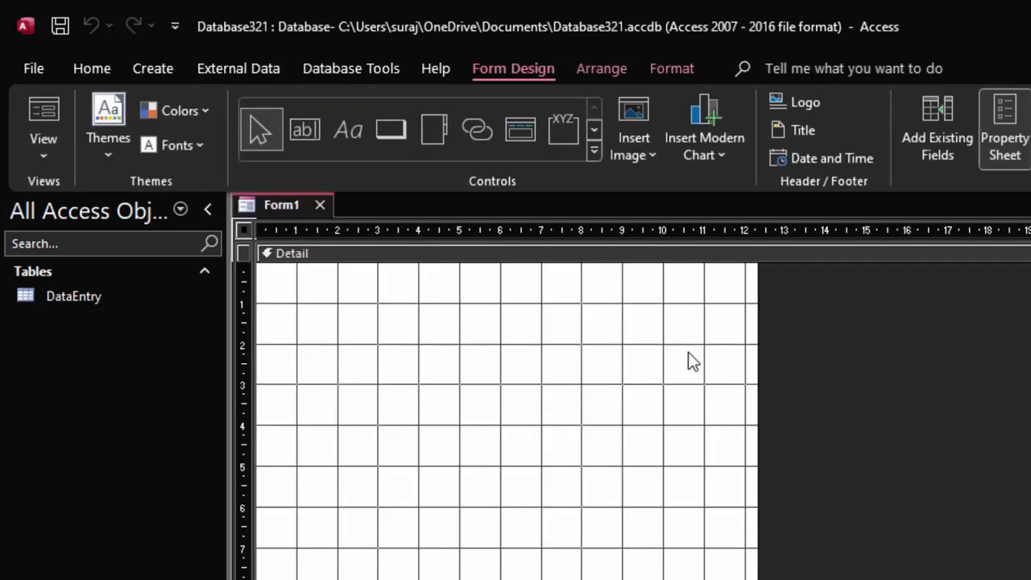
pyautogui.moveTo(758, 426); pyautogui.dragTo(800, 524)
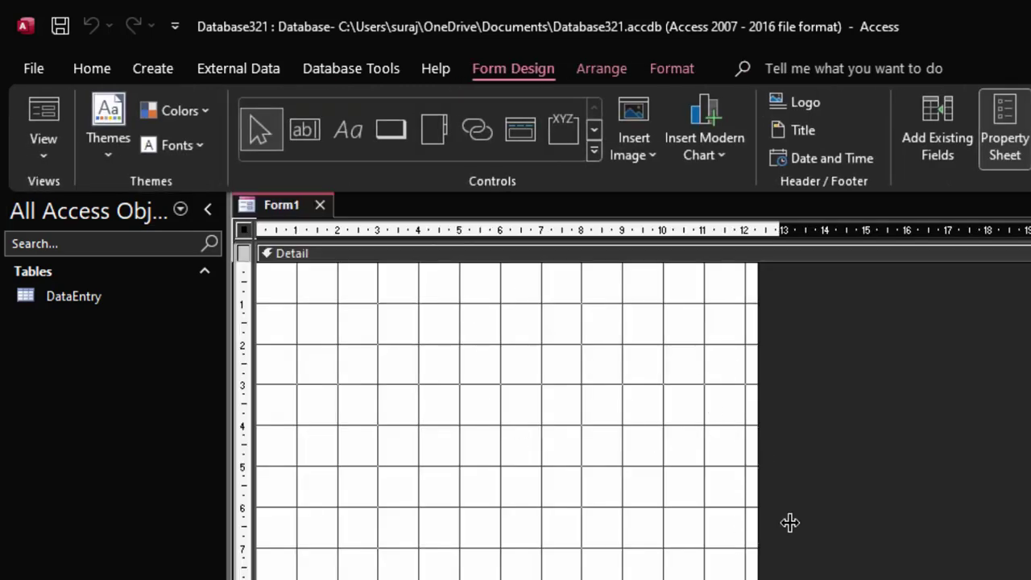
# Draw a label near the top of Form1 reading 'General Store' and select its text
pyautogui.click(333, 123)
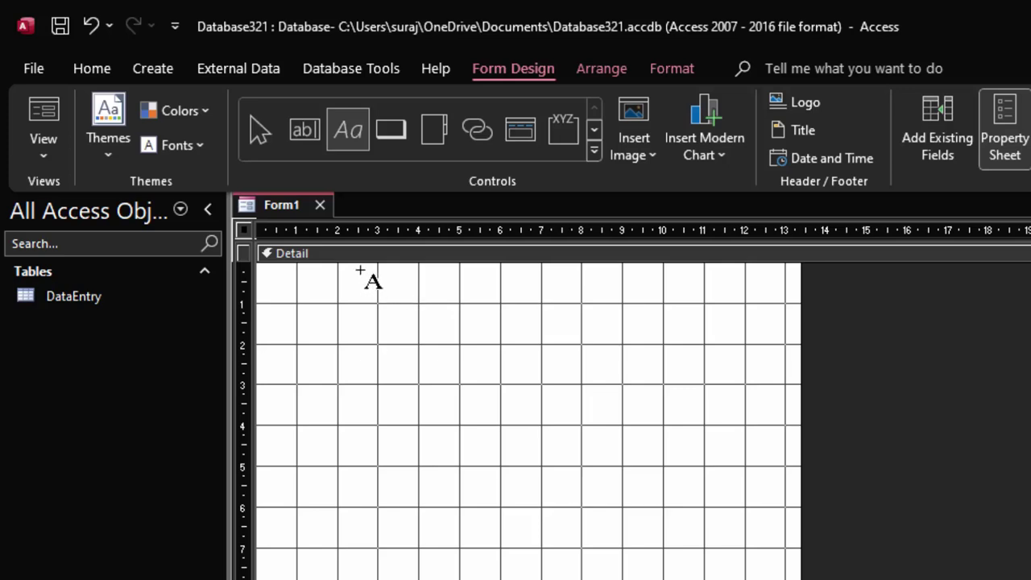
pyautogui.moveTo(346, 271)
pyautogui.mouseDown()
pyautogui.moveTo(490, 319)
pyautogui.moveTo(679, 326)
pyautogui.mouseUp()
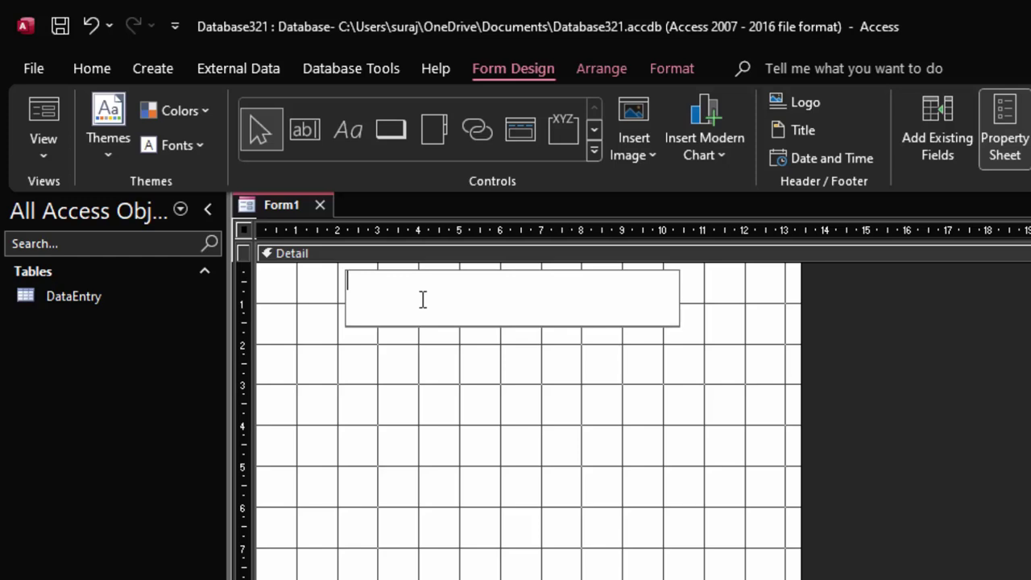
pyautogui.write('G')
pyautogui.write('enera')
pyautogui.write('l St')
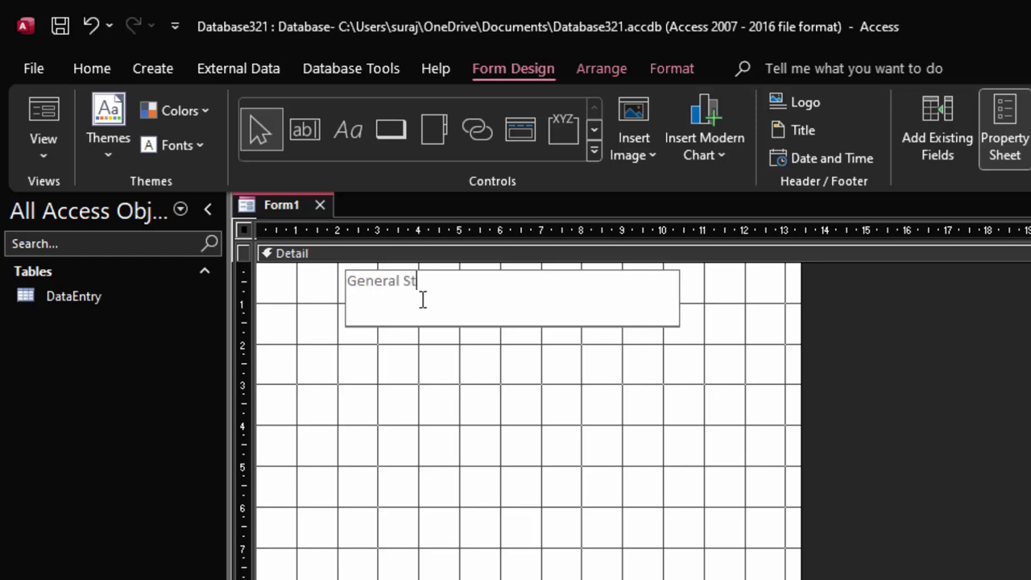
pyautogui.write('ore')
pyautogui.moveTo(456, 289); pyautogui.dragTo(344, 289)
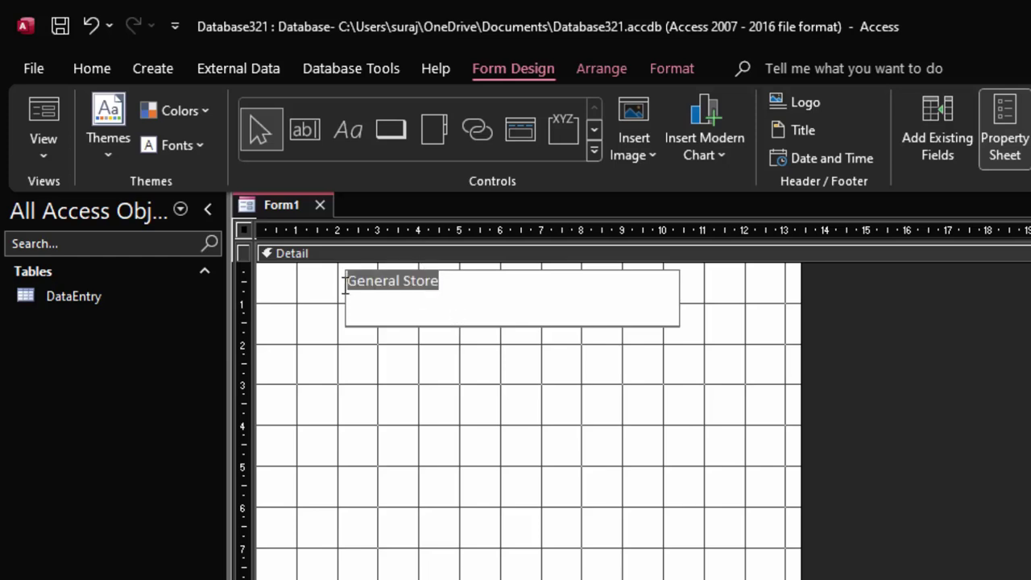
pyautogui.click(102, 75)
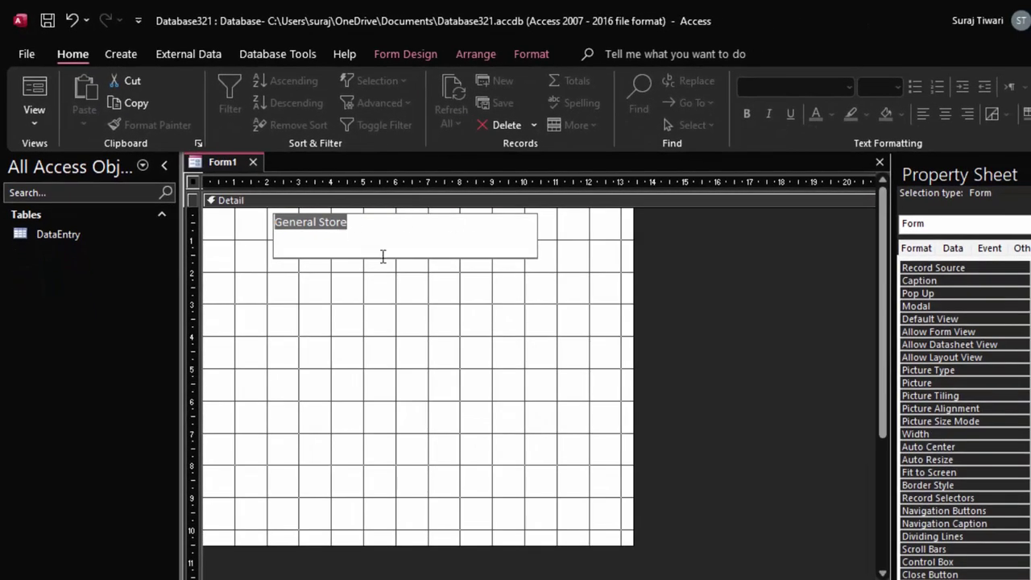
# Make the General Store label text bold at 48 pt
pyautogui.click(383, 289)
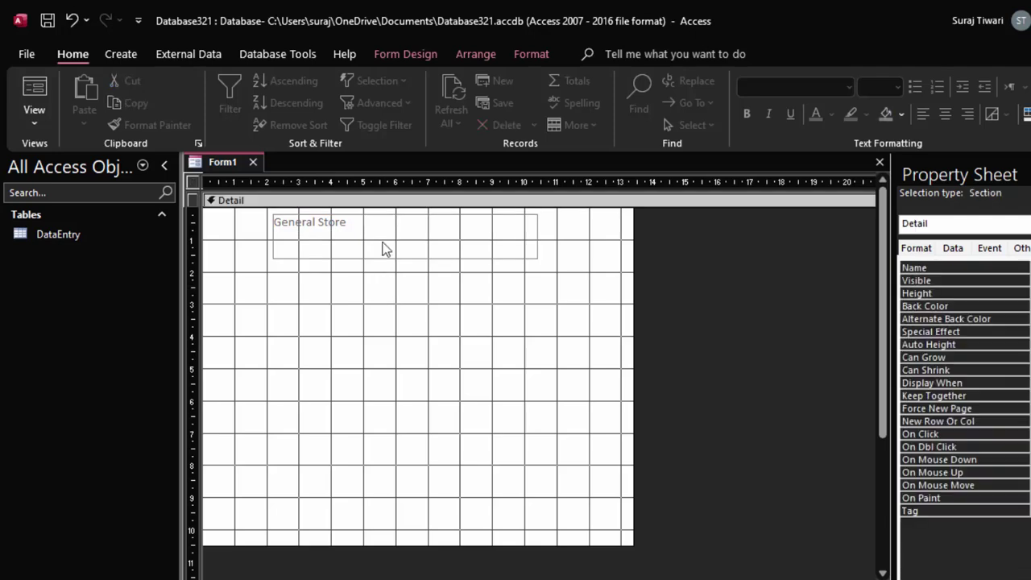
pyautogui.click(382, 248)
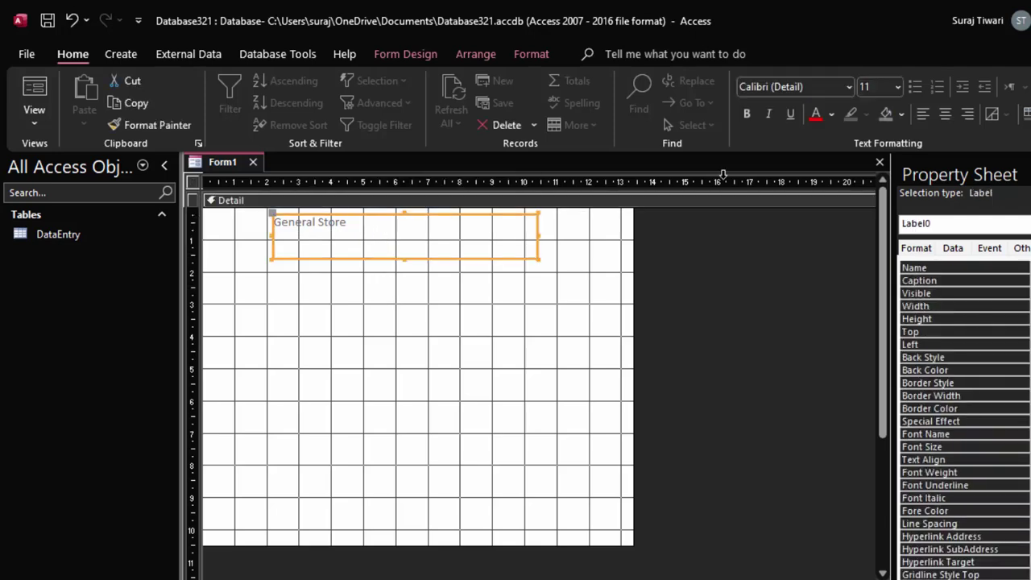
pyautogui.click(746, 114)
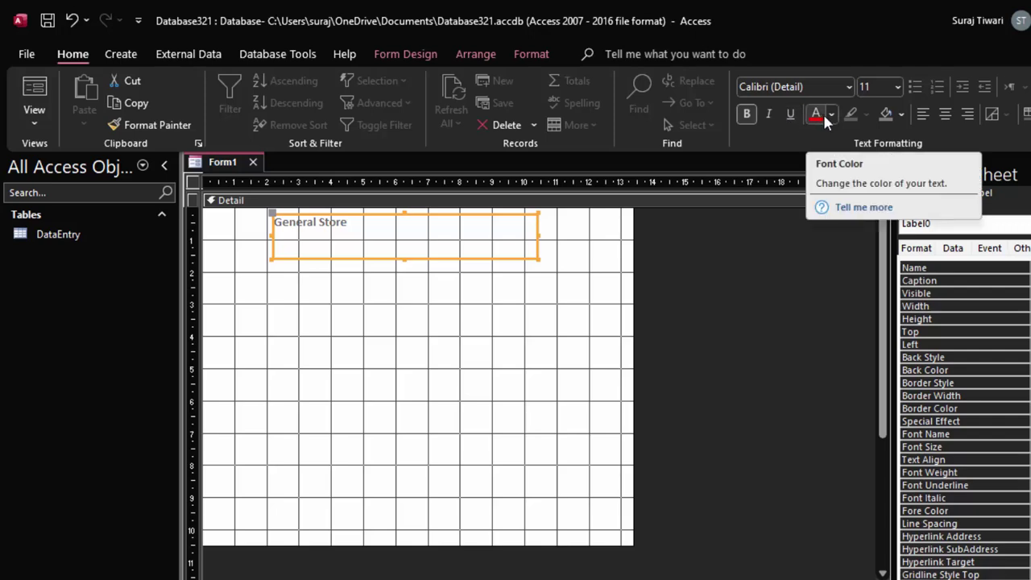
pyautogui.click(897, 87)
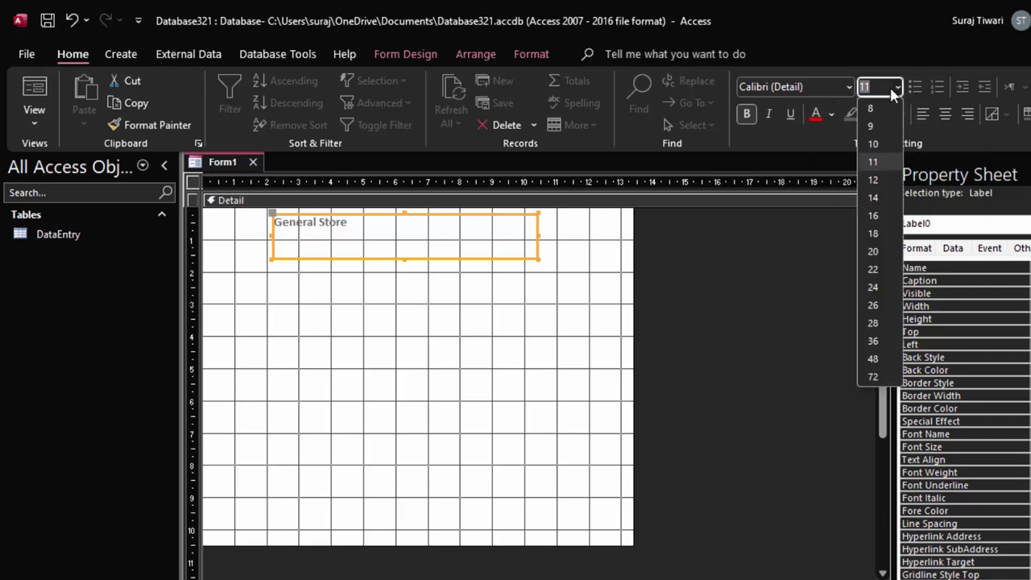
pyautogui.click(875, 358)
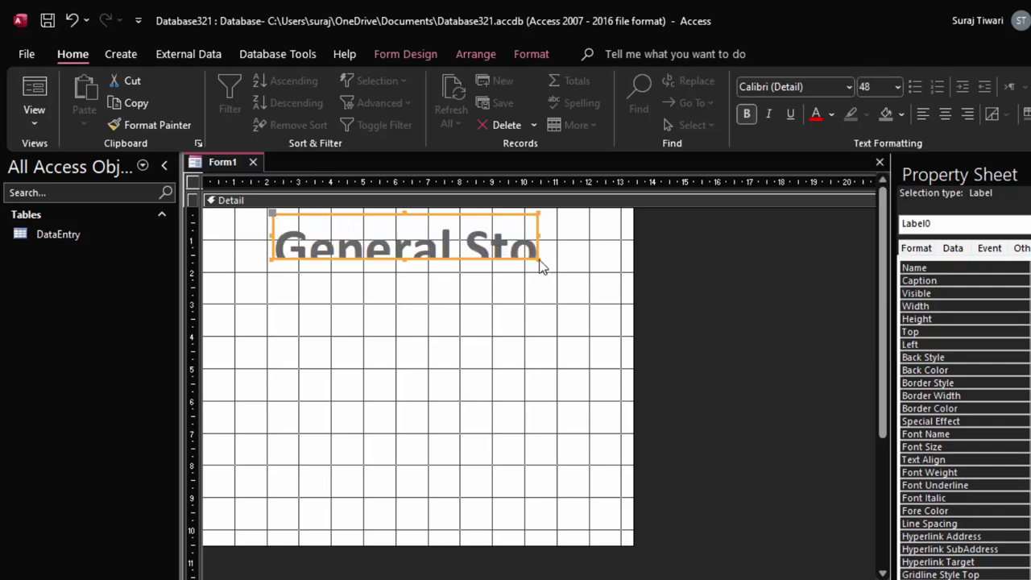
# Enlarge the General Store label box so it spans most of the form's width
pyautogui.moveTo(537, 258)
pyautogui.mouseDown()
pyautogui.moveTo(597, 281)
pyautogui.moveTo(274, 245)
pyautogui.mouseUp()
pyautogui.click(587, 250)
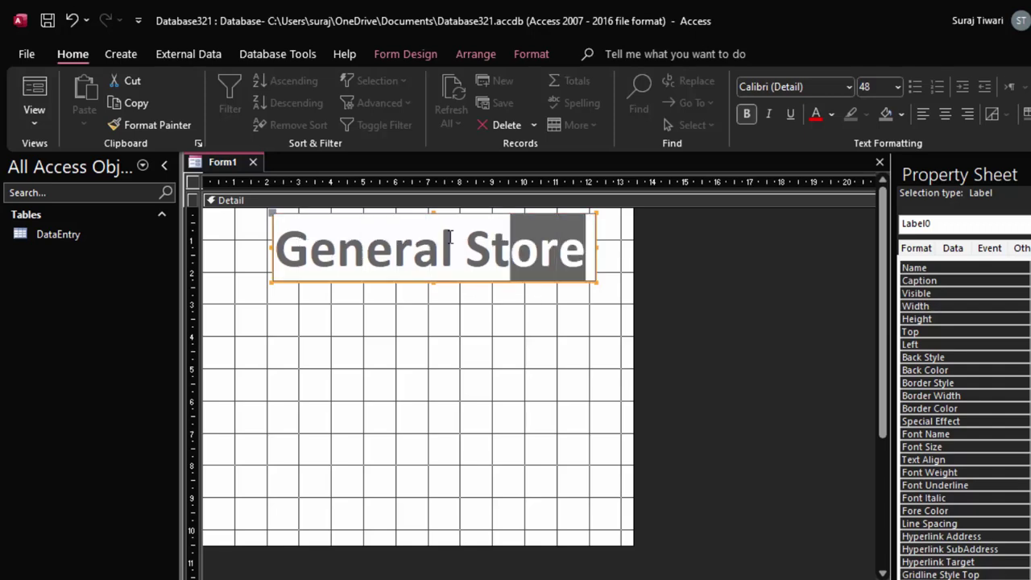
pyautogui.click(401, 348)
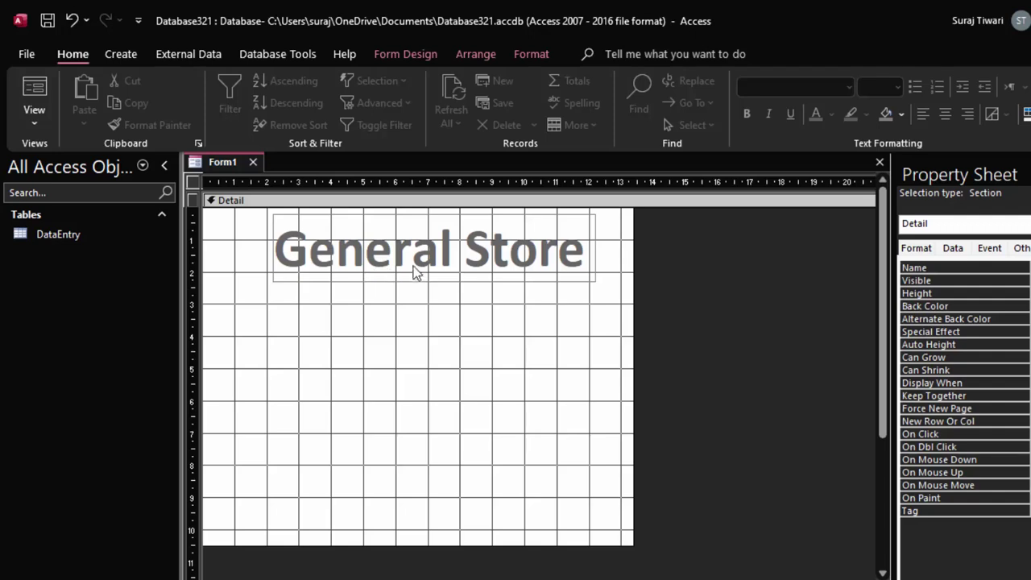
pyautogui.click(274, 251)
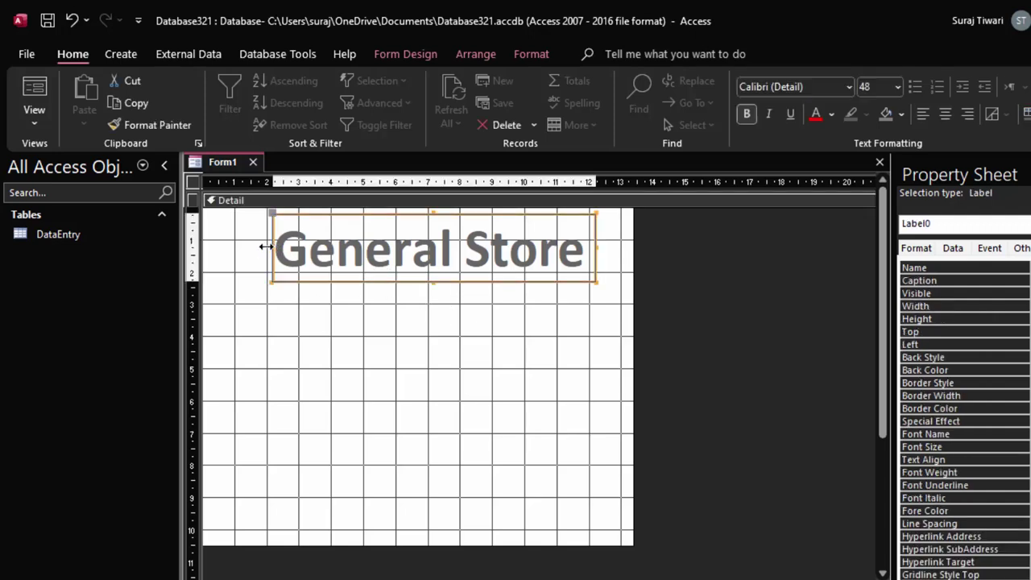
pyautogui.moveTo(272, 242); pyautogui.dragTo(224, 242)
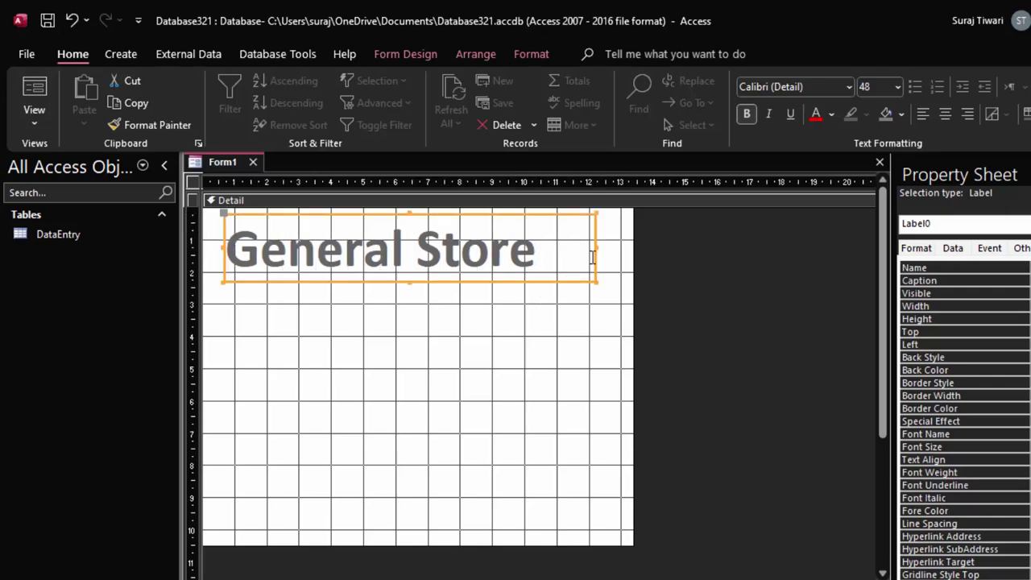
pyautogui.moveTo(596, 256); pyautogui.dragTo(624, 258)
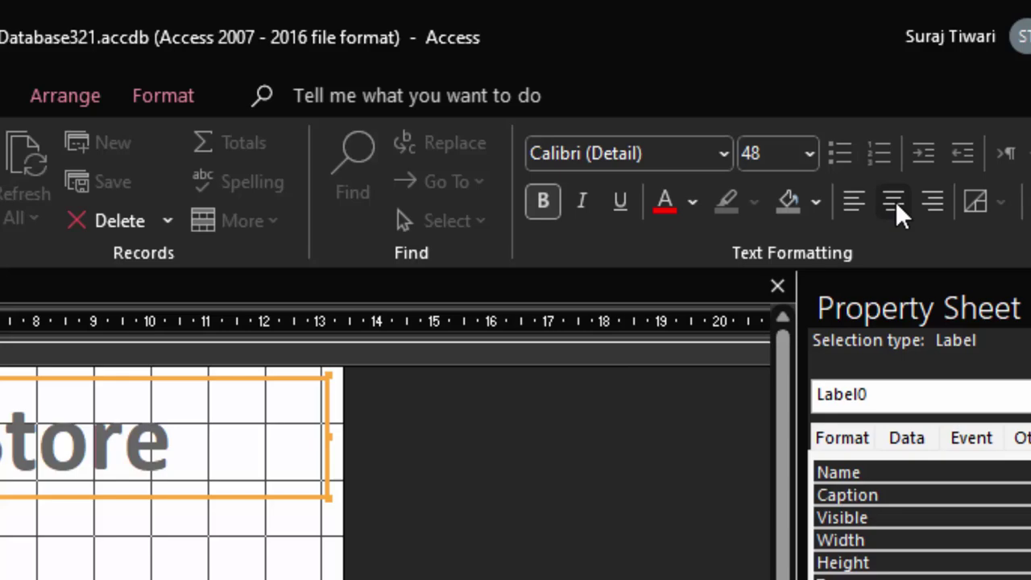
# Center the title text and give the label a light gold background
pyautogui.click(944, 114)
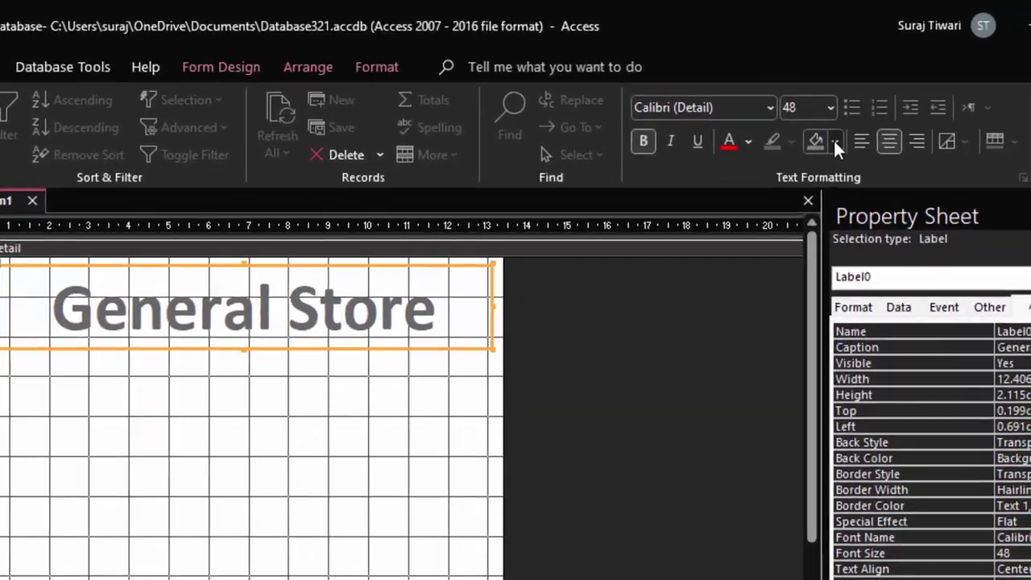
pyautogui.click(901, 113)
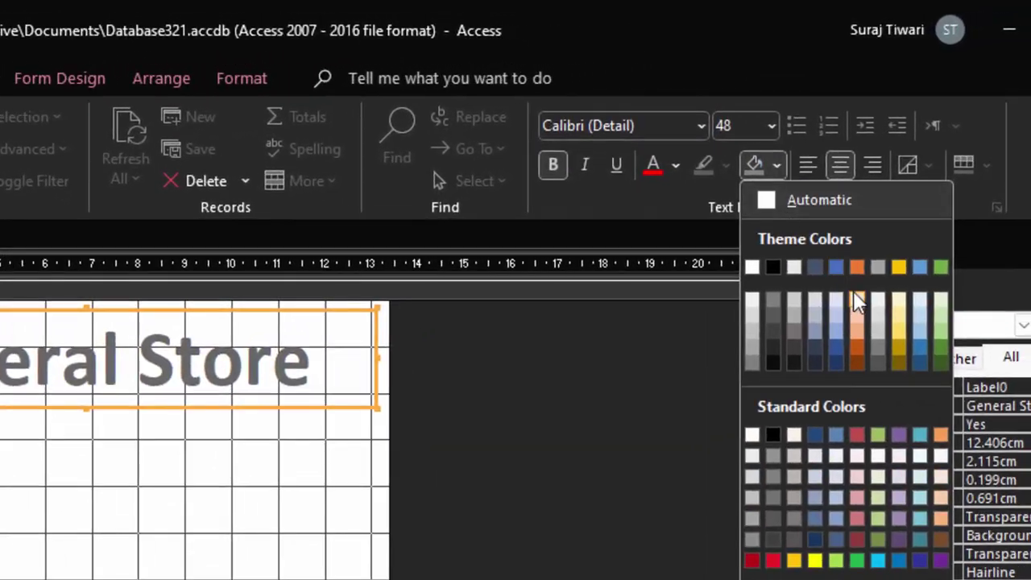
pyautogui.click(898, 321)
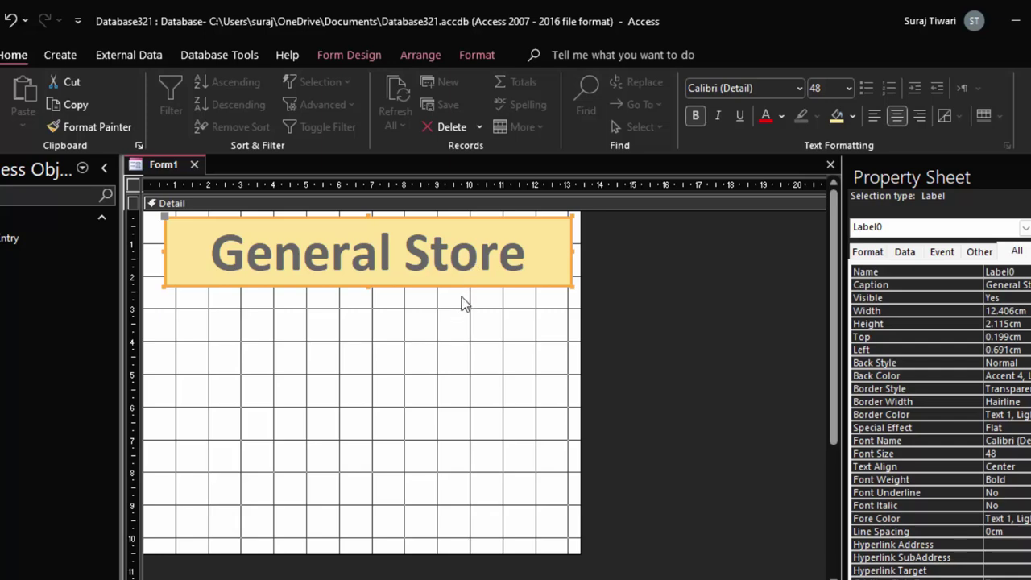
# Copy the General Store label into the Detail section and place a shorter duplicate beneath it
pyautogui.rightClick(239, 288)
pyautogui.click(283, 201)
pyautogui.click(258, 344)
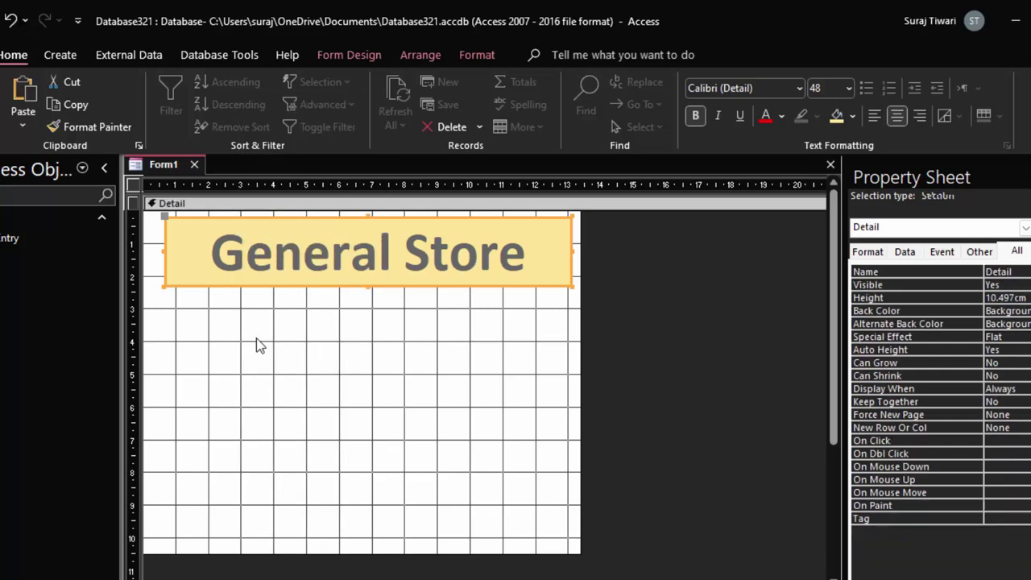
pyautogui.rightClick(257, 339)
pyautogui.click(311, 399)
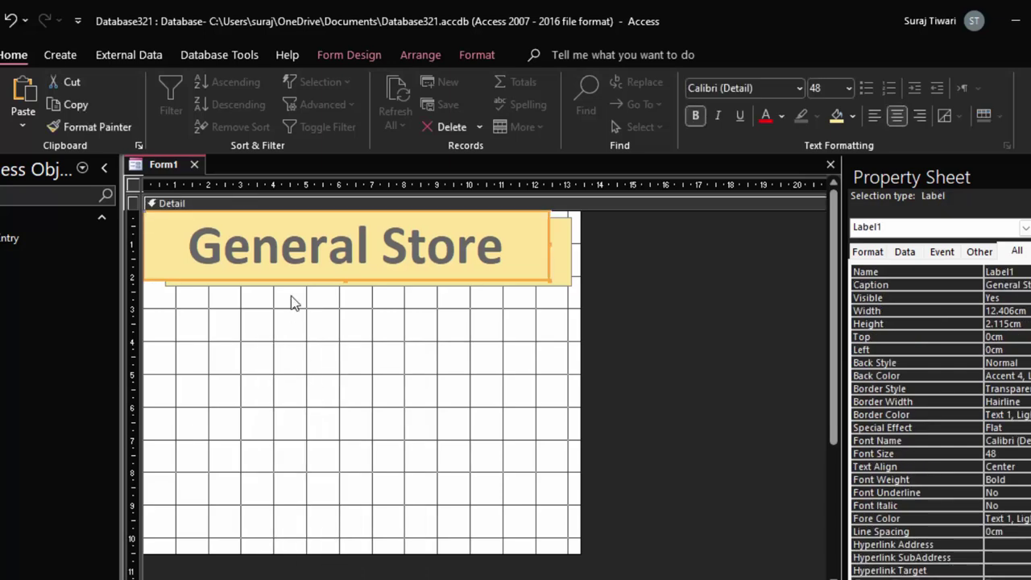
pyautogui.moveTo(309, 282)
pyautogui.mouseDown()
pyautogui.moveTo(325, 347)
pyautogui.moveTo(342, 352)
pyautogui.mouseUp()
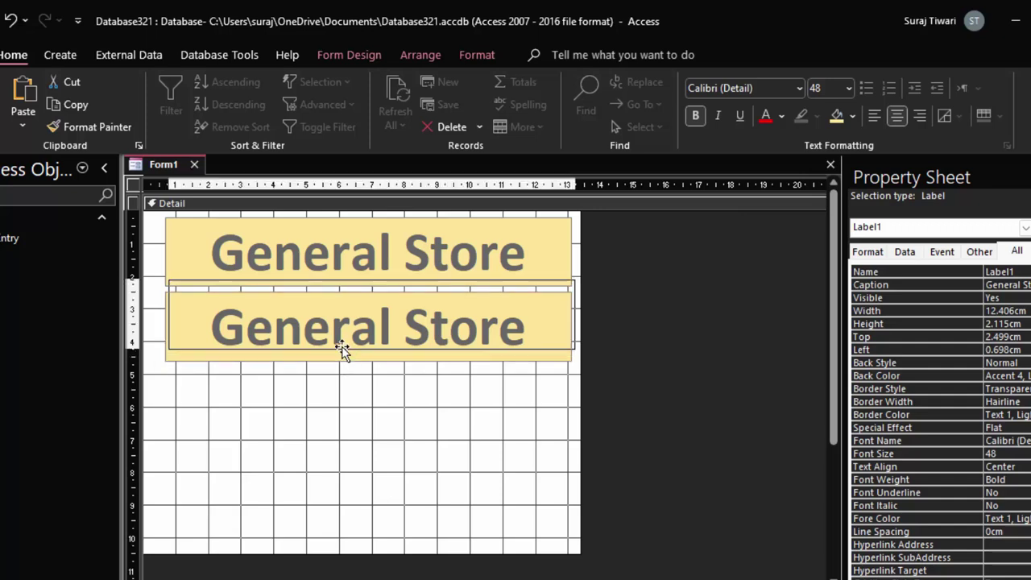
pyautogui.moveTo(342, 354); pyautogui.dragTo(341, 350)
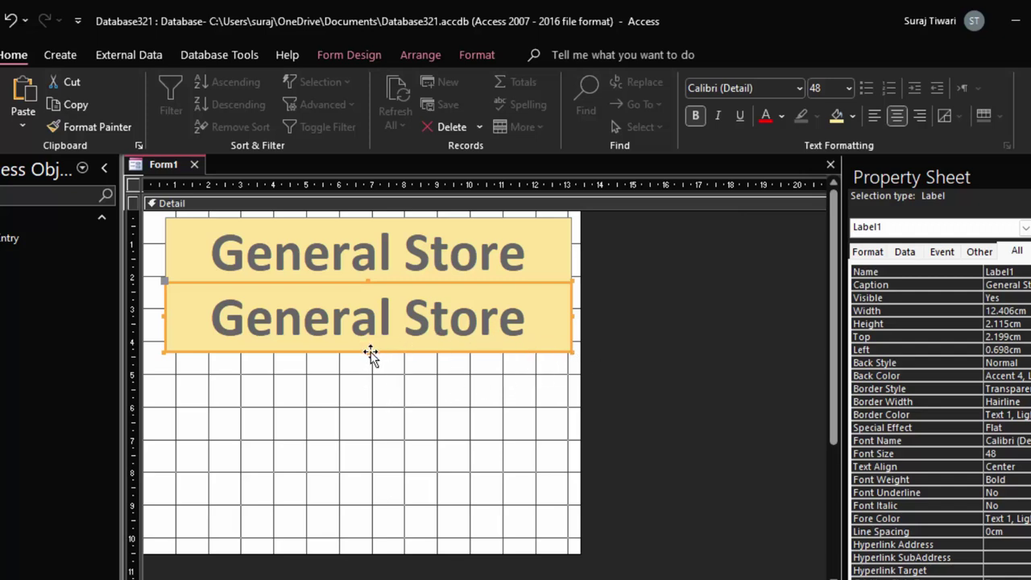
pyautogui.moveTo(370, 354); pyautogui.dragTo(375, 331)
# Retype the duplicate label as 'Address' at 16 pt
pyautogui.write('Addr')
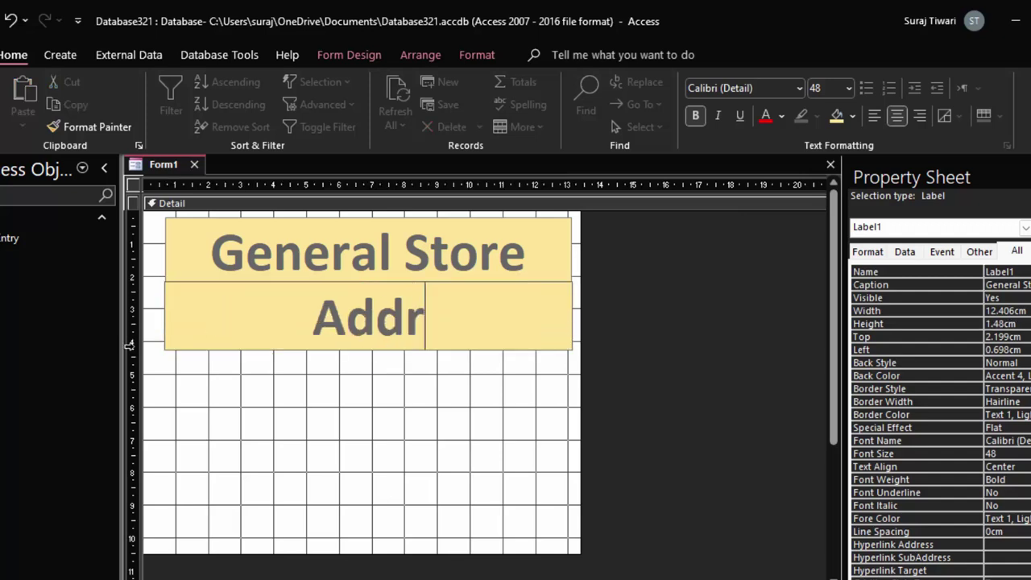
pyautogui.write('ess')
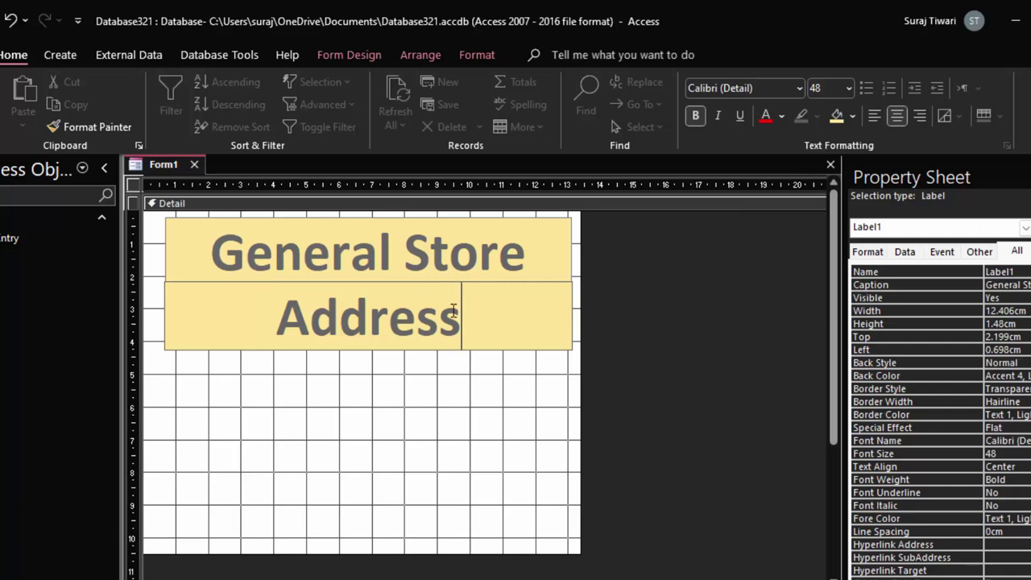
pyautogui.moveTo(462, 315); pyautogui.dragTo(198, 299)
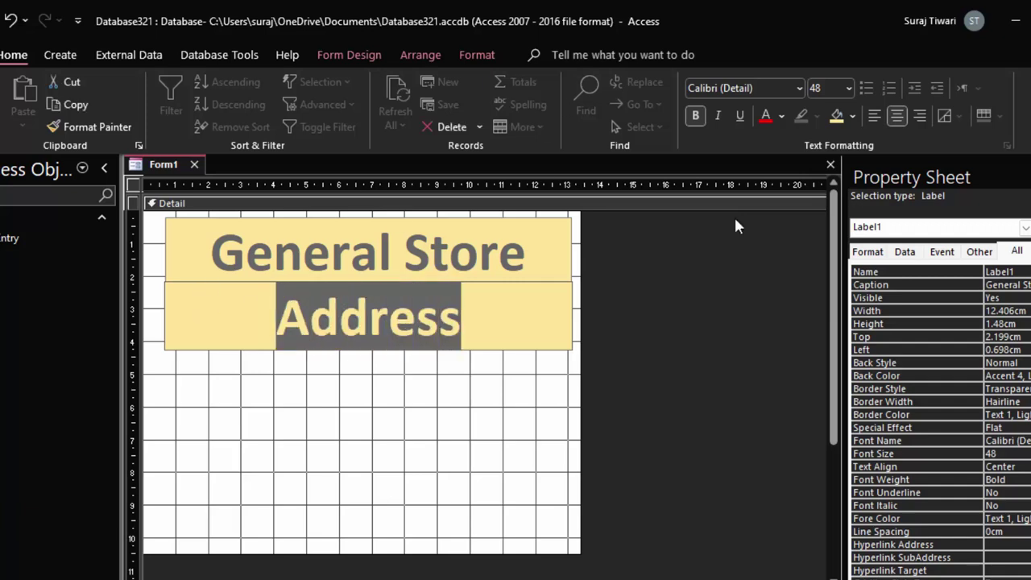
pyautogui.click(847, 89)
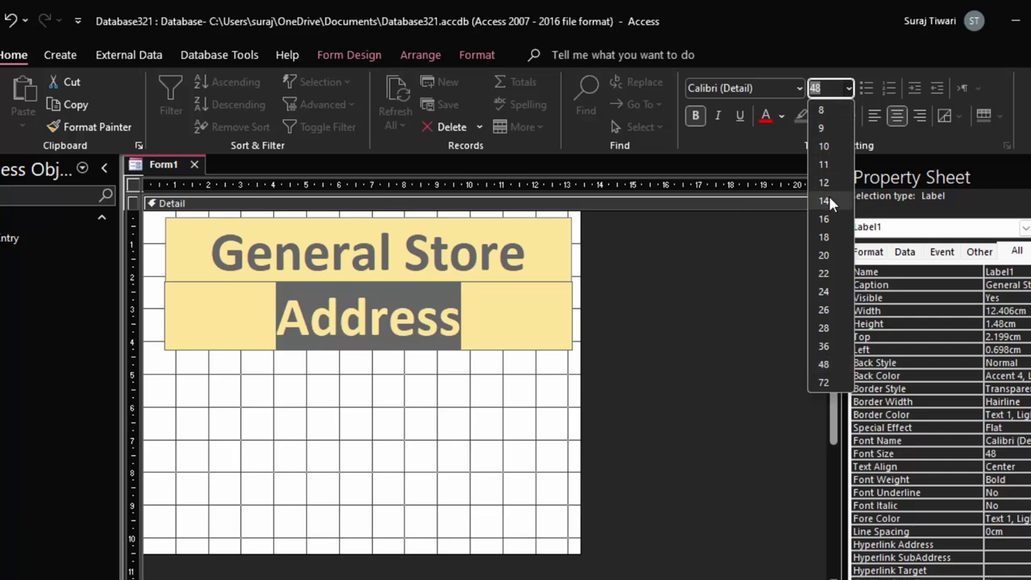
pyautogui.click(823, 219)
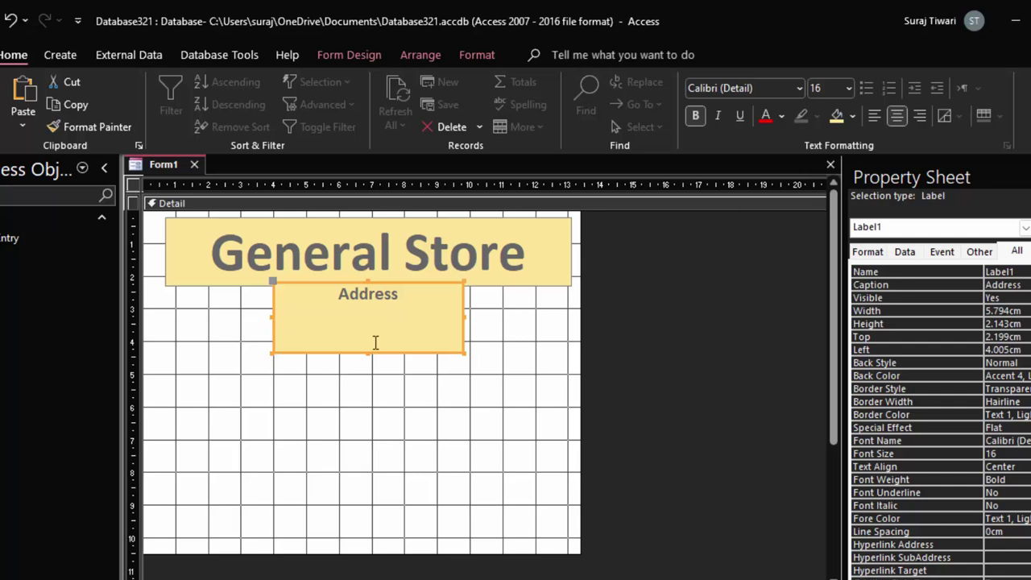
# Reshape the Address label into a thin strip matching the title's width, flush beneath it
pyautogui.moveTo(368, 353); pyautogui.dragTo(375, 326)
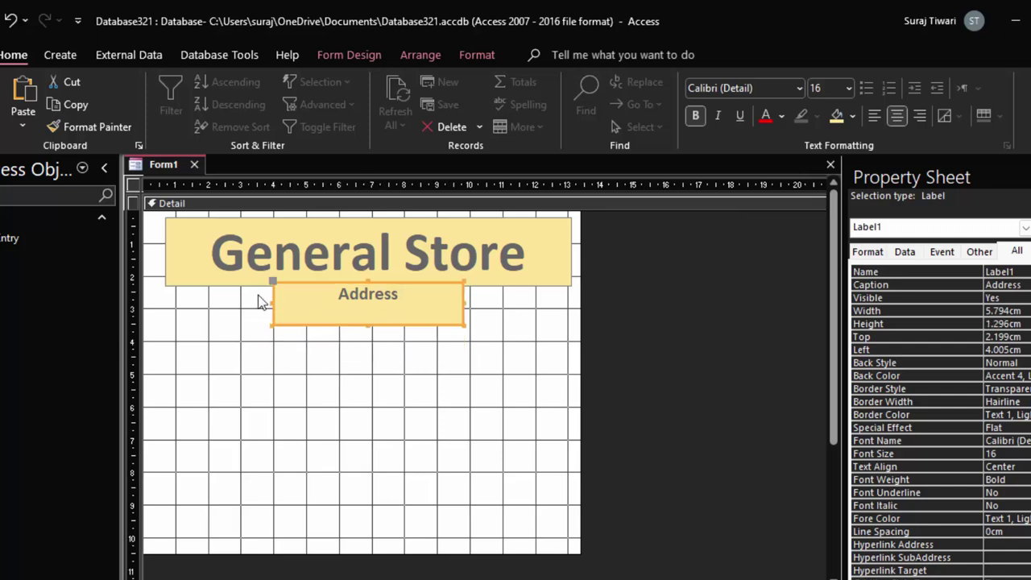
pyautogui.moveTo(270, 300); pyautogui.dragTo(165, 309)
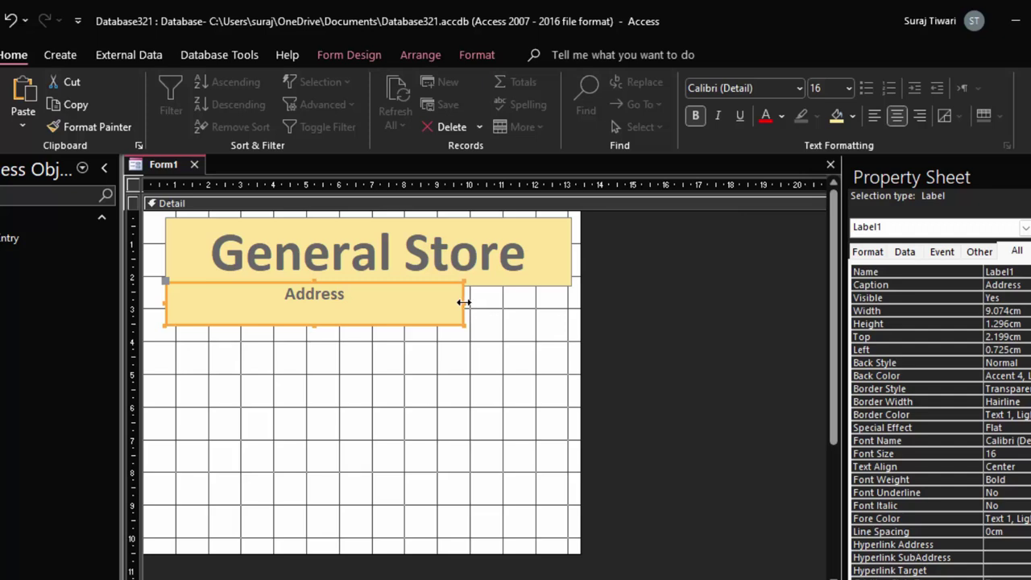
pyautogui.moveTo(464, 304); pyautogui.dragTo(567, 321)
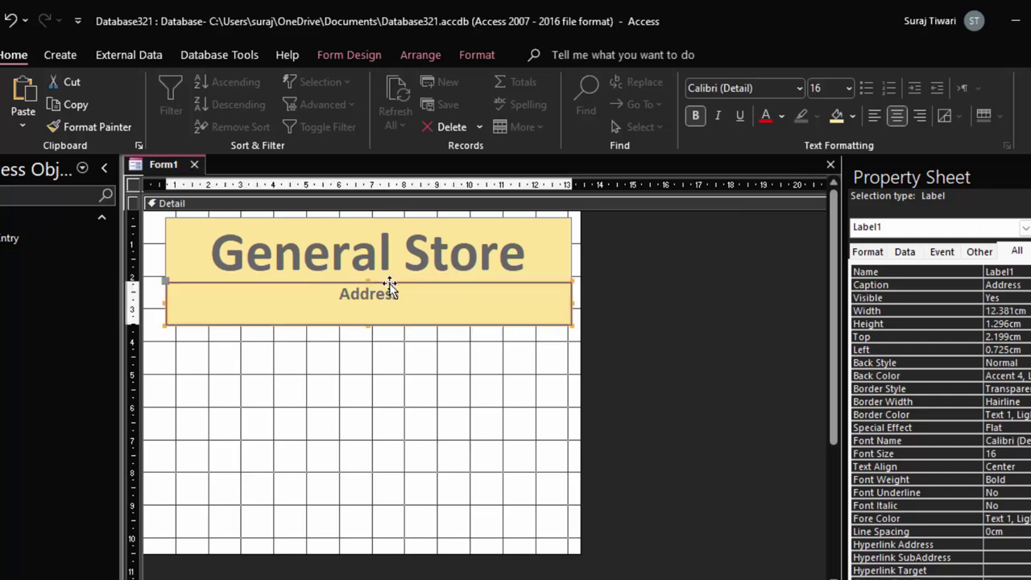
pyautogui.moveTo(389, 283); pyautogui.dragTo(387, 287)
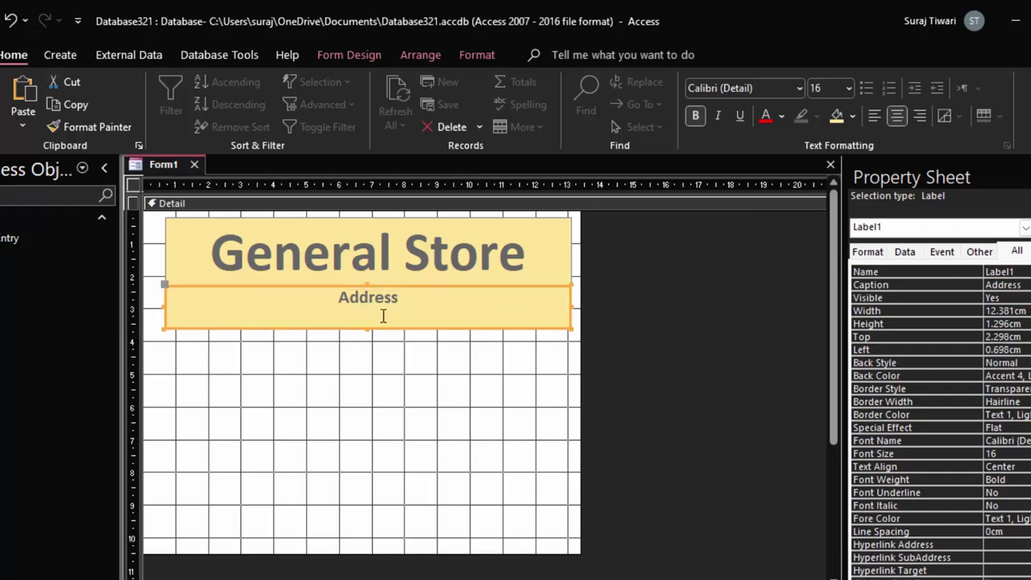
pyautogui.click(370, 226)
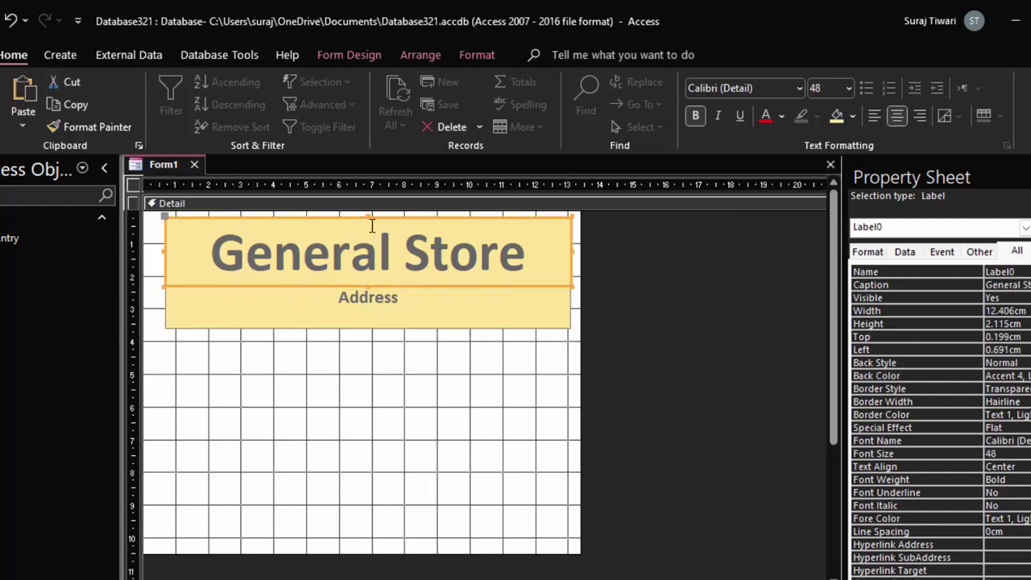
pyautogui.moveTo(373, 217); pyautogui.dragTo(370, 234)
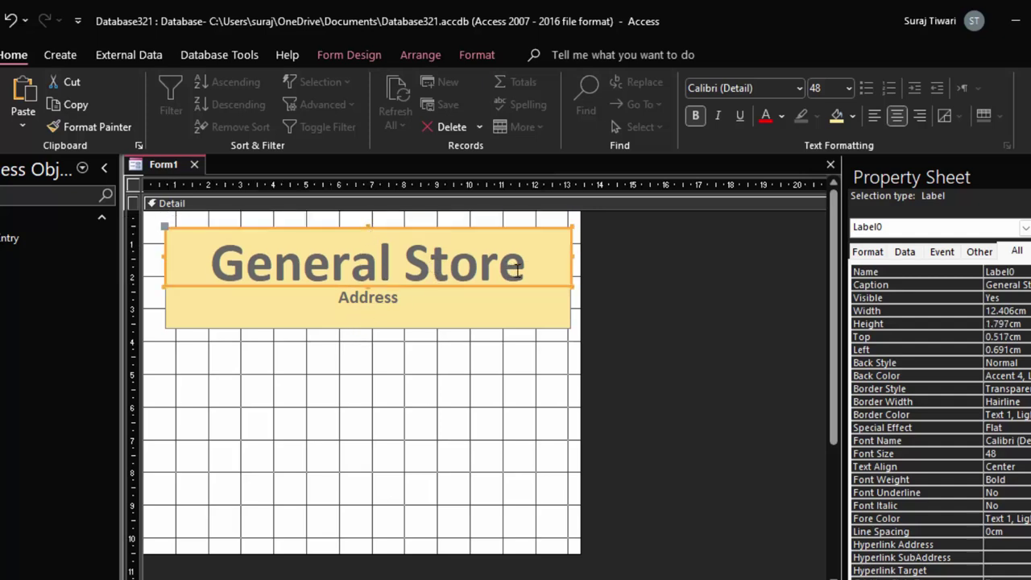
pyautogui.moveTo(517, 270); pyautogui.dragTo(159, 285)
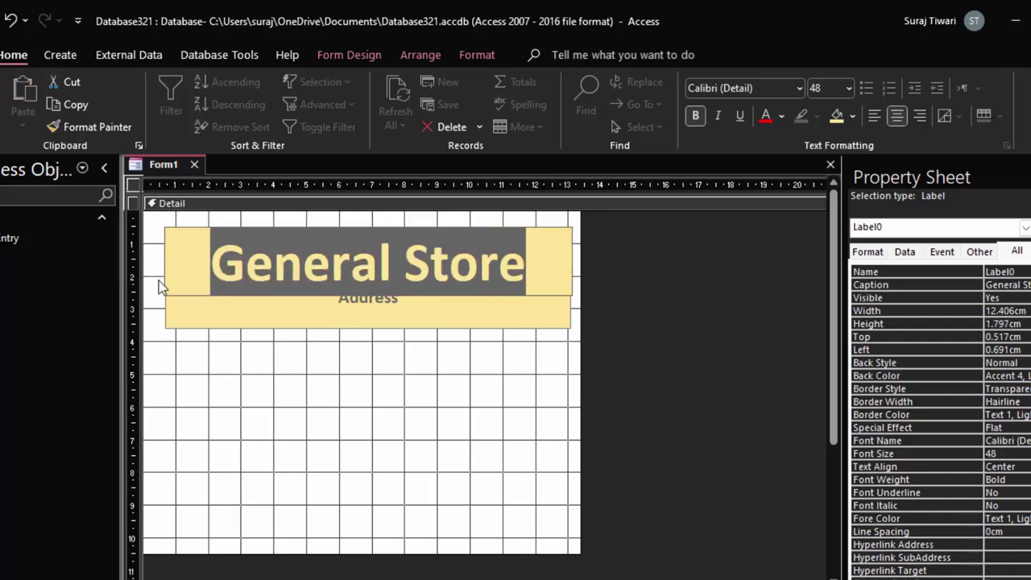
pyautogui.click(421, 56)
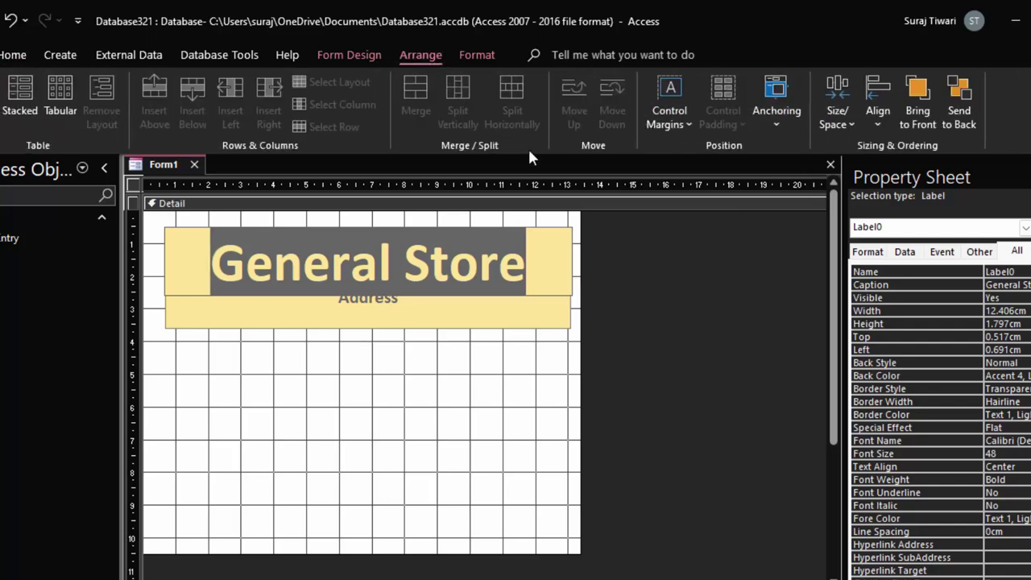
pyautogui.click(878, 122)
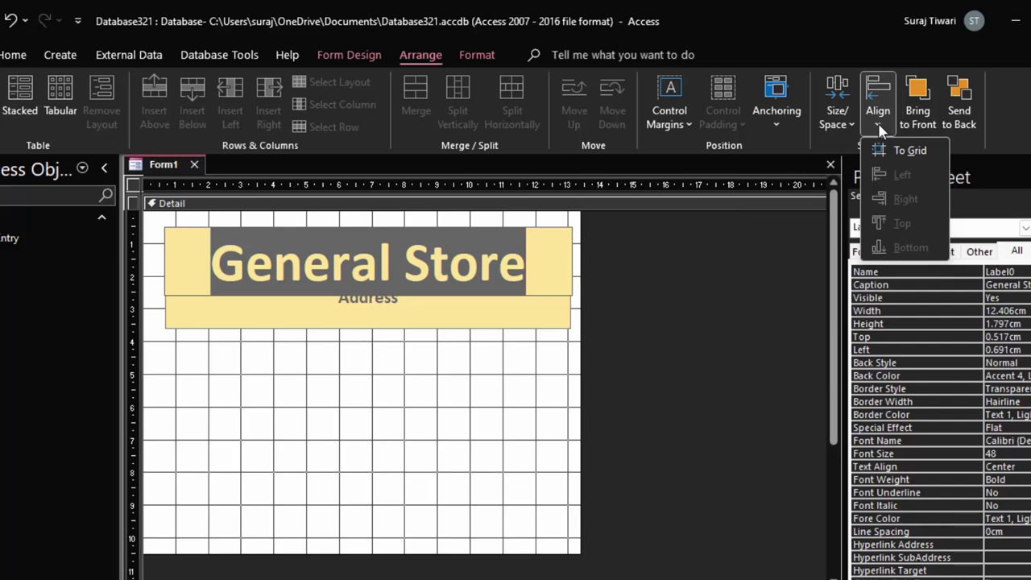
pyautogui.click(878, 123)
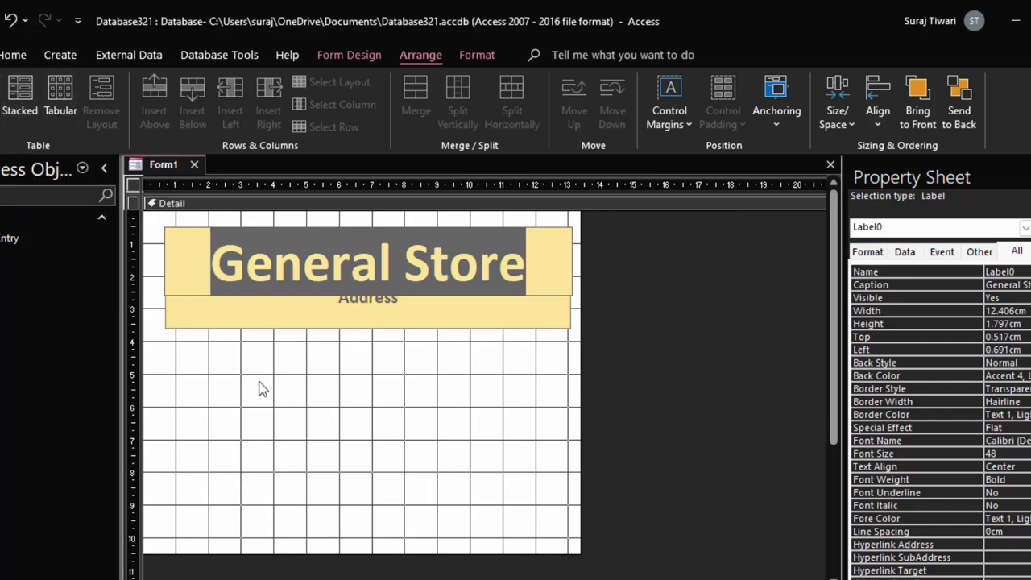
pyautogui.click(333, 352)
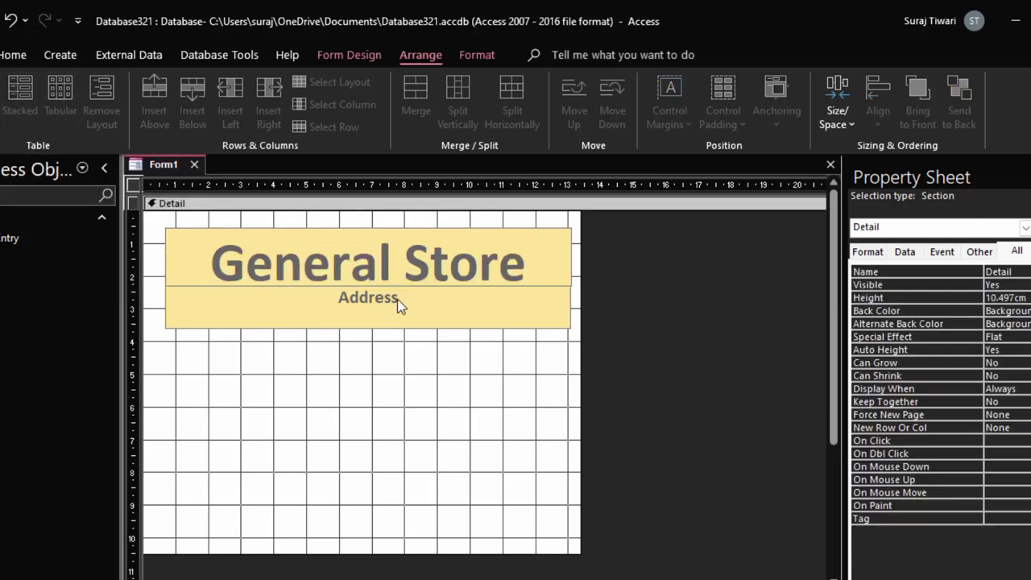
# Fill the address label with the store's postal address and PIN code, left-aligned
pyautogui.doubleClick(397, 305)
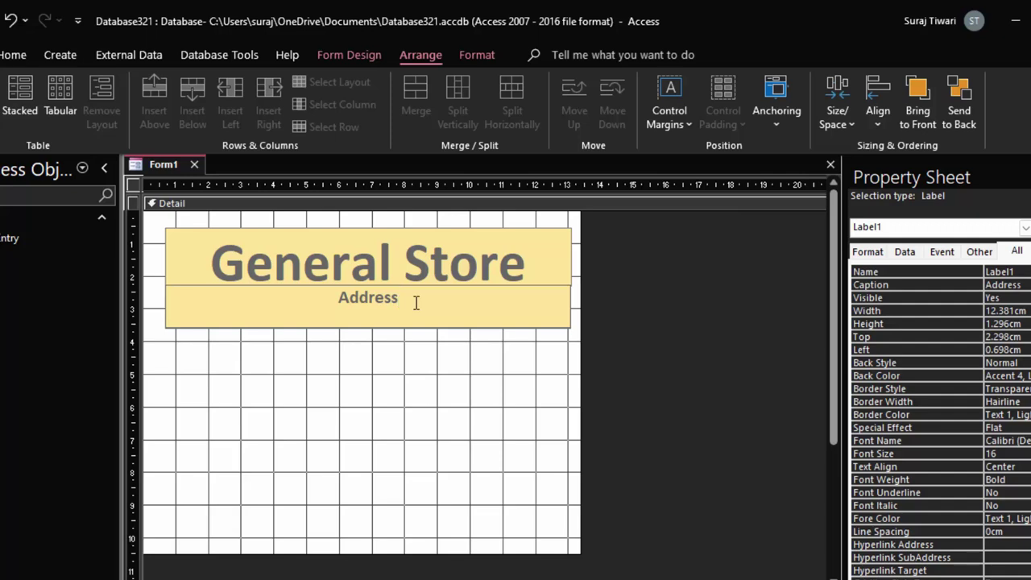
pyautogui.write('-New')
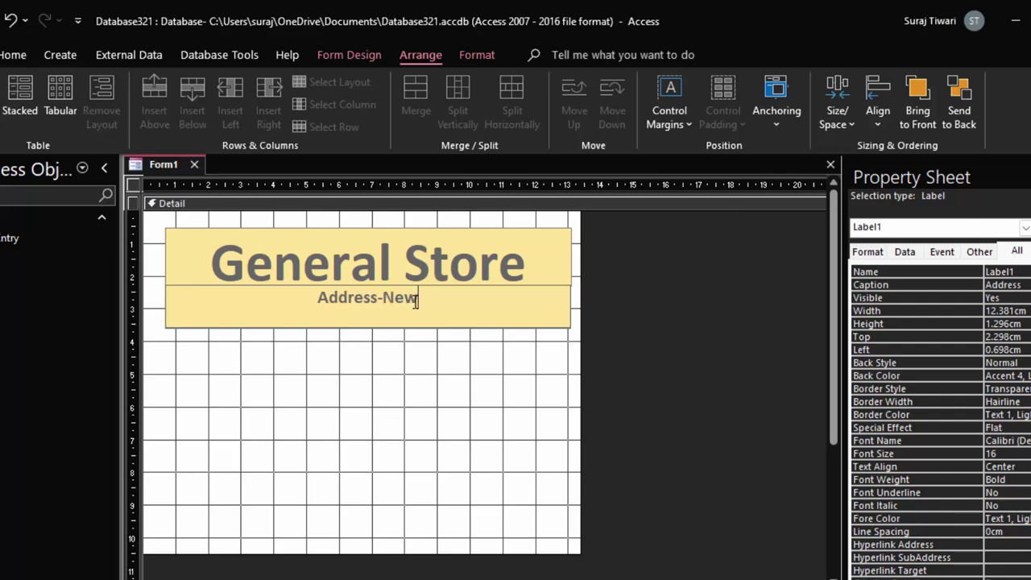
pyautogui.write(' co')
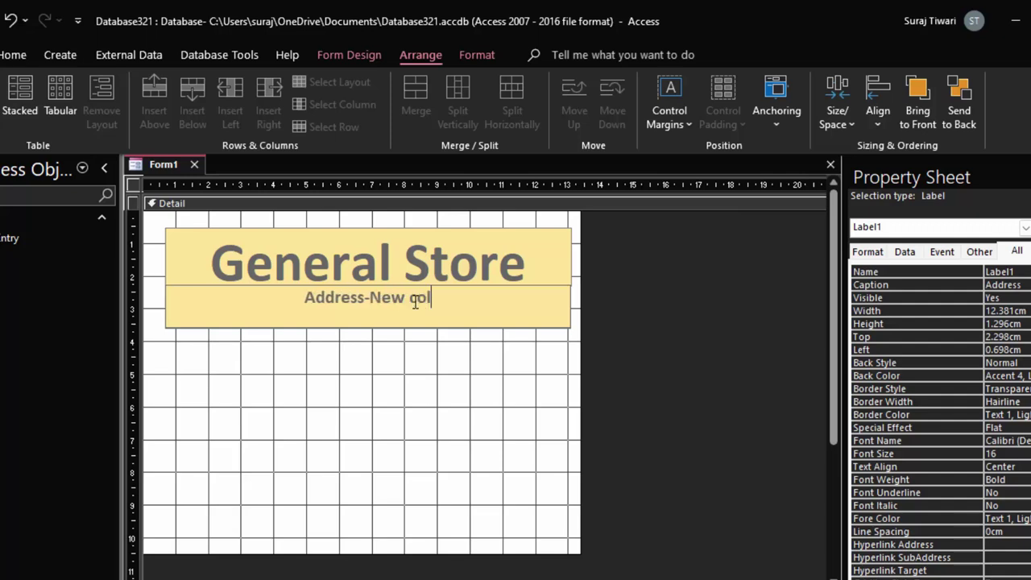
pyautogui.write('lony ')
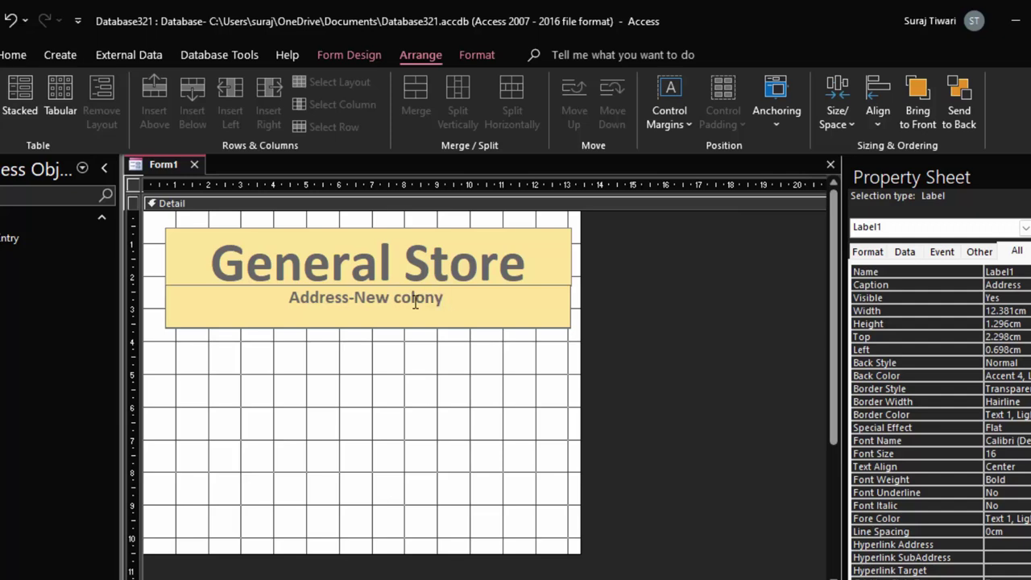
pyautogui.write('Deori')
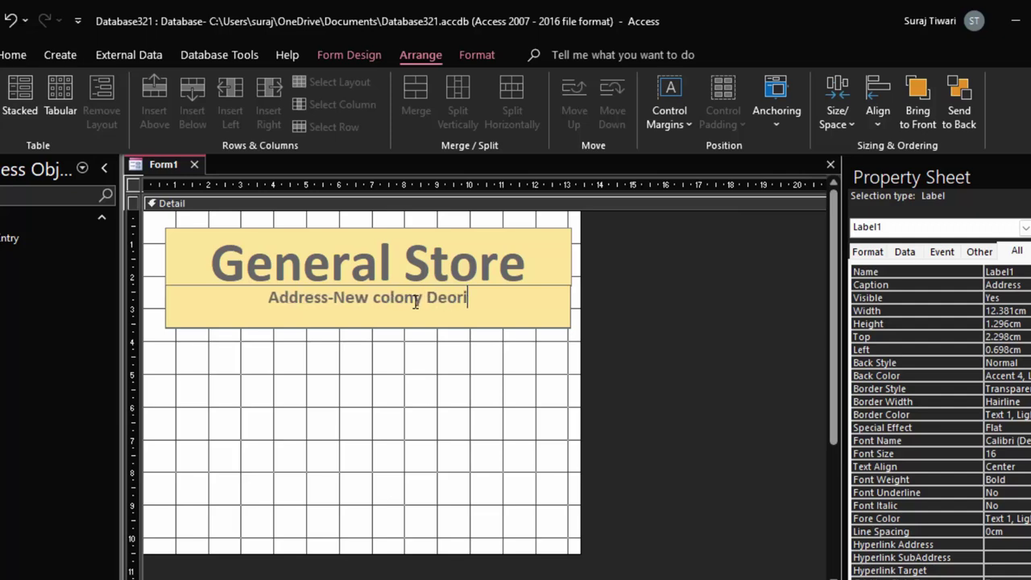
pyautogui.write('a(')
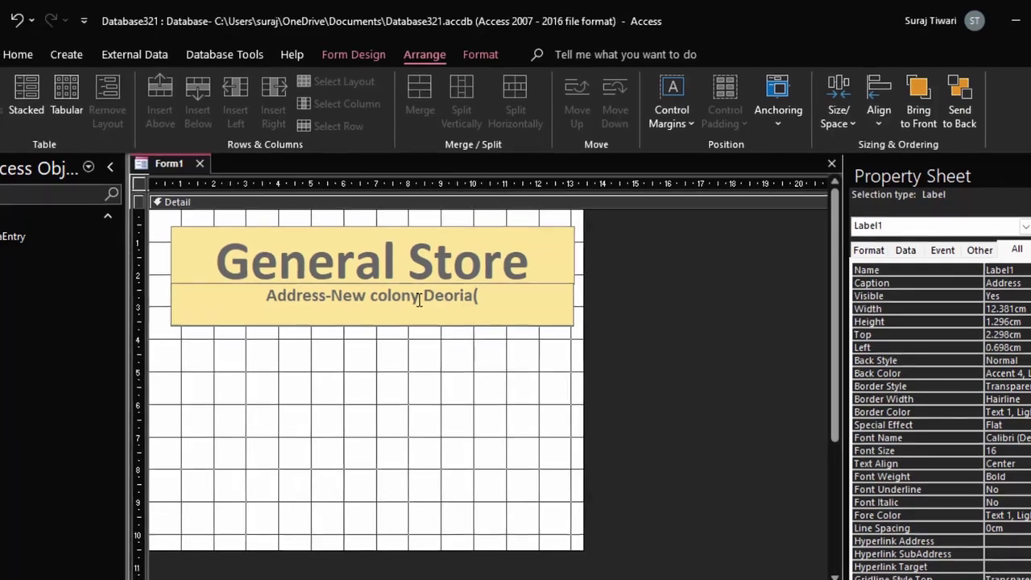
pyautogui.write('UP)')
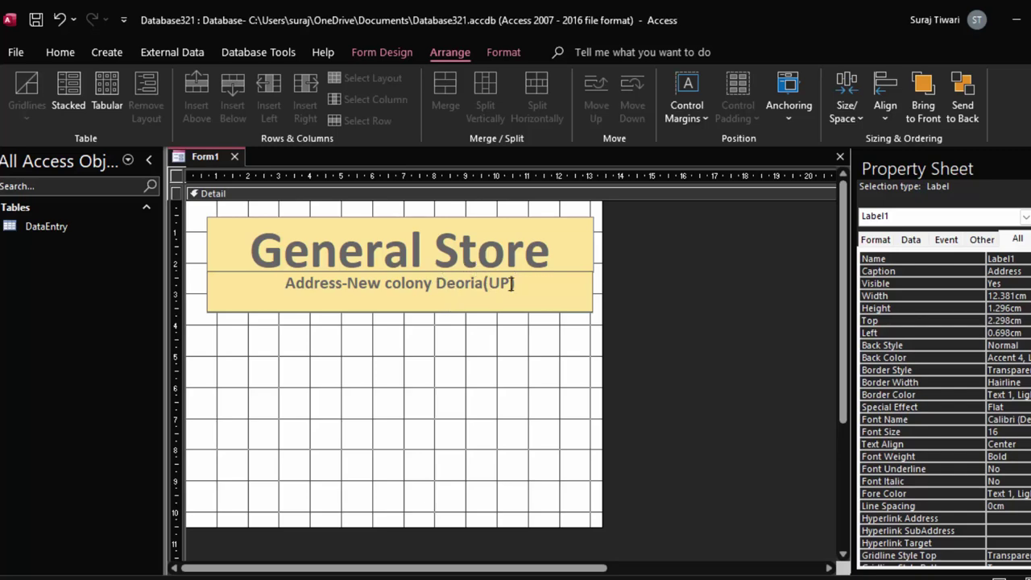
pyautogui.moveTo(517, 282); pyautogui.dragTo(288, 287)
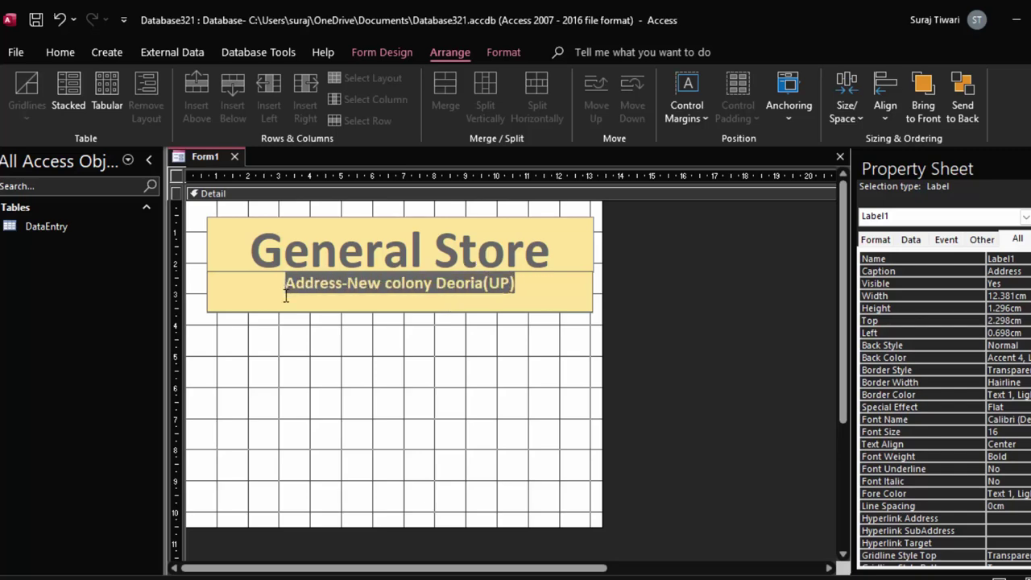
pyautogui.click(58, 52)
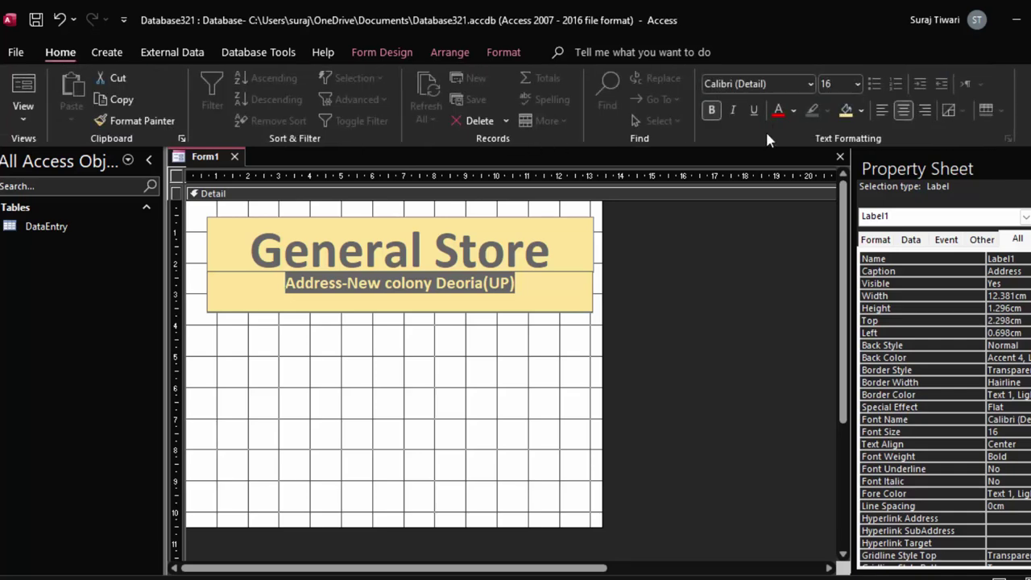
pyautogui.click(882, 111)
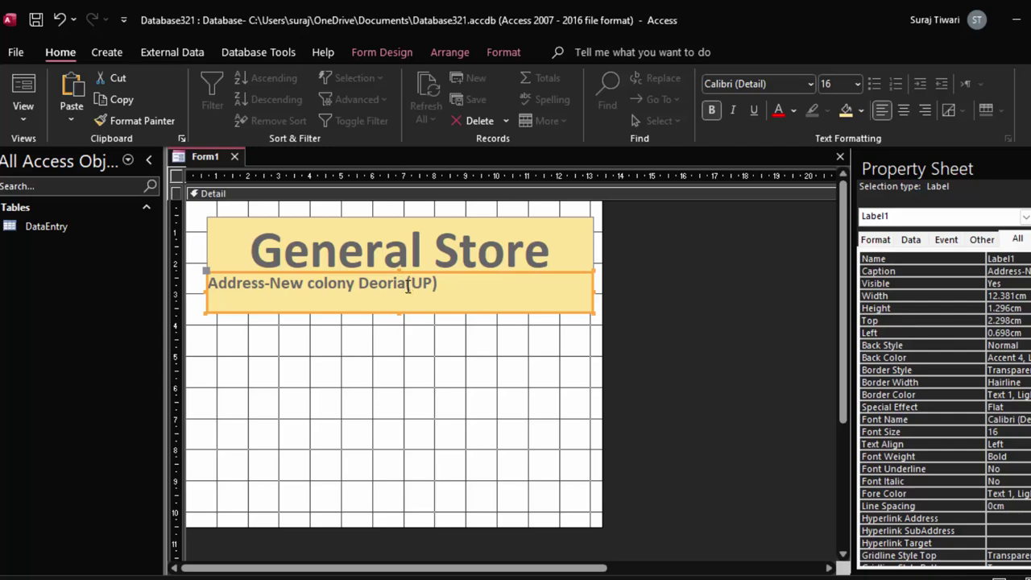
pyautogui.click(408, 287)
pyautogui.write('2')
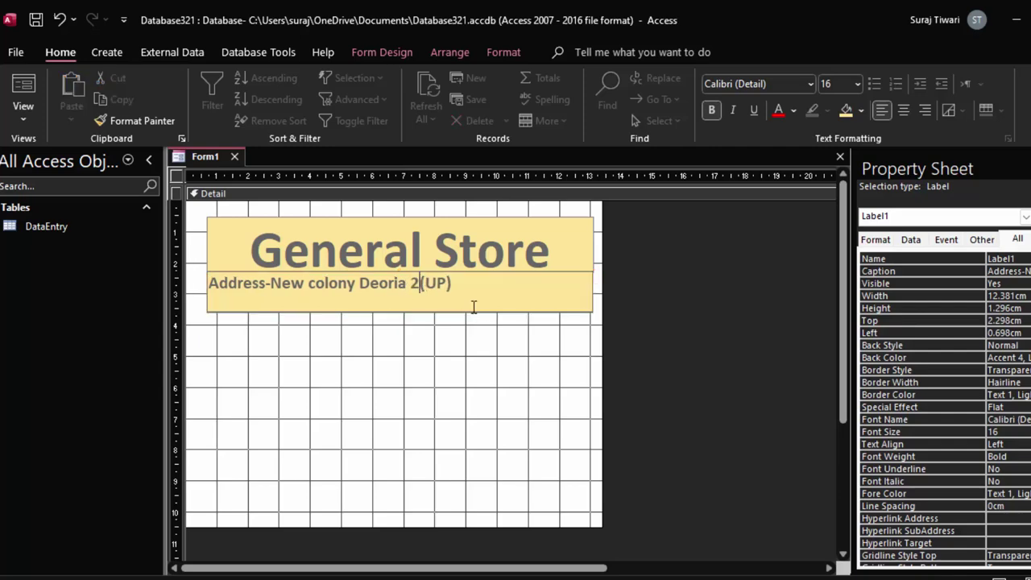
pyautogui.write('740')
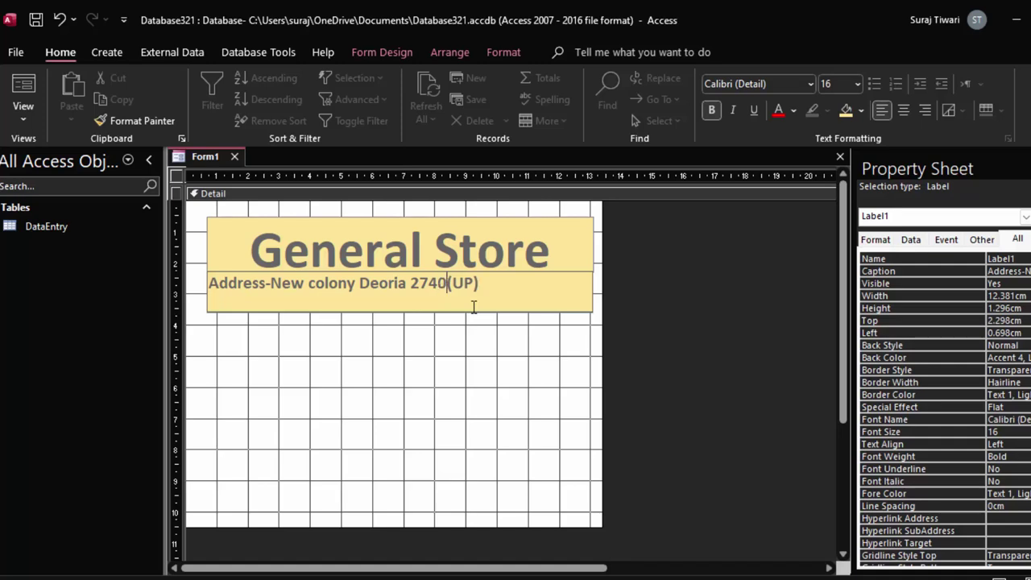
pyautogui.write('01')
pyautogui.click(390, 226)
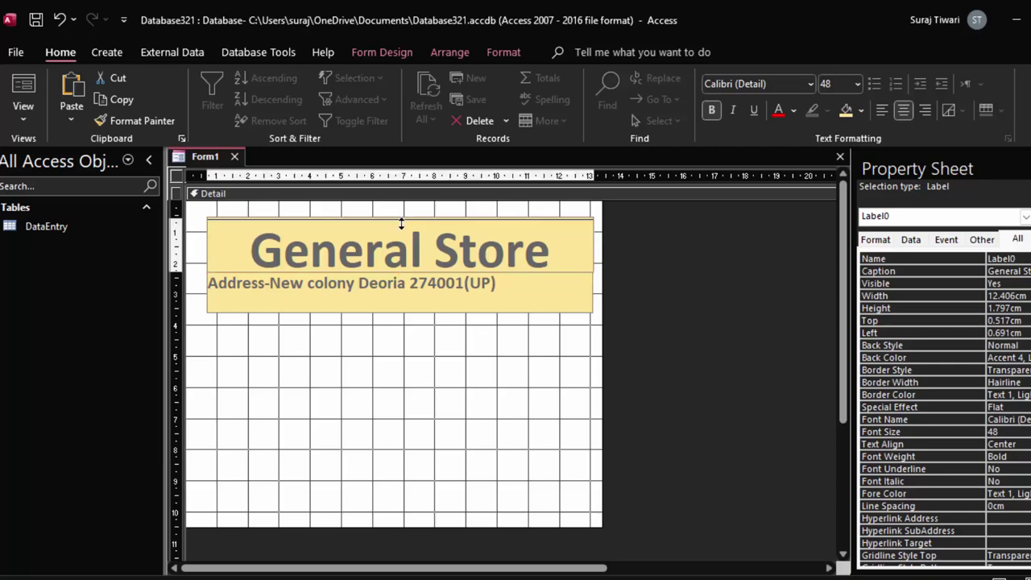
# Trim the title label's height, give the address label a white fill, and switch to Form view
pyautogui.moveTo(402, 216); pyautogui.dragTo(402, 224)
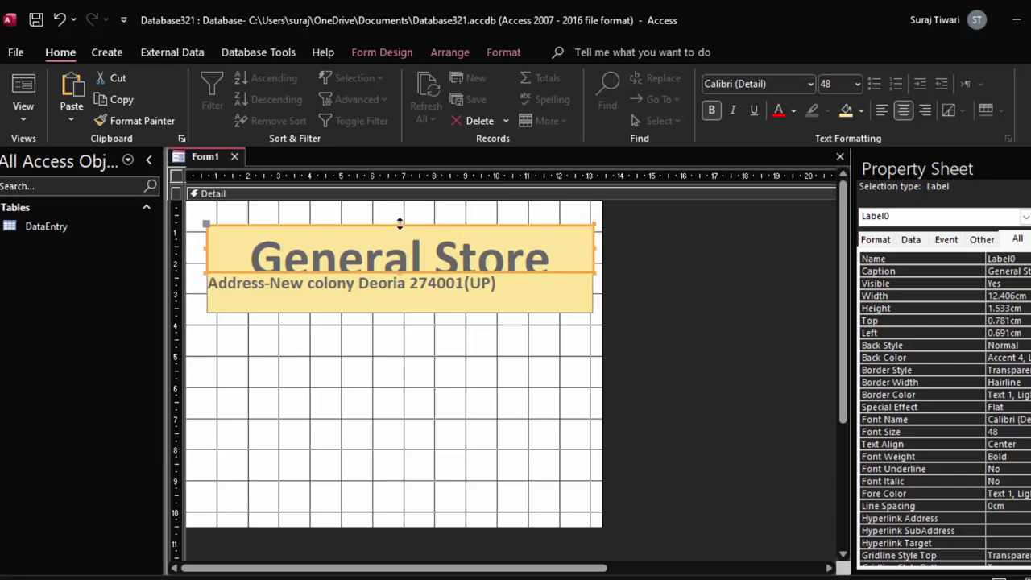
pyautogui.moveTo(399, 223); pyautogui.dragTo(401, 218)
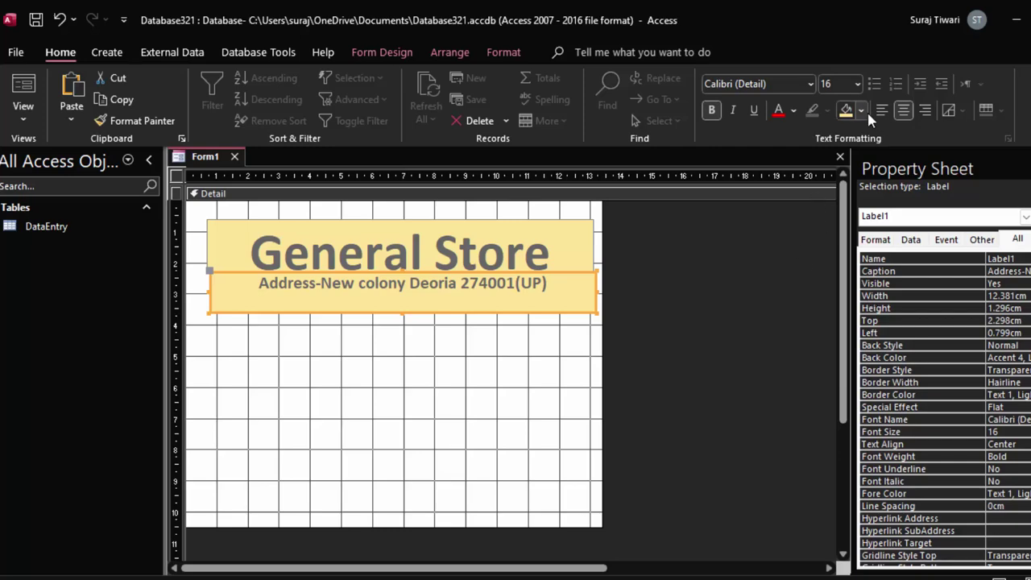
pyautogui.click(862, 111)
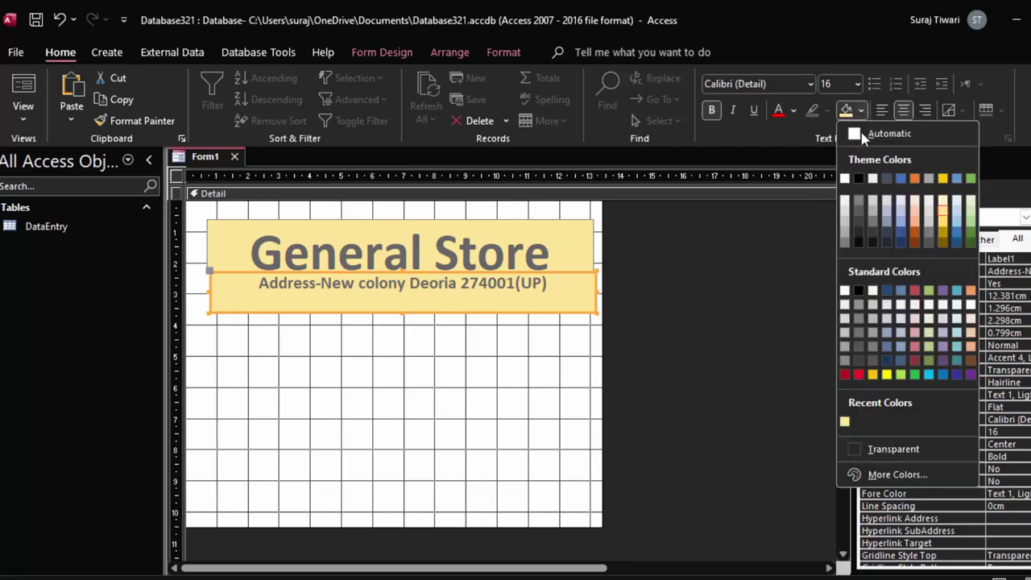
pyautogui.click(845, 180)
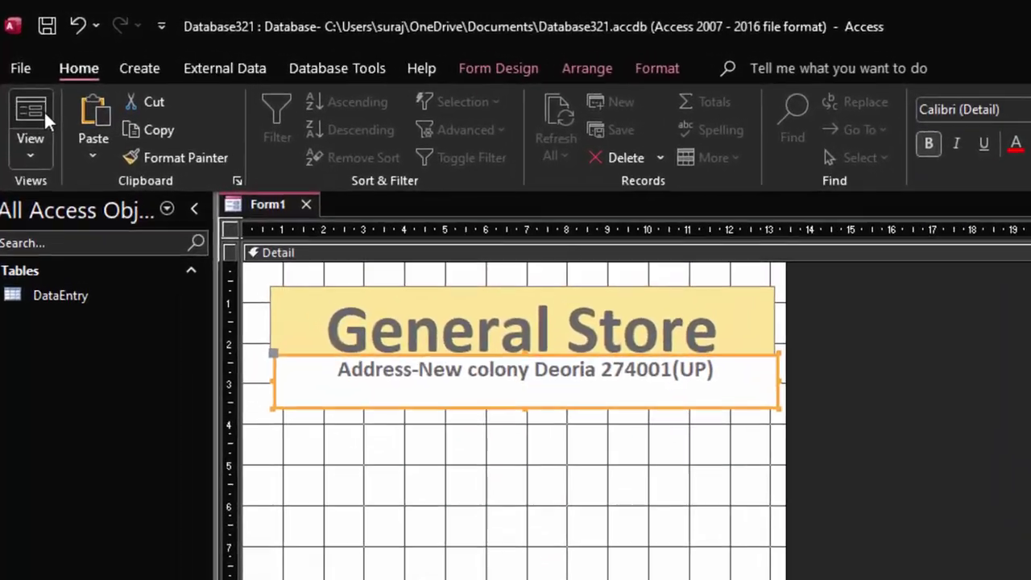
pyautogui.click(44, 111)
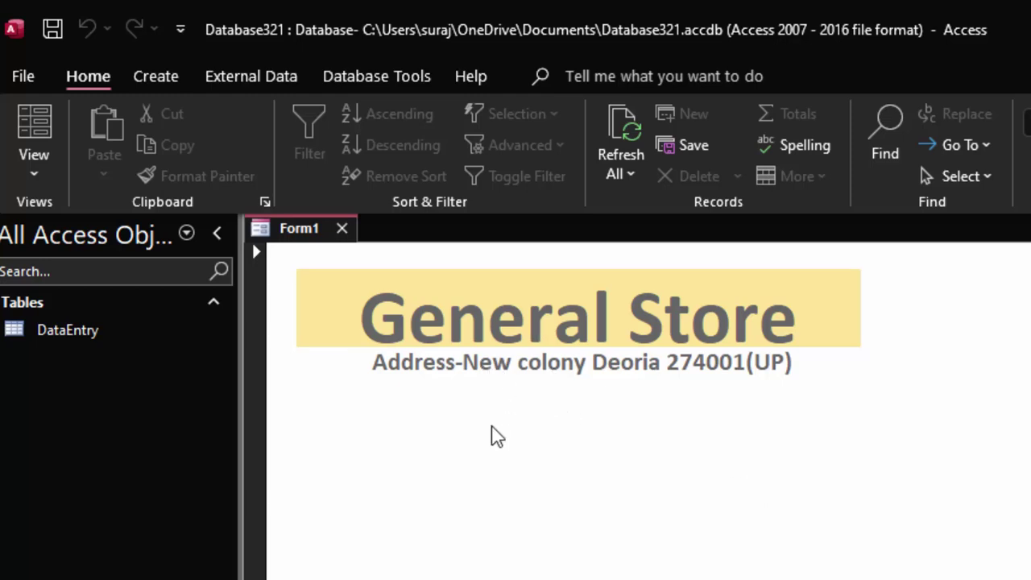
# Switch Form1 through Layout view back to Design view
pyautogui.click(27, 113)
pyautogui.click(34, 169)
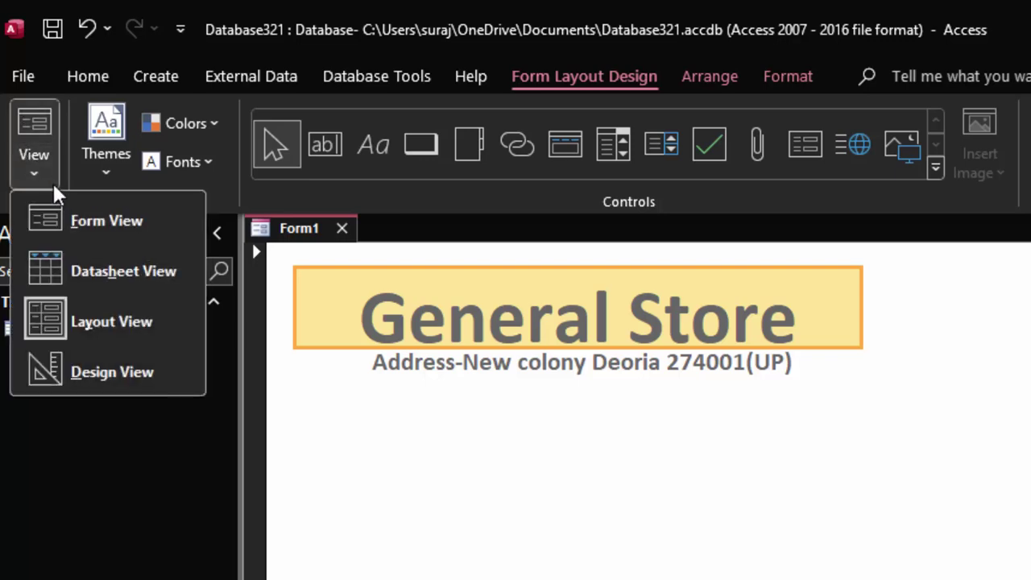
pyautogui.click(105, 376)
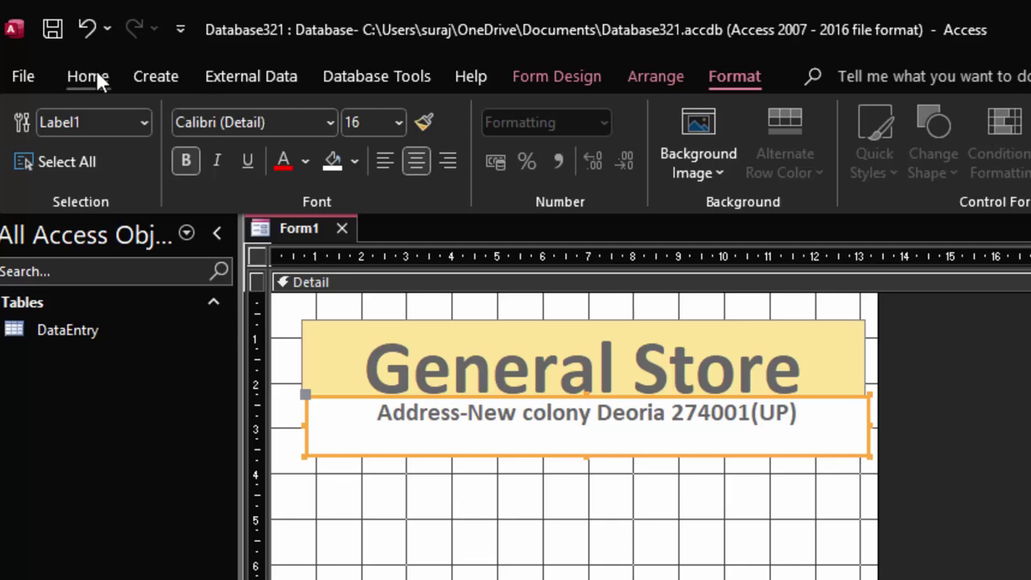
# Open the Field List showing all tables and expand the DataEntry table's fields
pyautogui.click(561, 77)
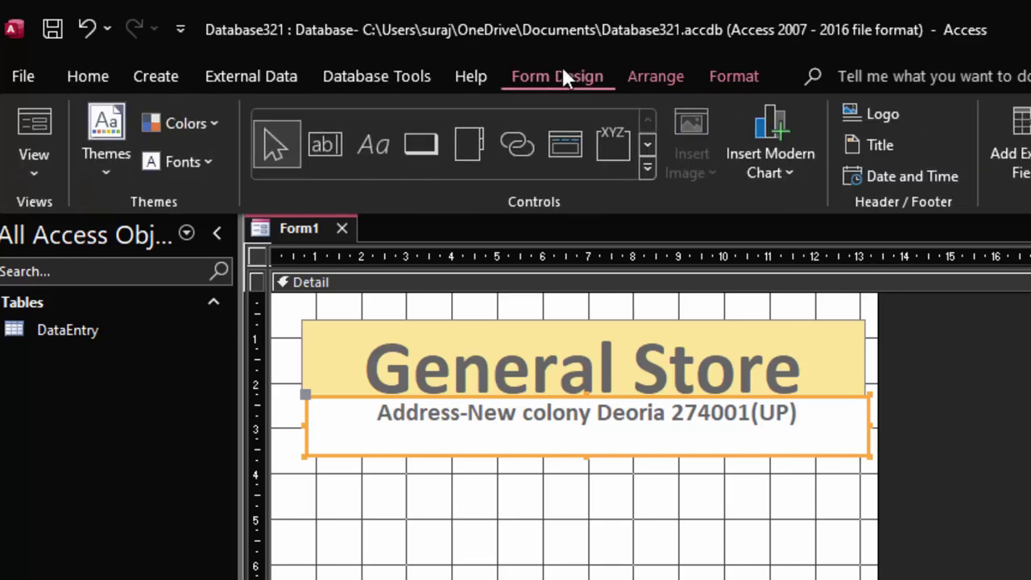
pyautogui.click(1021, 123)
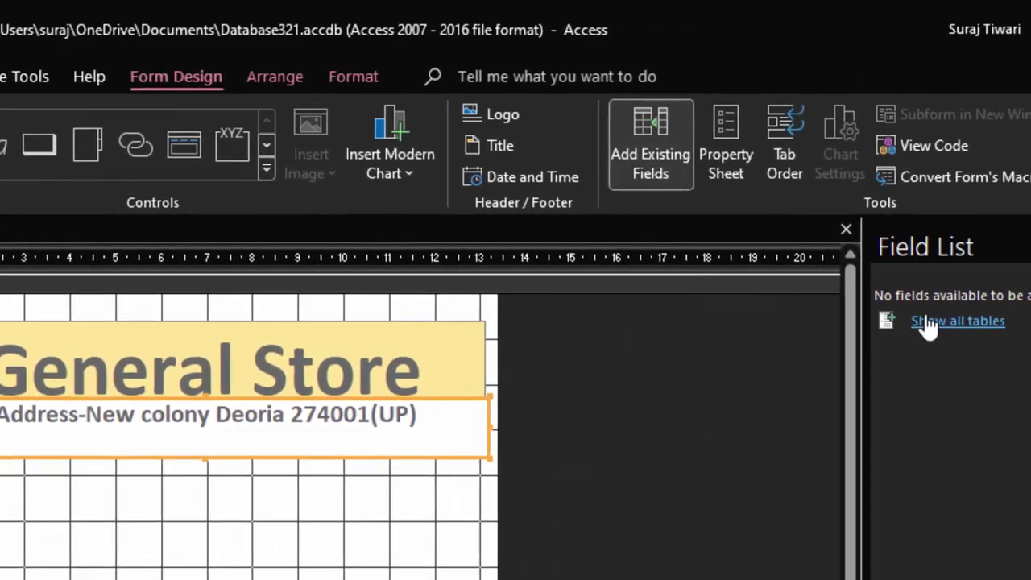
pyautogui.click(826, 322)
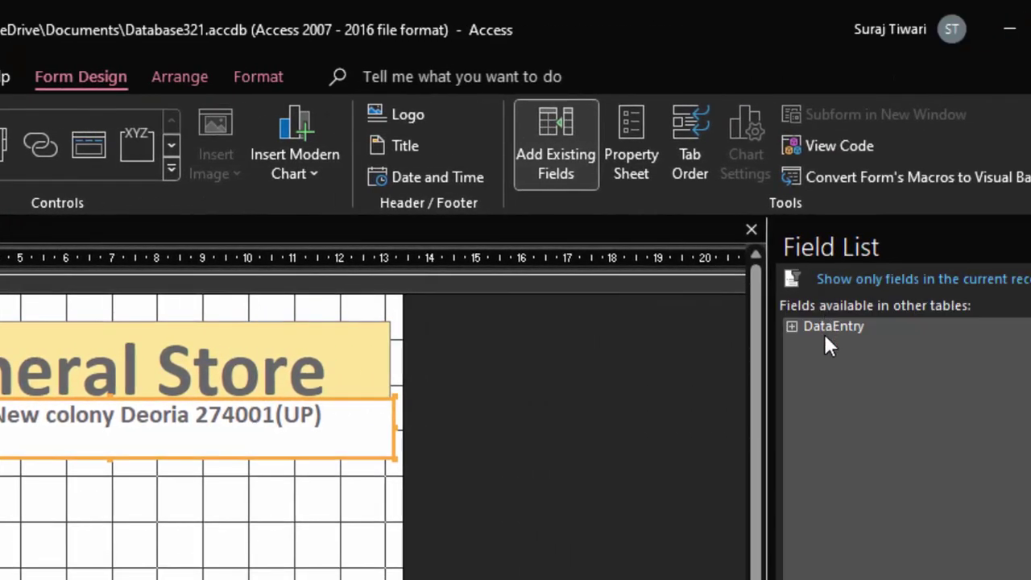
pyautogui.doubleClick(824, 329)
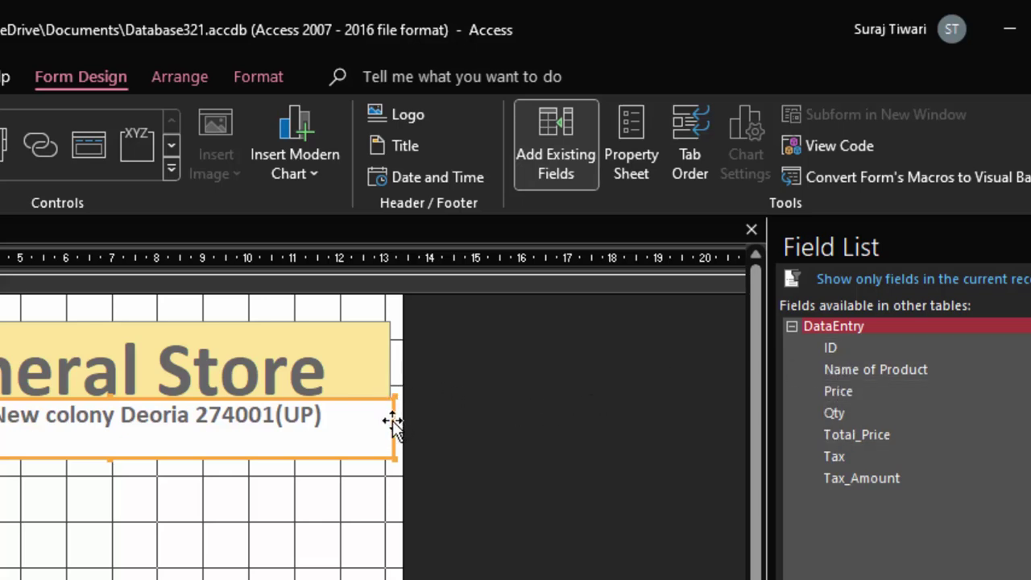
pyautogui.click(388, 424)
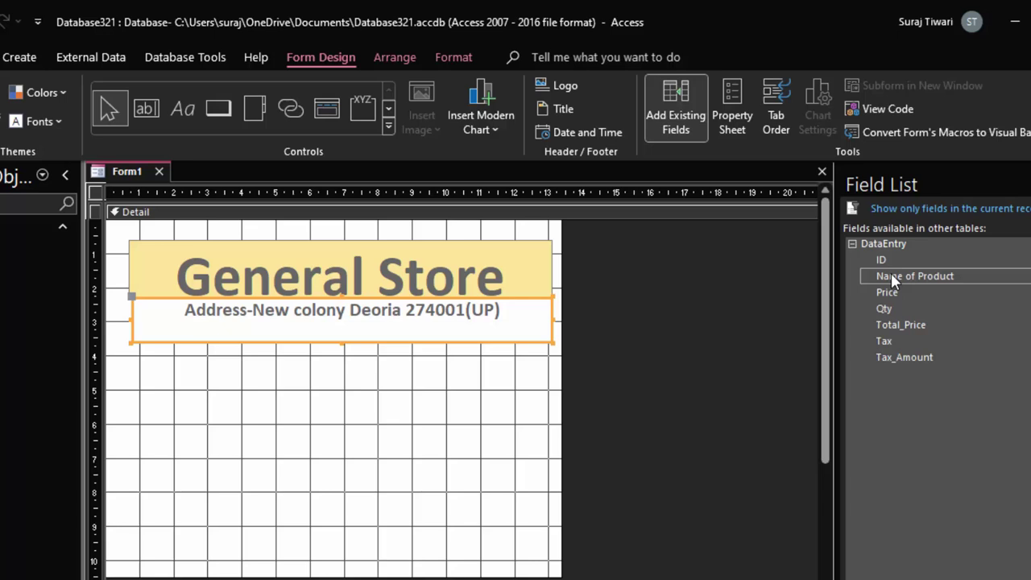
# Stack Name of Product, Price, Qty, Total_Price, Tax and Tax_Amount on the form and enlarge Detail
pyautogui.moveTo(886, 276)
pyautogui.mouseDown()
pyautogui.moveTo(568, 374)
pyautogui.moveTo(320, 391)
pyautogui.moveTo(364, 372)
pyautogui.mouseUp()
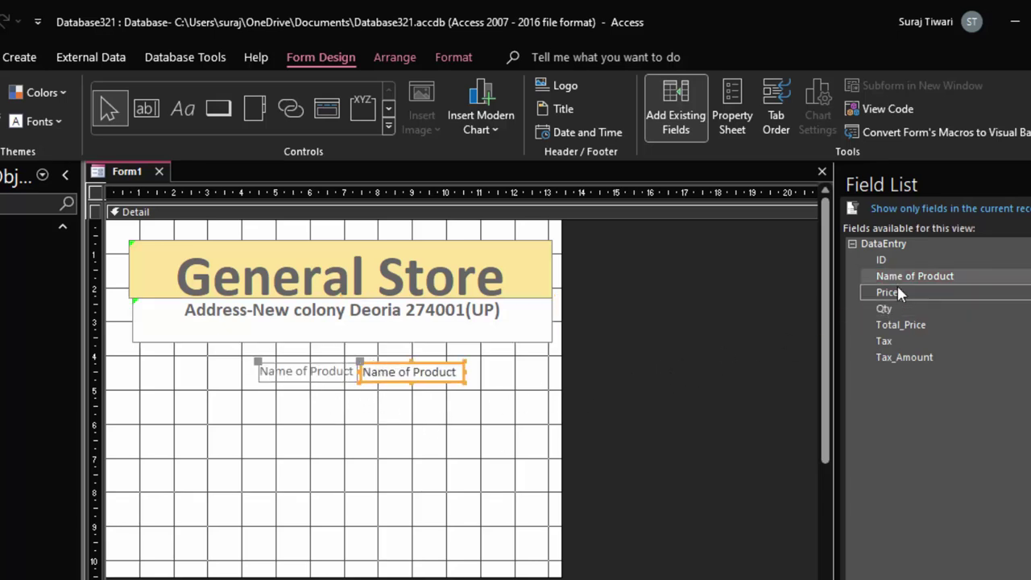
pyautogui.moveTo(893, 292)
pyautogui.mouseDown()
pyautogui.moveTo(388, 419)
pyautogui.moveTo(364, 404)
pyautogui.mouseUp()
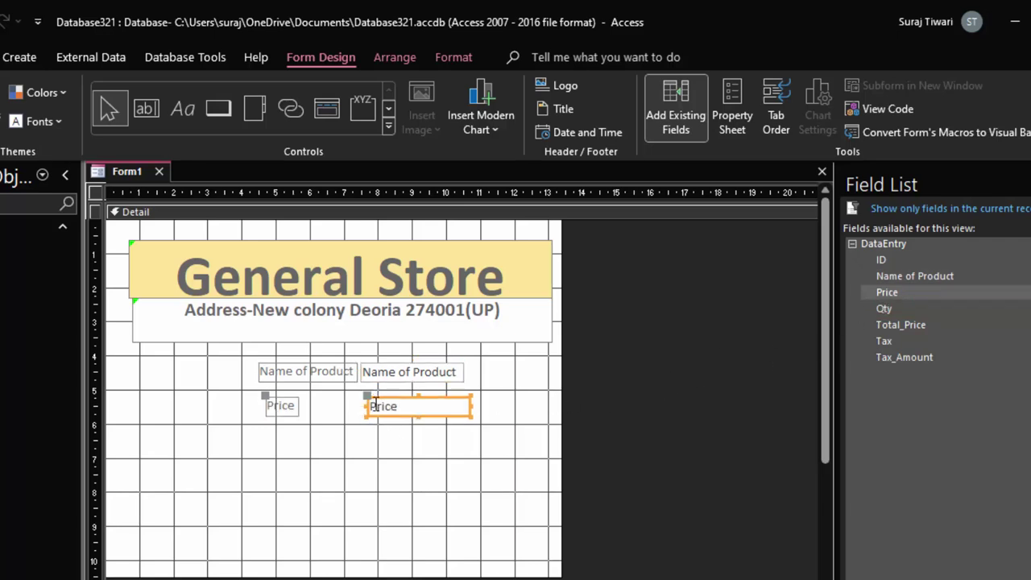
pyautogui.moveTo(900, 307); pyautogui.dragTo(378, 439)
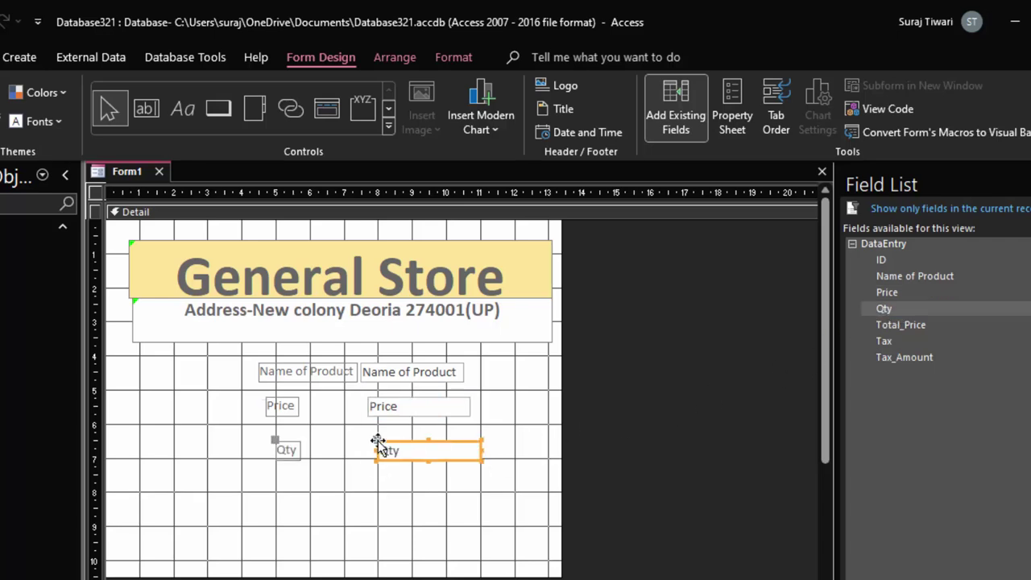
pyautogui.moveTo(897, 324)
pyautogui.mouseDown()
pyautogui.moveTo(649, 432)
pyautogui.moveTo(385, 483)
pyautogui.mouseUp()
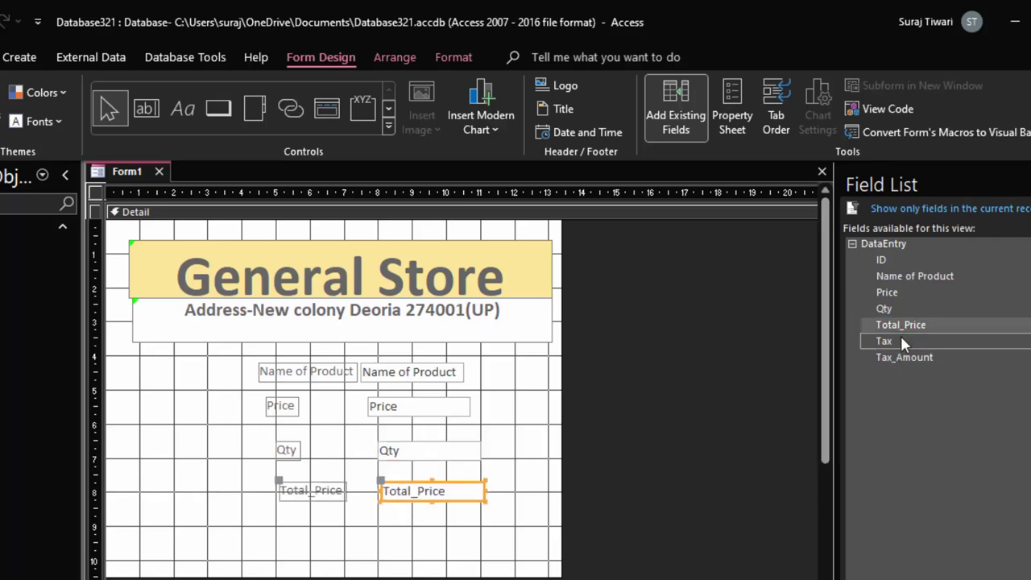
pyautogui.moveTo(899, 339)
pyautogui.mouseDown()
pyautogui.moveTo(683, 444)
pyautogui.moveTo(385, 520)
pyautogui.mouseUp()
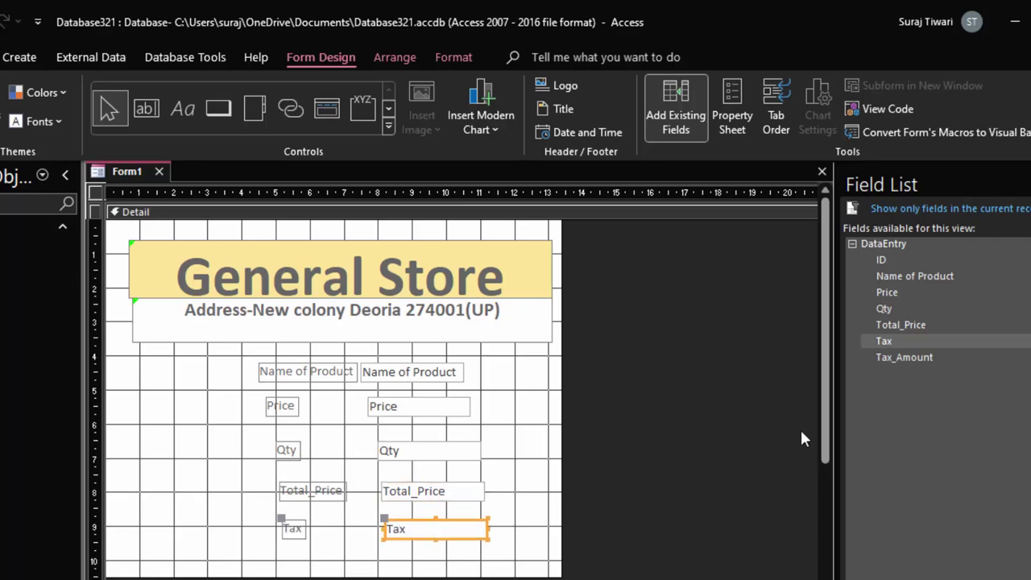
pyautogui.moveTo(904, 357)
pyautogui.mouseDown()
pyautogui.moveTo(602, 517)
pyautogui.moveTo(395, 556)
pyautogui.mouseUp()
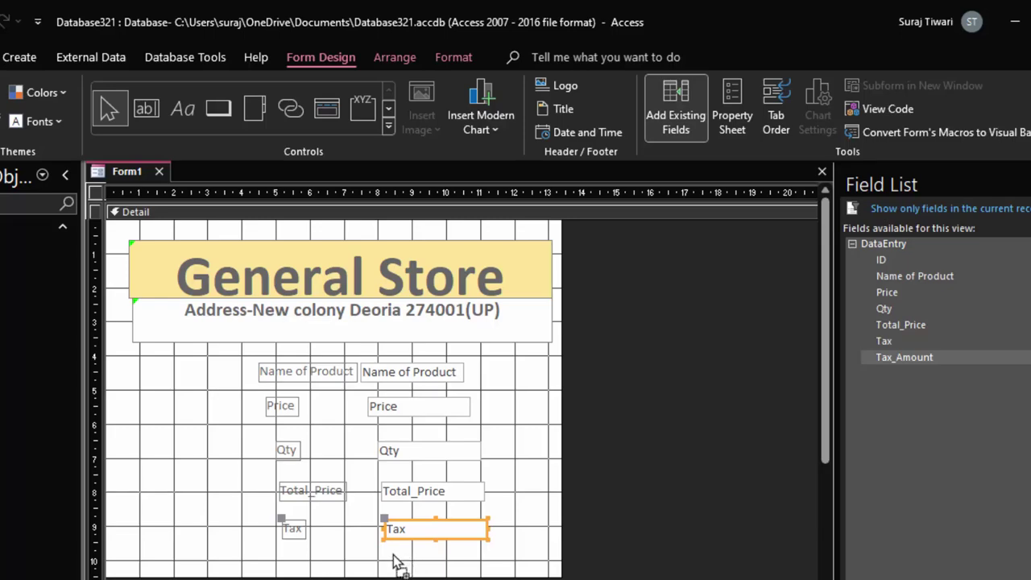
pyautogui.moveTo(395, 563); pyautogui.dragTo(395, 564)
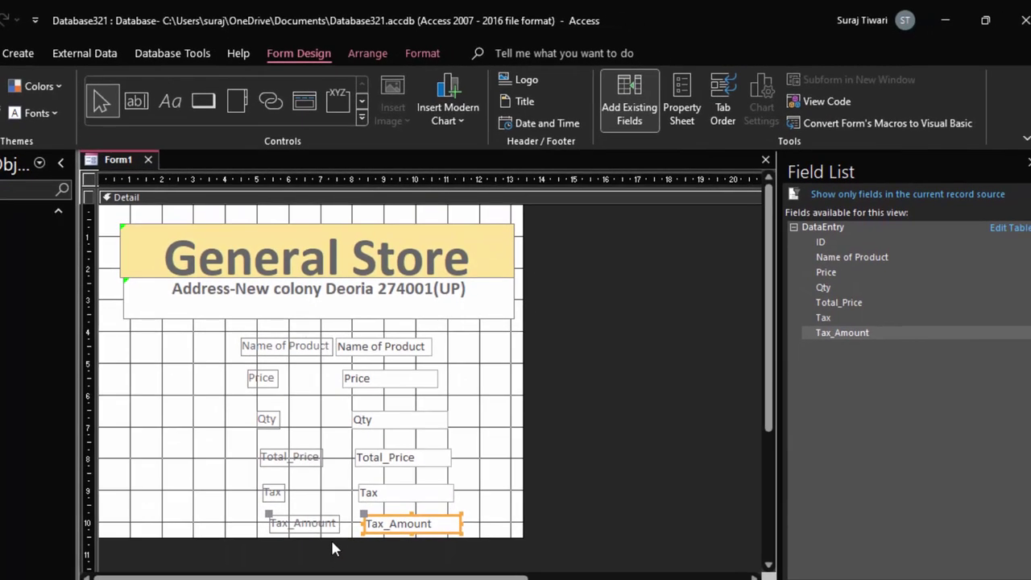
pyautogui.moveTo(337, 544); pyautogui.dragTo(354, 568)
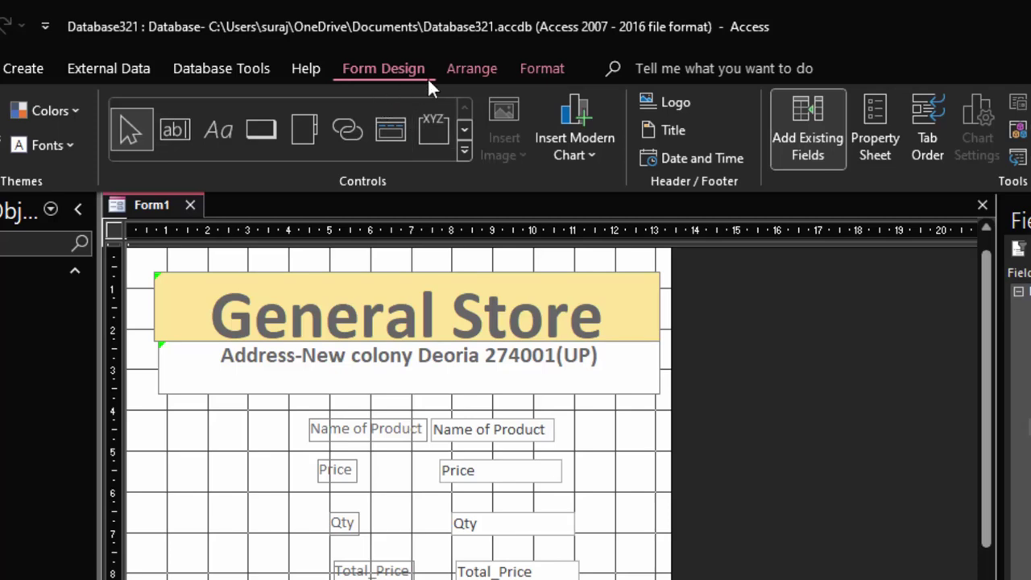
# Insert the current date and time, placing both boxes below the address line with a narrower date box
pyautogui.click(683, 161)
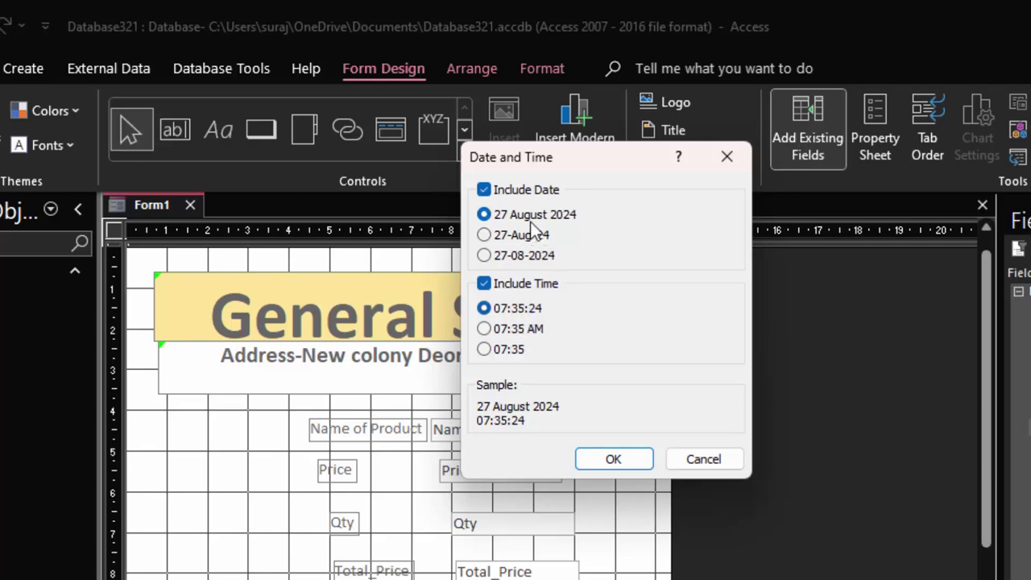
pyautogui.click(613, 459)
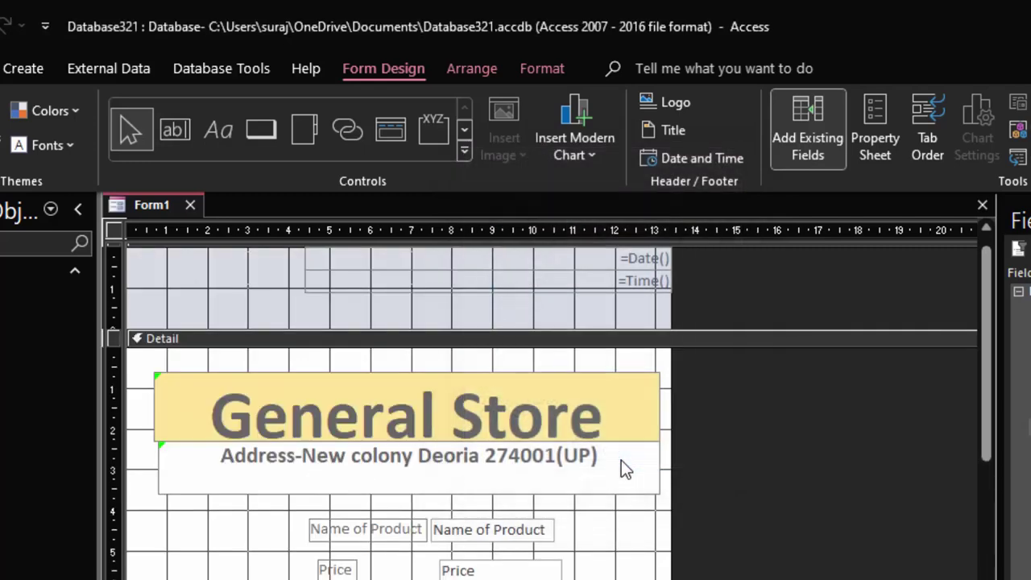
pyautogui.moveTo(615, 286)
pyautogui.mouseDown()
pyautogui.moveTo(594, 392)
pyautogui.moveTo(608, 479)
pyautogui.mouseUp()
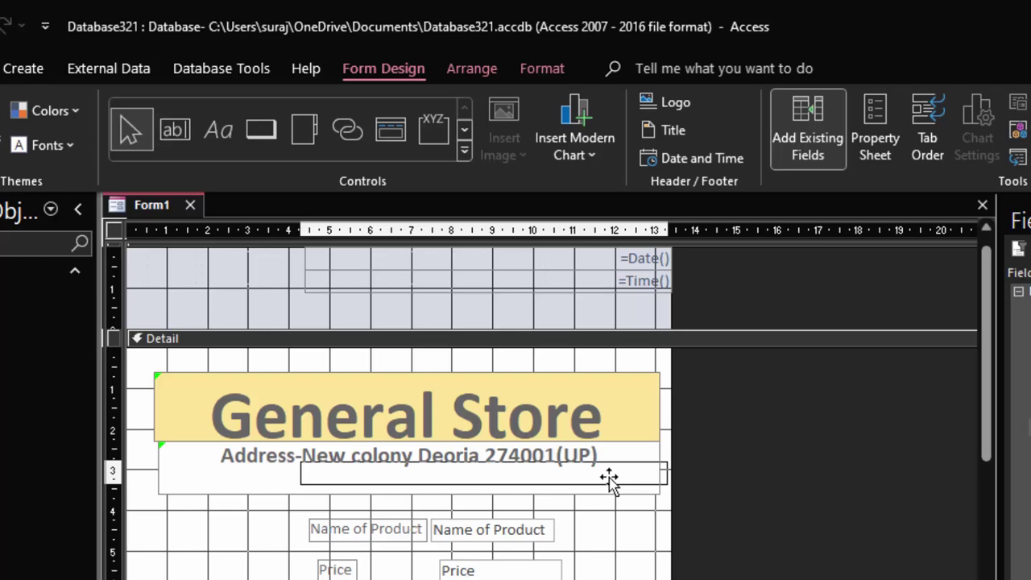
pyautogui.moveTo(608, 478); pyautogui.dragTo(602, 484)
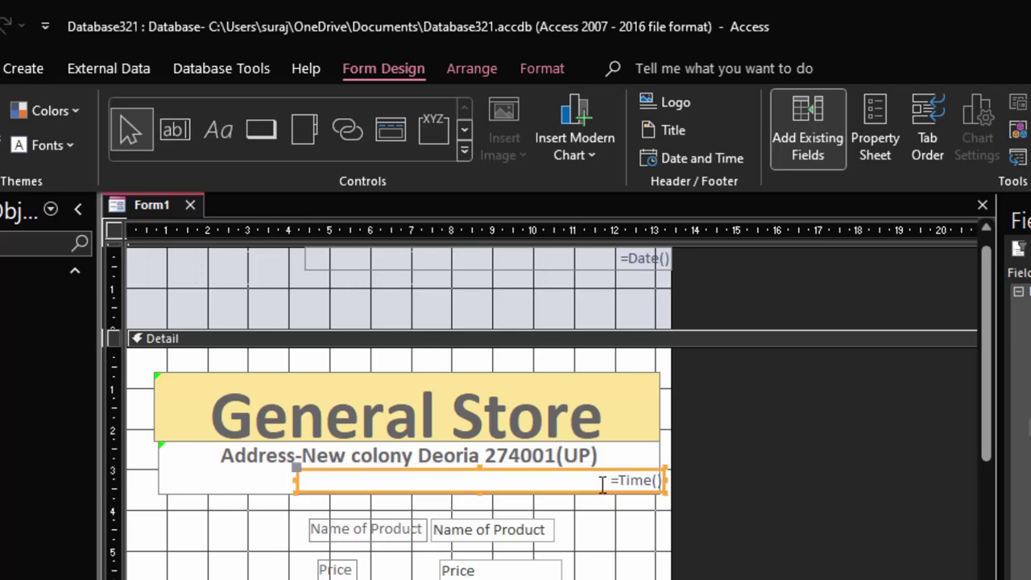
pyautogui.moveTo(657, 266)
pyautogui.mouseDown()
pyautogui.moveTo(271, 500)
pyautogui.moveTo(287, 478)
pyautogui.moveTo(306, 520)
pyautogui.moveTo(325, 488)
pyautogui.mouseUp()
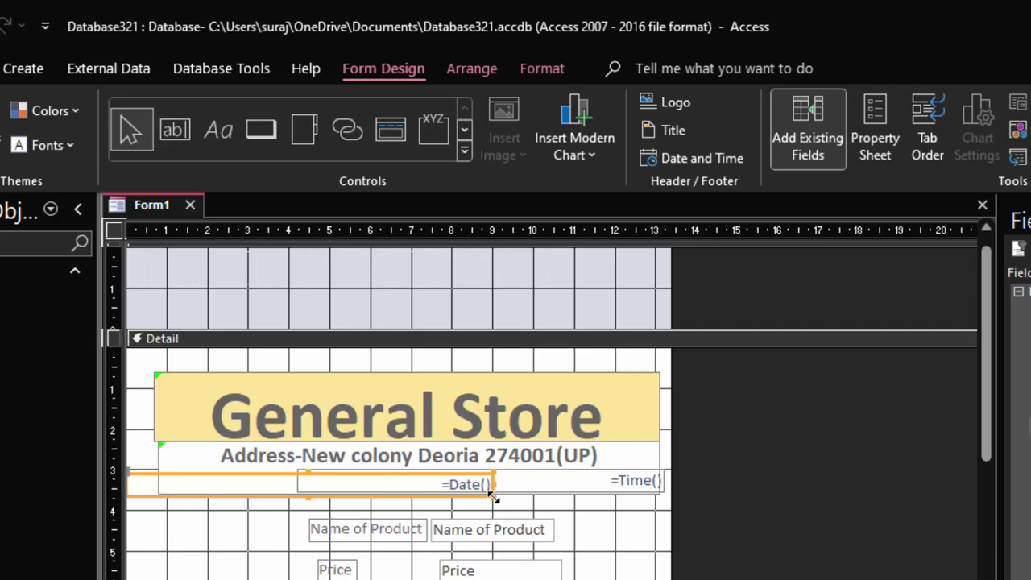
pyautogui.moveTo(492, 498); pyautogui.dragTo(344, 499)
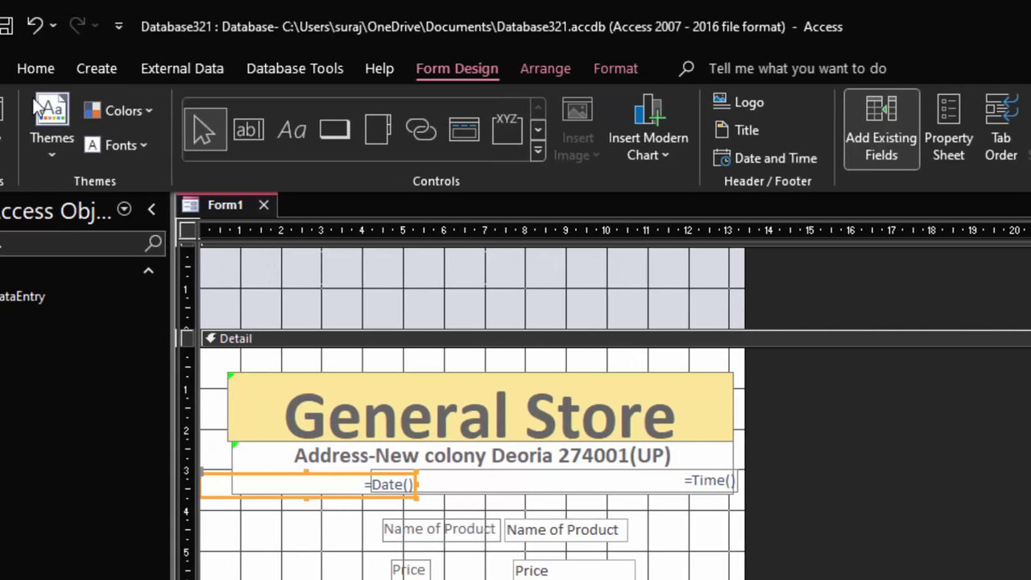
# Check the form in Form View, then return to Design View
pyautogui.click(46, 119)
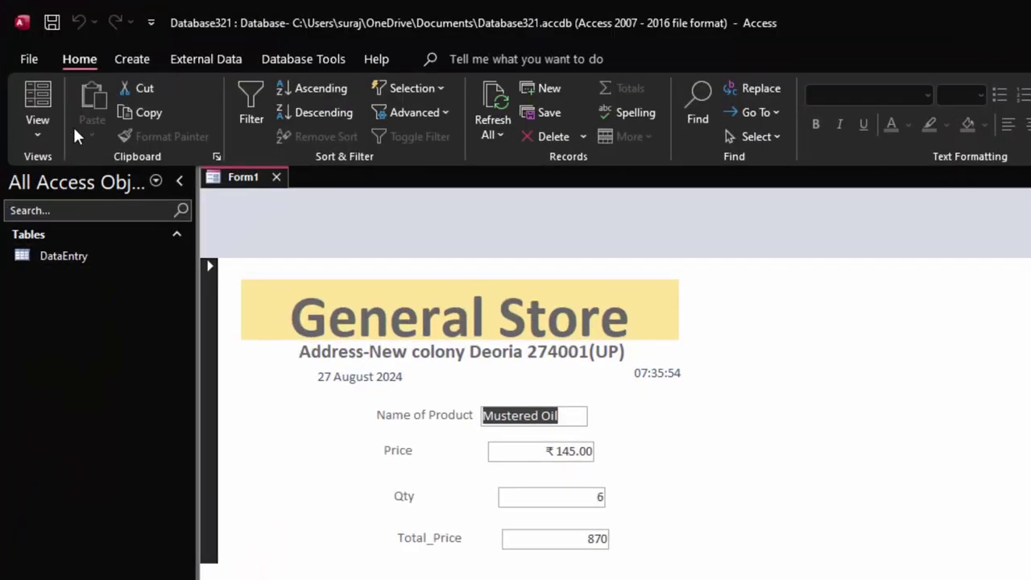
pyautogui.click(35, 135)
pyautogui.click(122, 287)
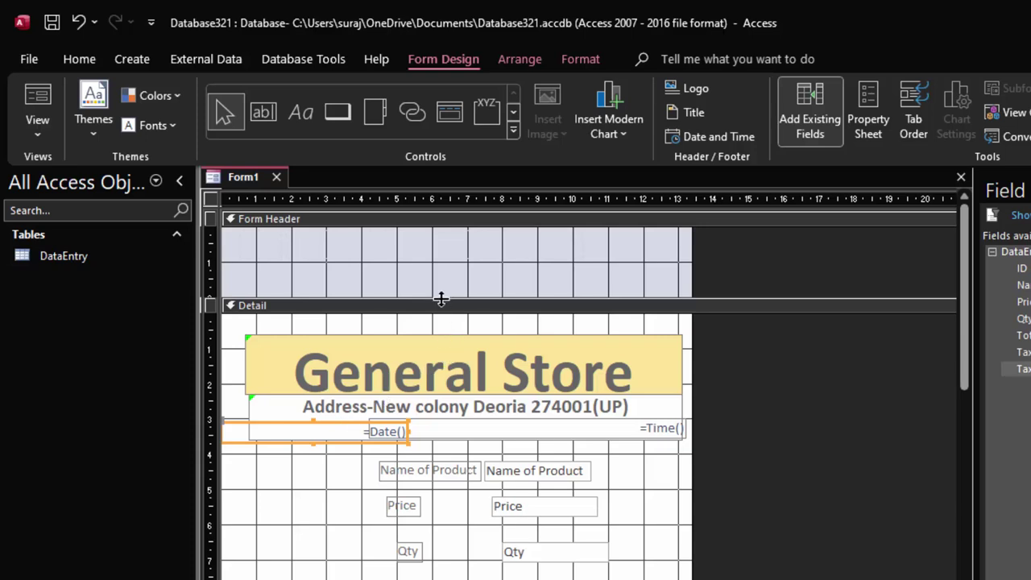
# Shorten the header, widen the form, and narrow and reposition the time and date boxes
pyautogui.moveTo(441, 298); pyautogui.dragTo(464, 228)
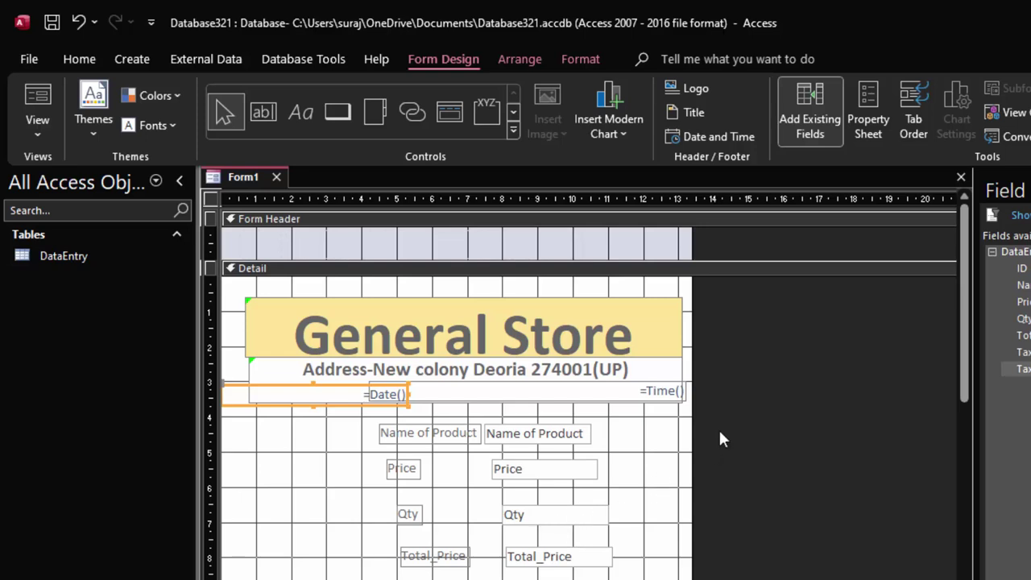
pyautogui.moveTo(693, 446); pyautogui.dragTo(775, 527)
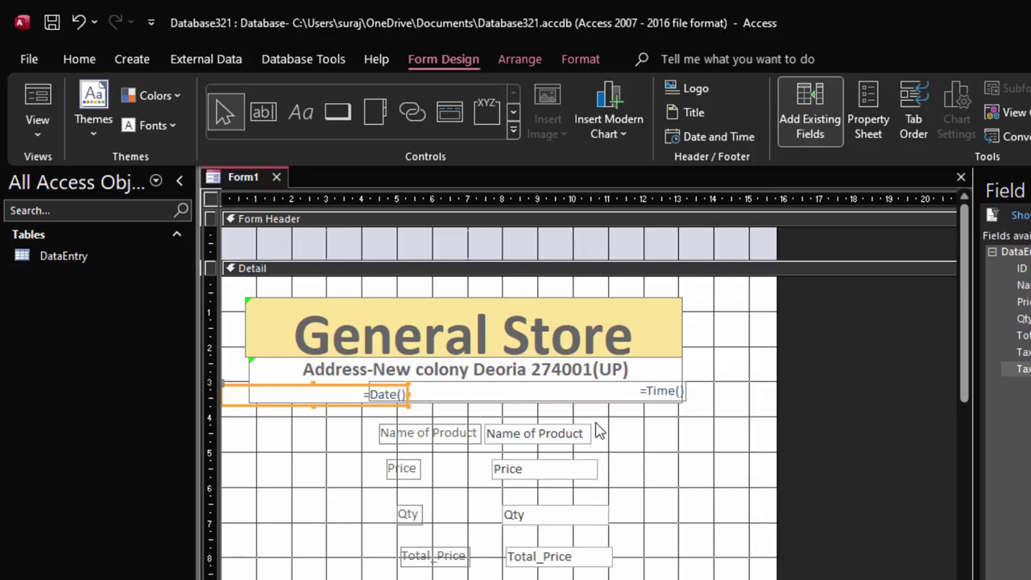
pyautogui.click(622, 399)
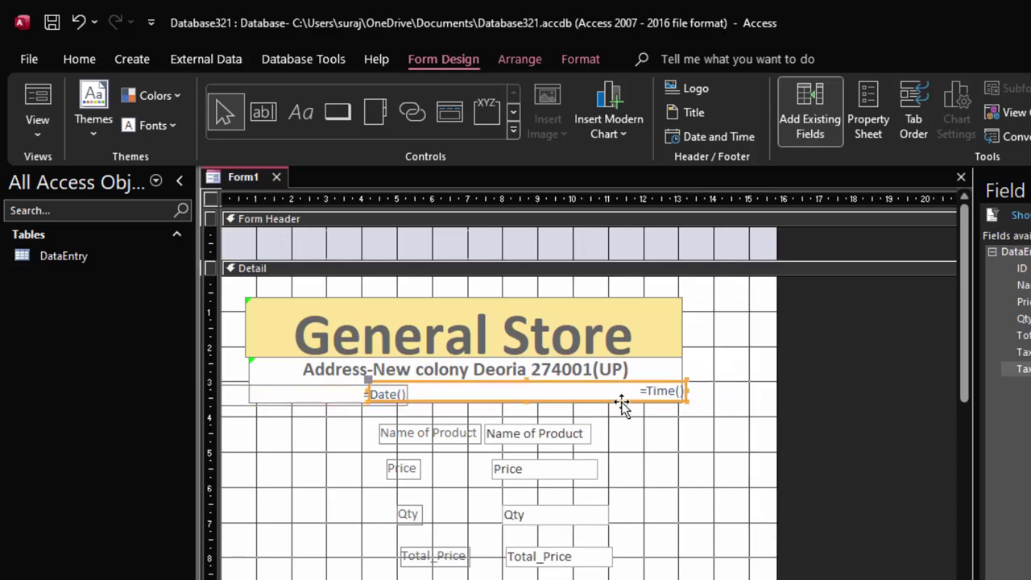
pyautogui.moveTo(371, 391); pyautogui.dragTo(514, 406)
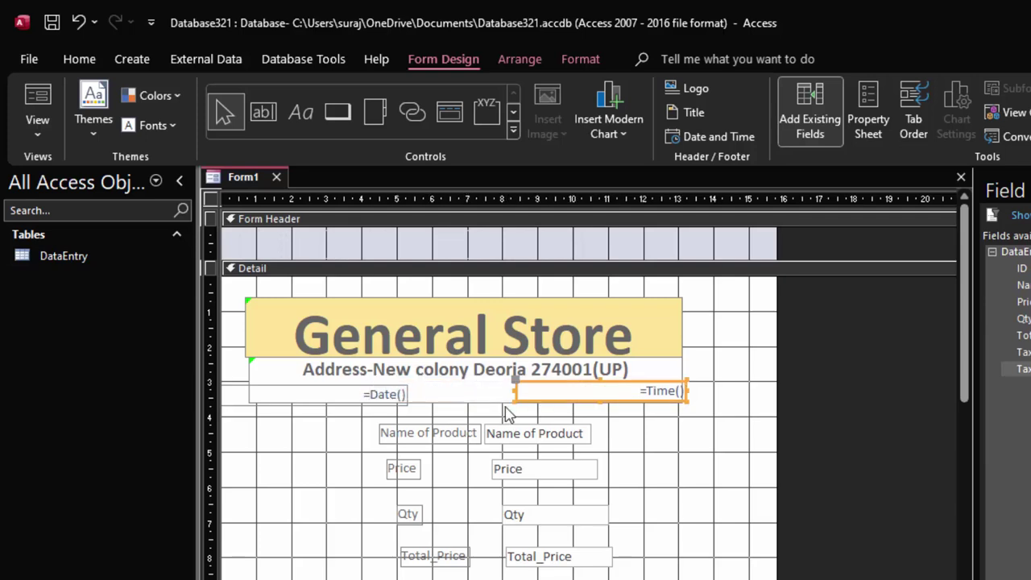
pyautogui.click(280, 390)
pyautogui.click(296, 402)
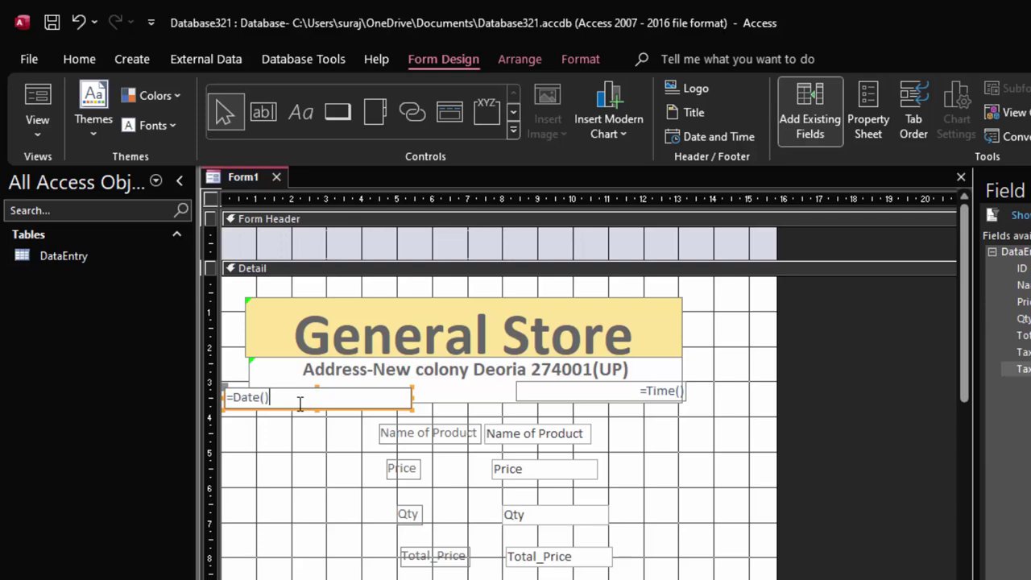
pyautogui.click(290, 432)
pyautogui.moveTo(313, 401); pyautogui.dragTo(321, 383)
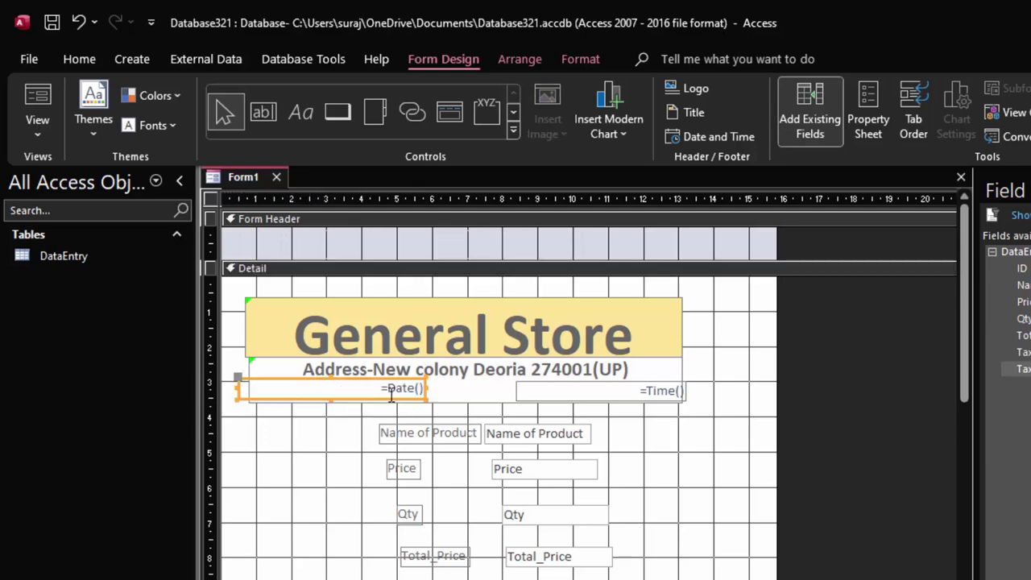
pyautogui.moveTo(425, 388); pyautogui.dragTo(366, 391)
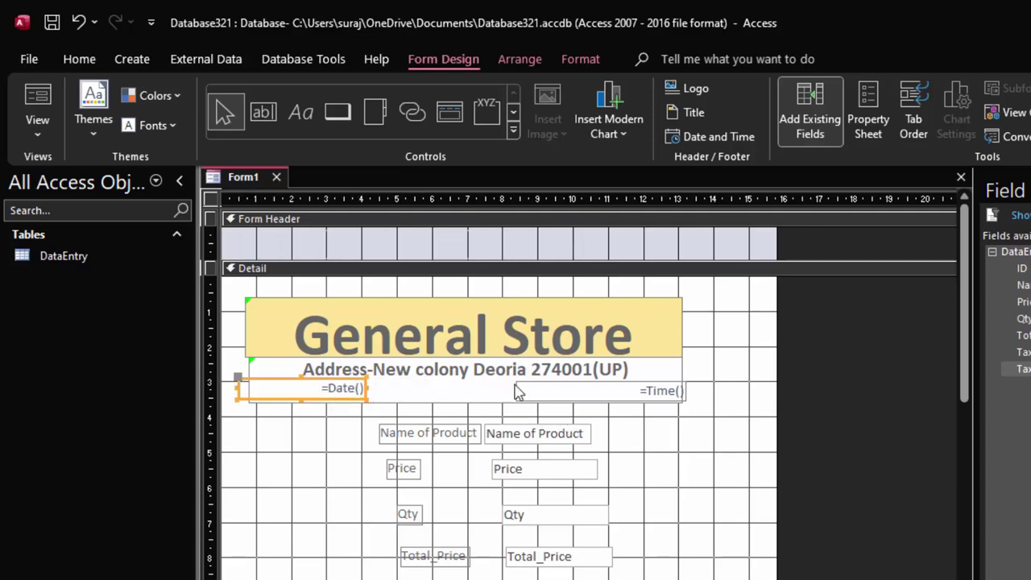
# Preview the layout in Form View, then return to Design View
pyautogui.click(29, 97)
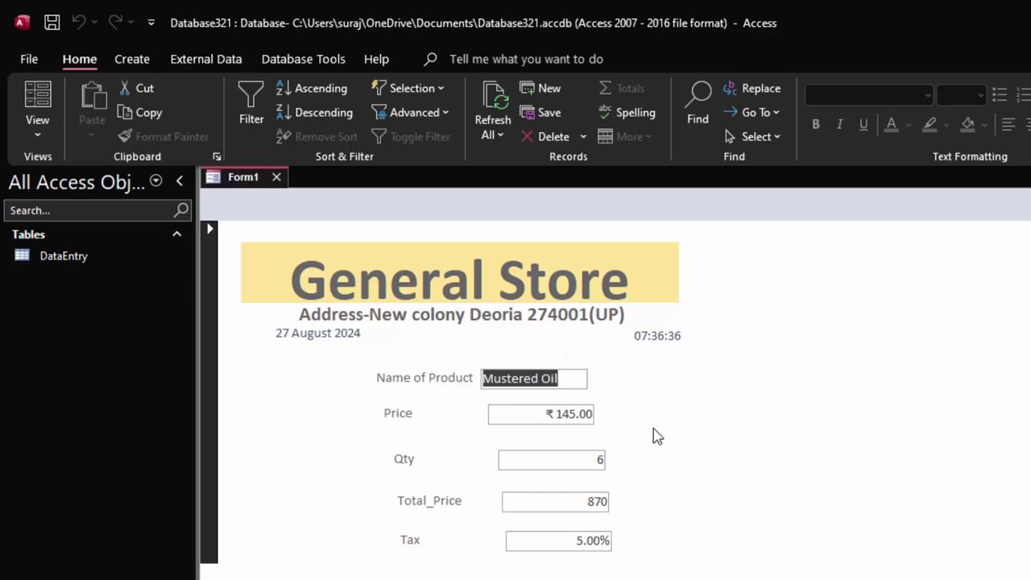
pyautogui.click(42, 139)
pyautogui.click(95, 280)
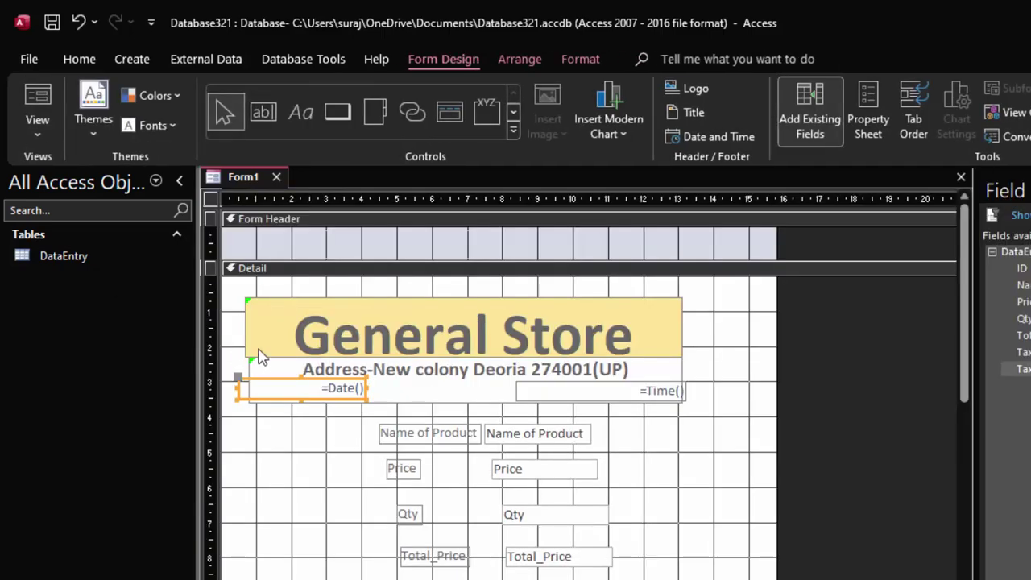
pyautogui.scroll(-1, 599, 486)
pyautogui.scroll(-3, 602, 499)
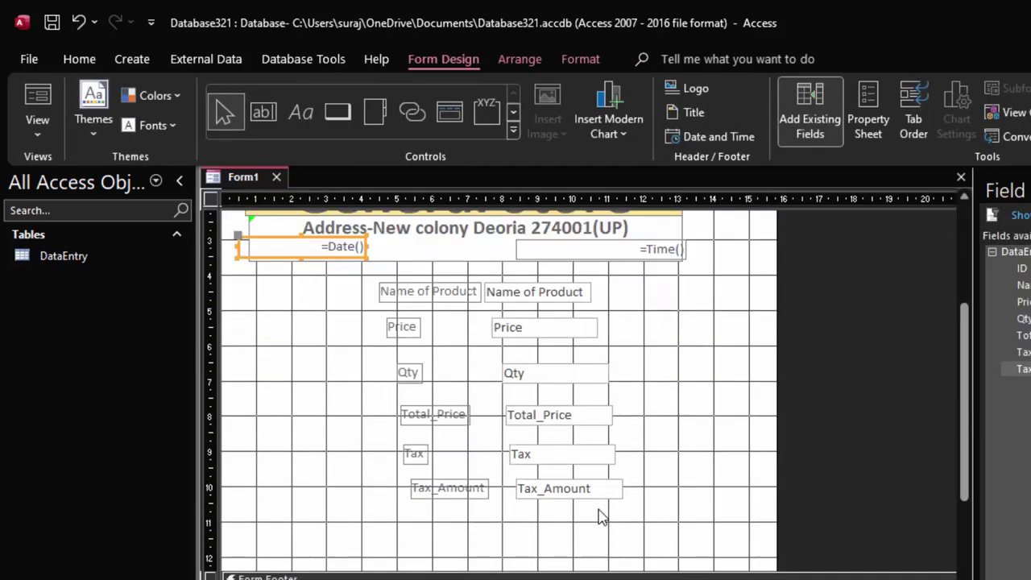
# Left-align the column of field labels and right-align the column of value boxes
pyautogui.moveTo(588, 522); pyautogui.dragTo(396, 285)
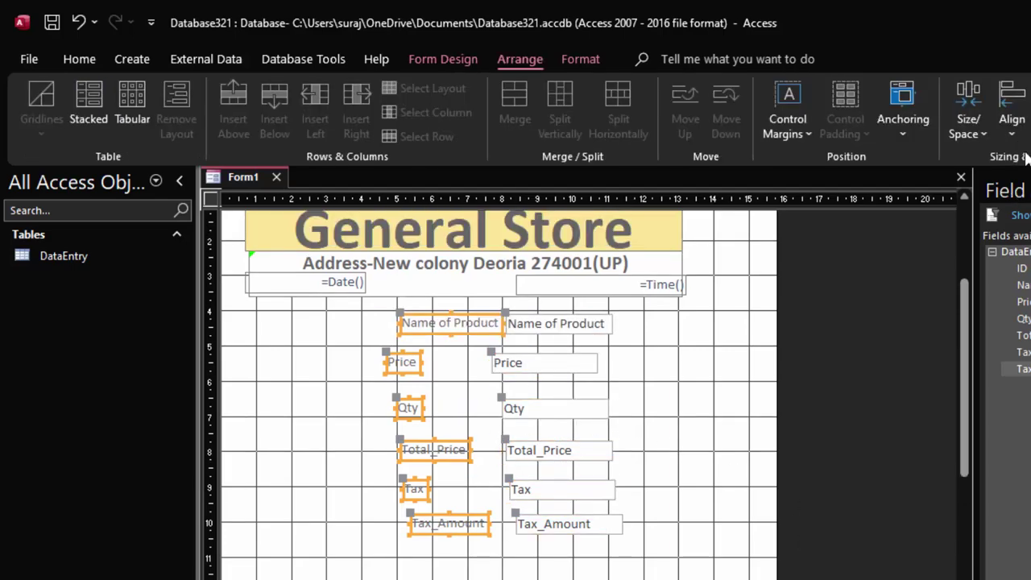
pyautogui.click(1003, 109)
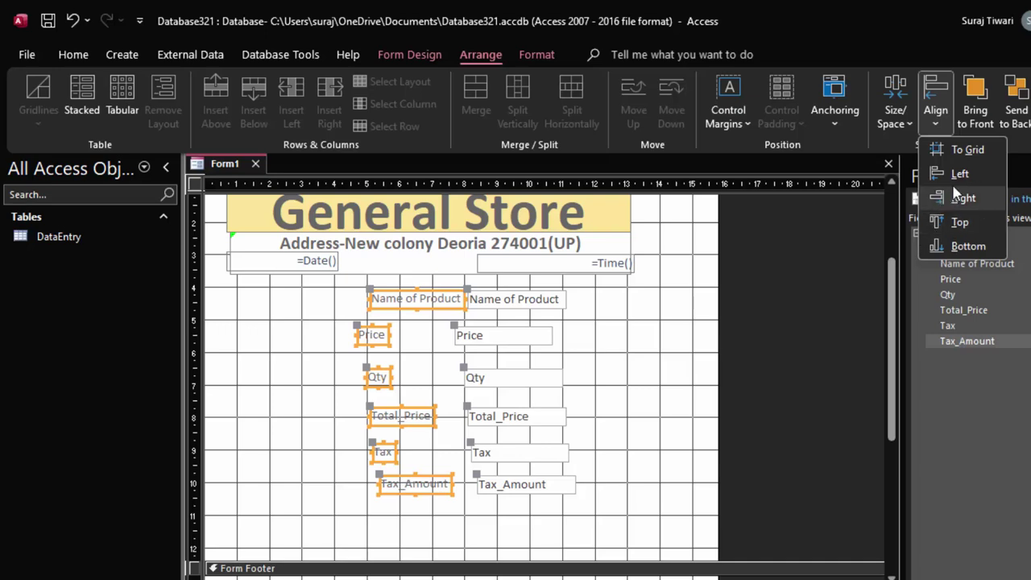
pyautogui.click(953, 174)
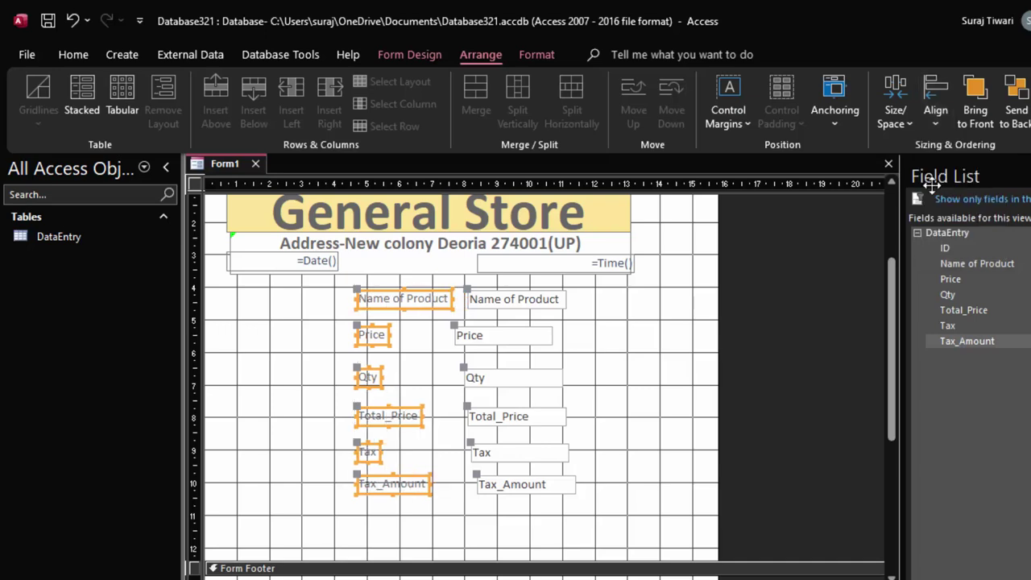
pyautogui.moveTo(559, 517)
pyautogui.mouseDown()
pyautogui.moveTo(518, 348)
pyautogui.moveTo(493, 350)
pyautogui.mouseUp()
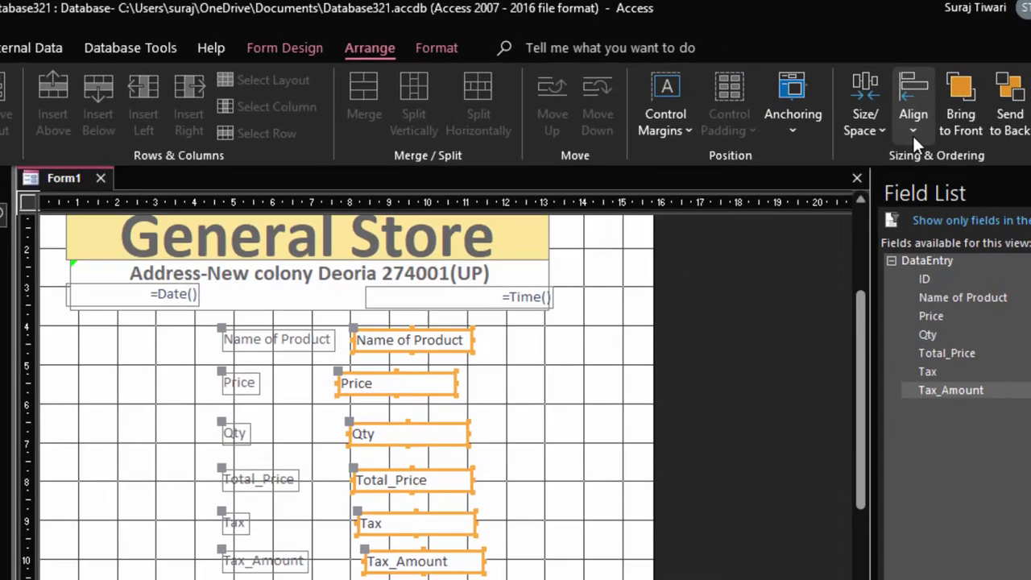
pyautogui.click(935, 112)
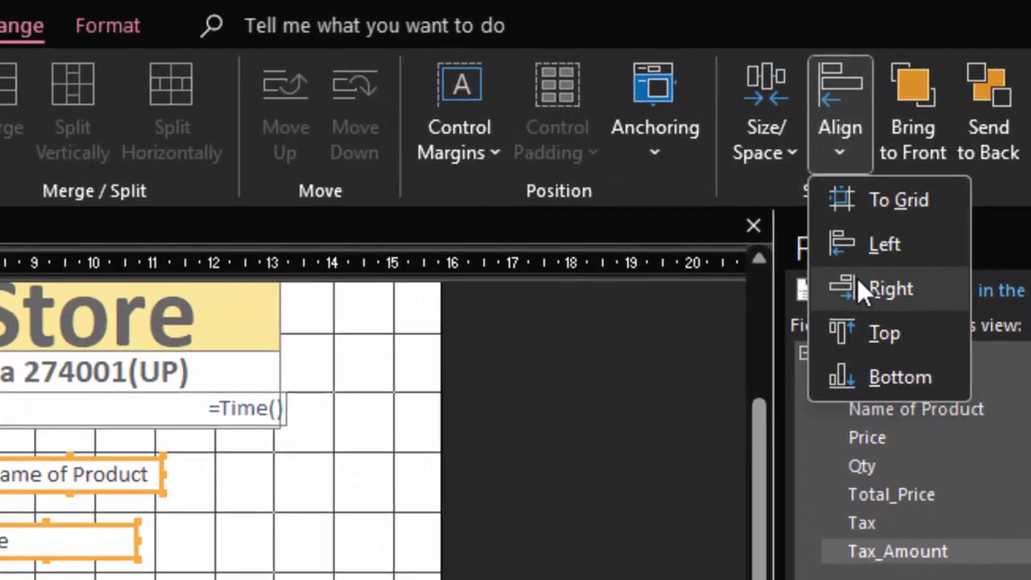
pyautogui.click(857, 277)
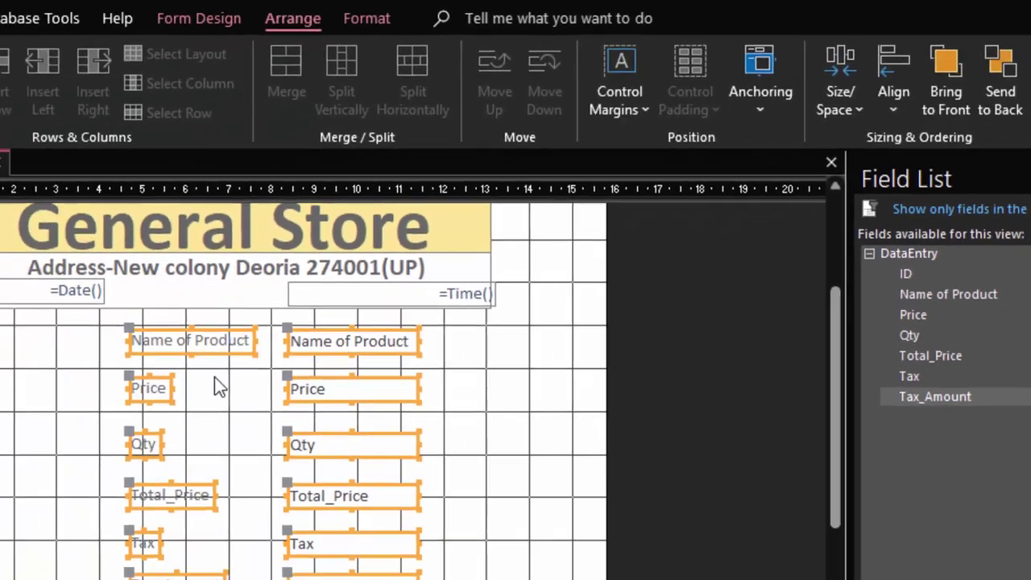
# Move both columns into place under the header and decrease their vertical spacing
pyautogui.click(246, 451)
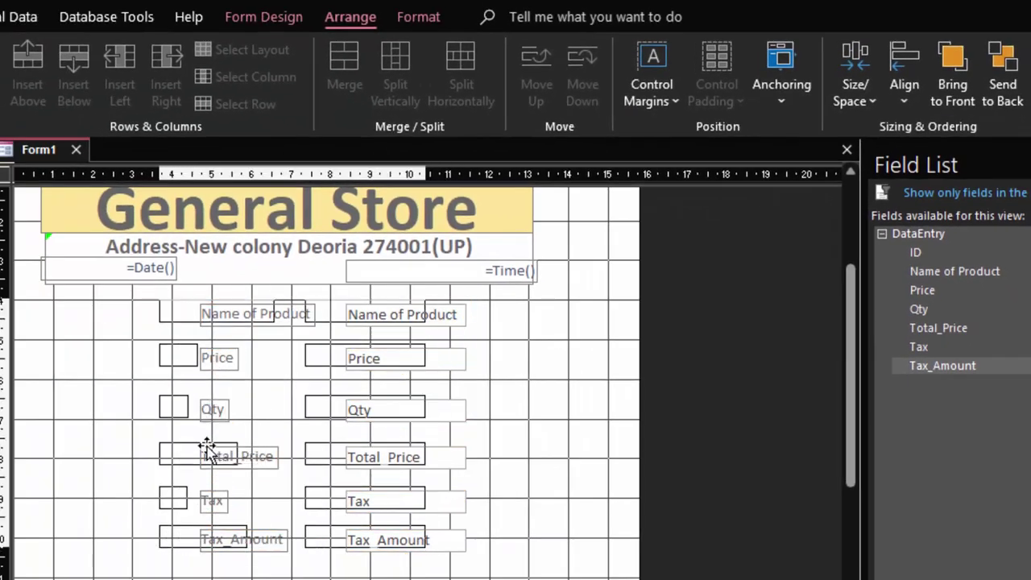
pyautogui.moveTo(207, 447); pyautogui.dragTo(203, 449)
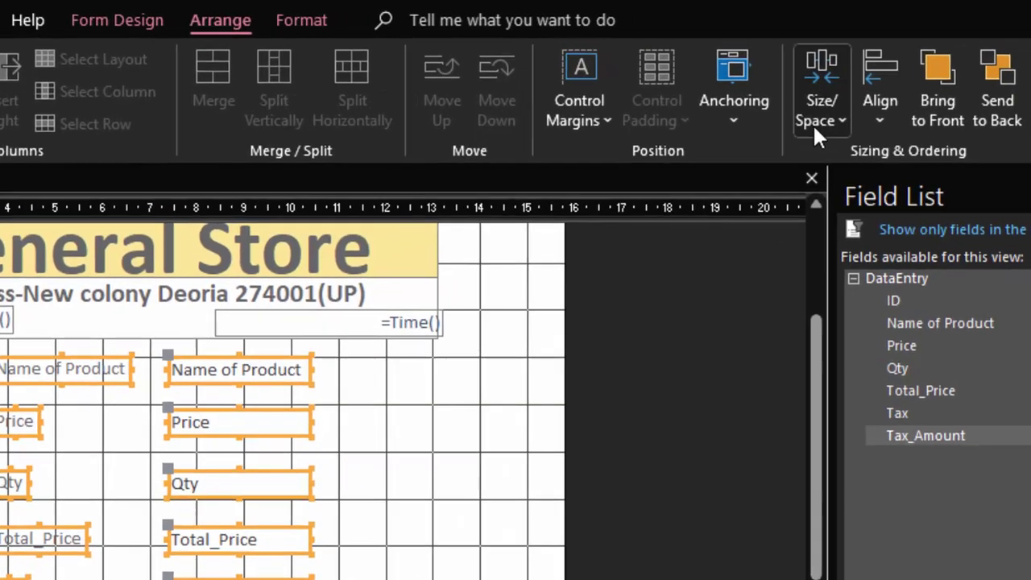
pyautogui.click(854, 98)
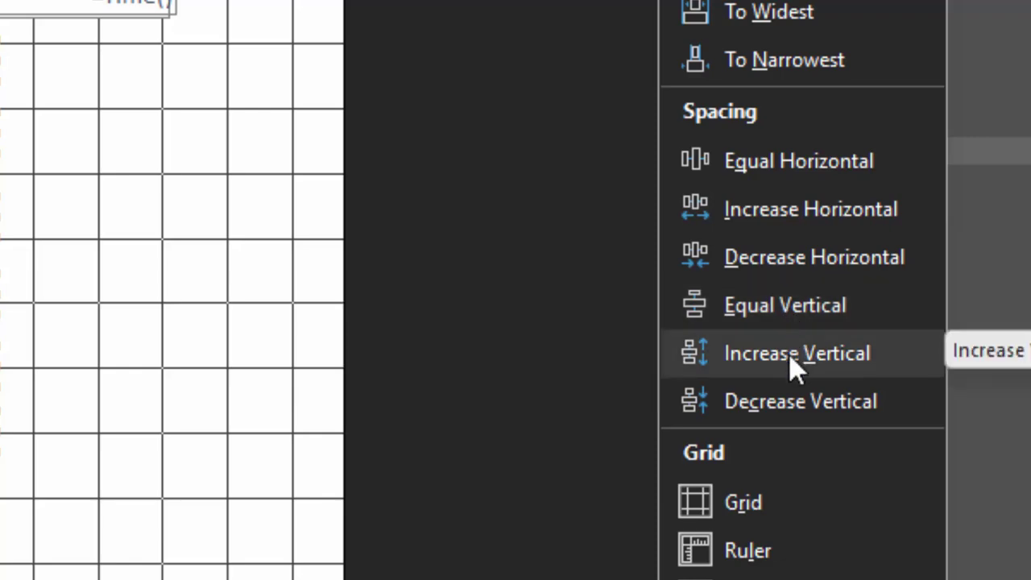
pyautogui.click(799, 396)
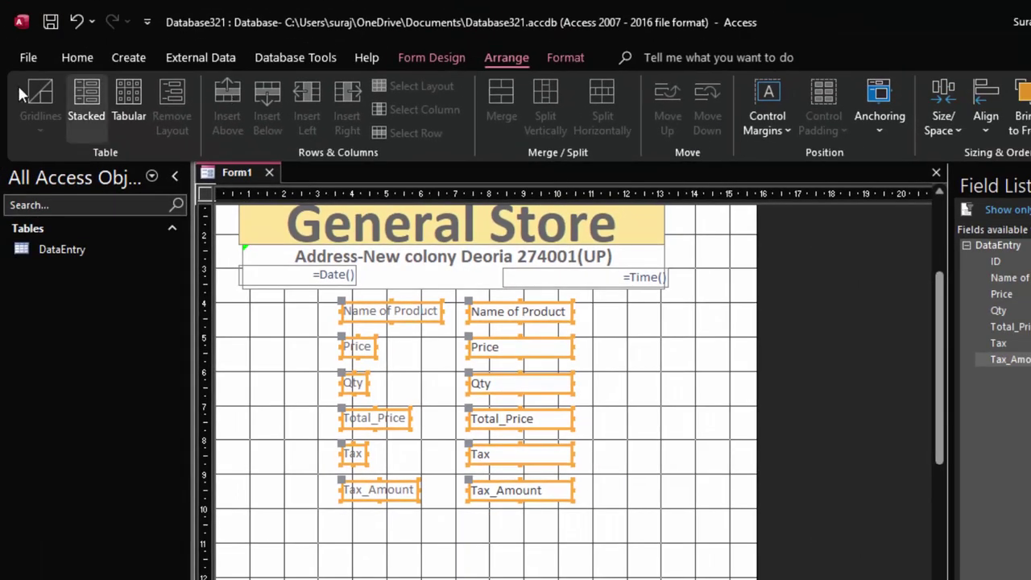
pyautogui.click(79, 58)
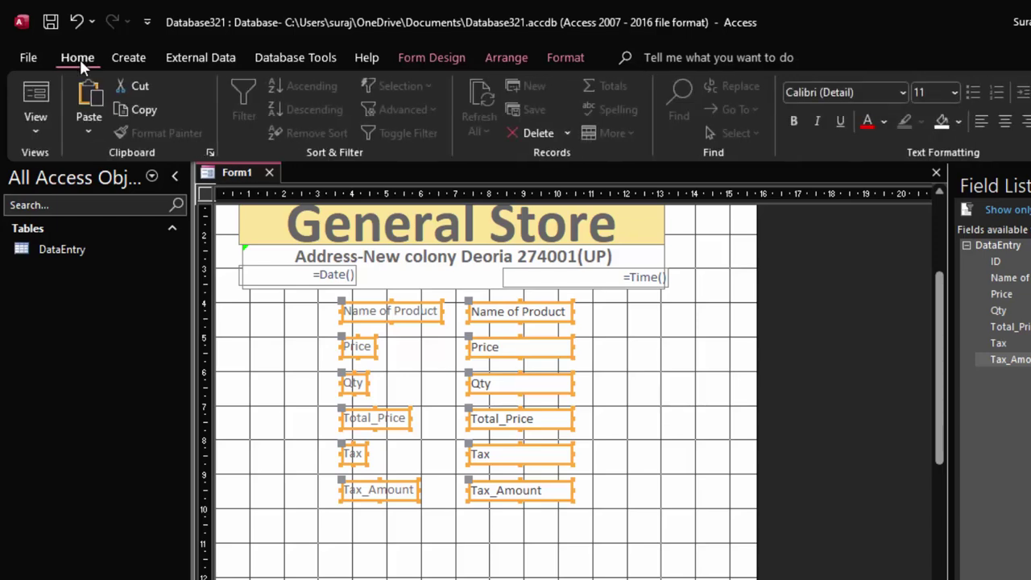
pyautogui.click(37, 96)
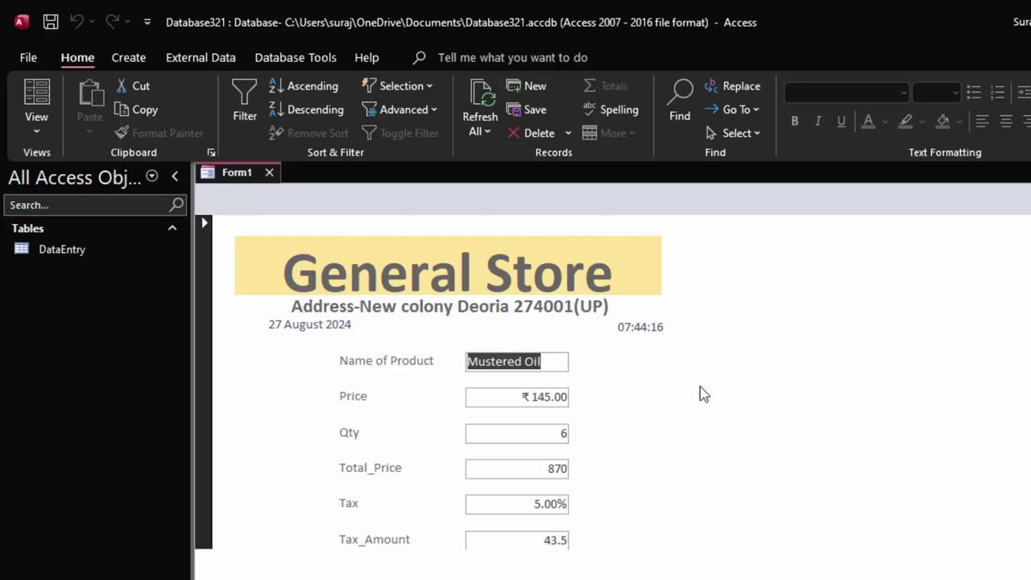
pyautogui.hotkey('ctrl', '.')
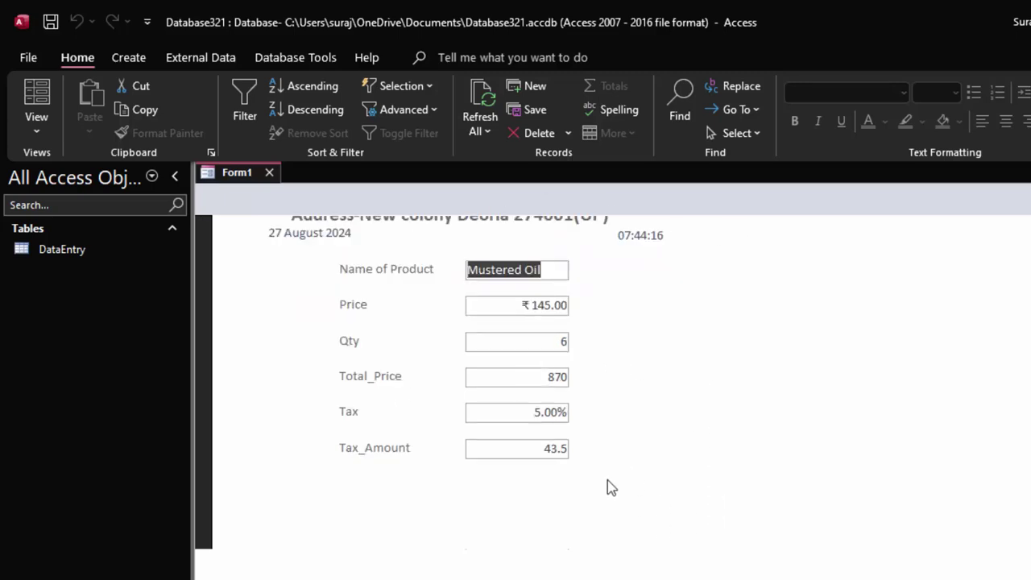
pyautogui.moveTo(560, 579); pyautogui.dragTo(503, 378)
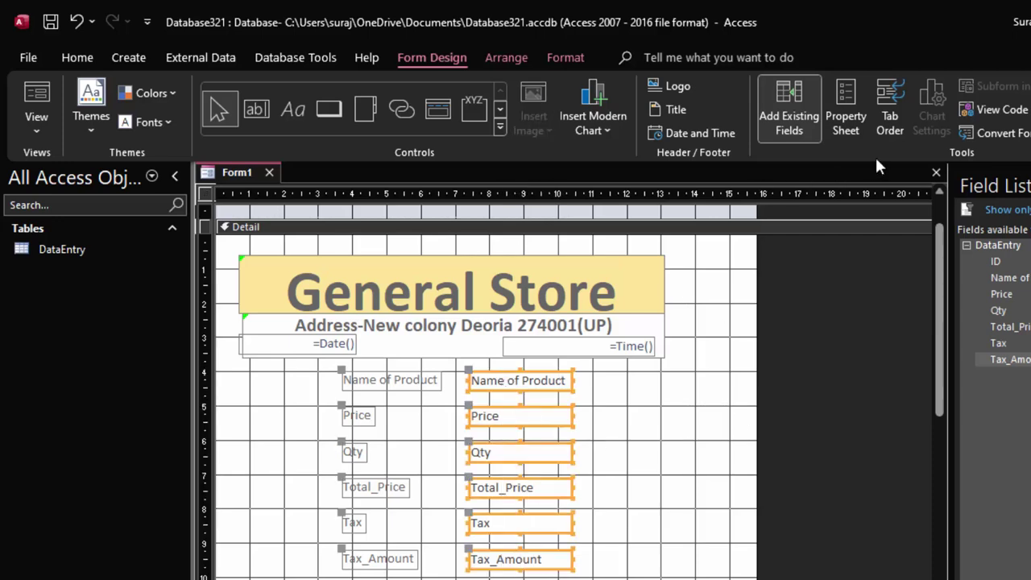
# Left-align the field boxes and check the result in Form View
pyautogui.click(515, 57)
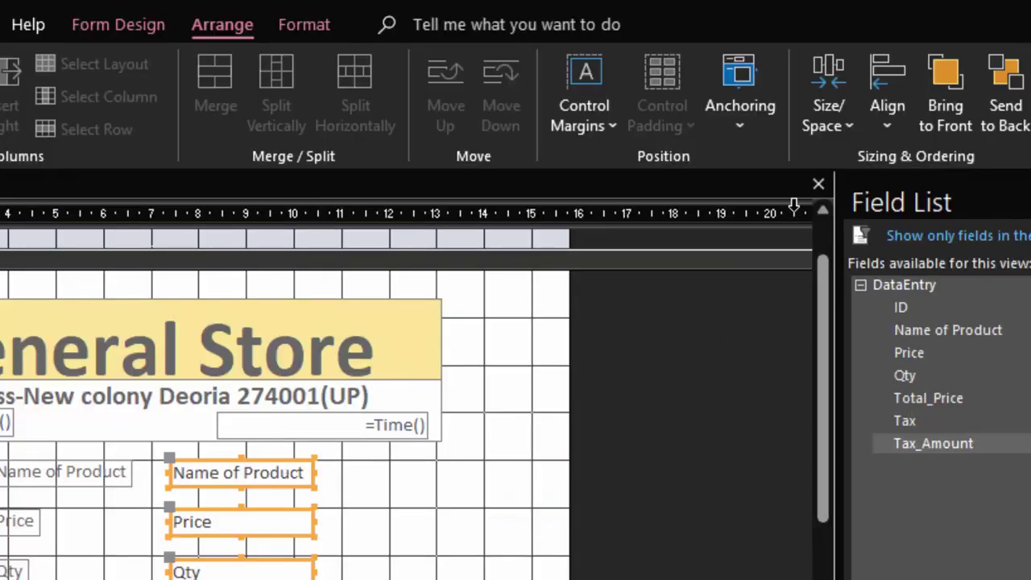
pyautogui.click(882, 111)
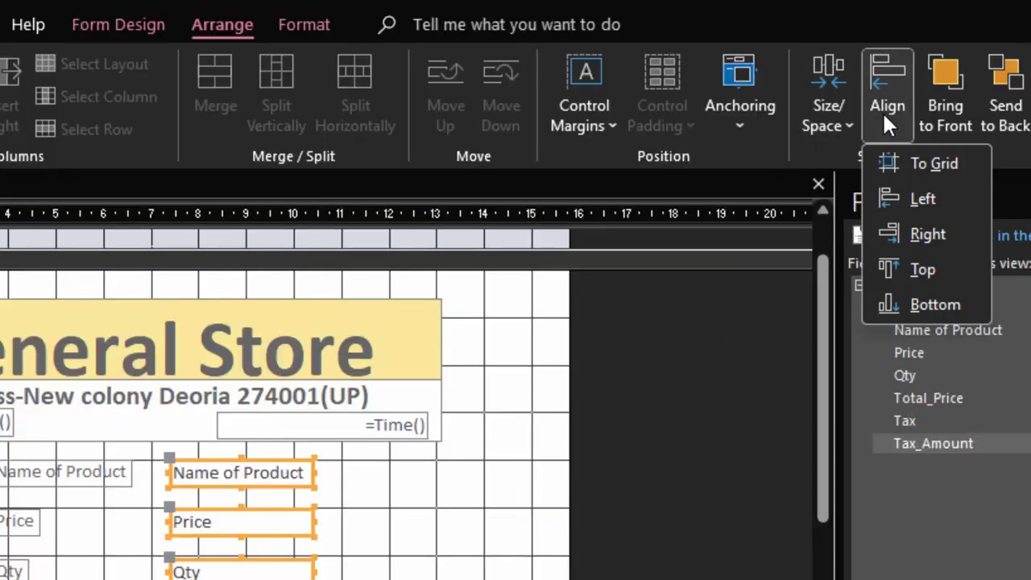
pyautogui.click(905, 188)
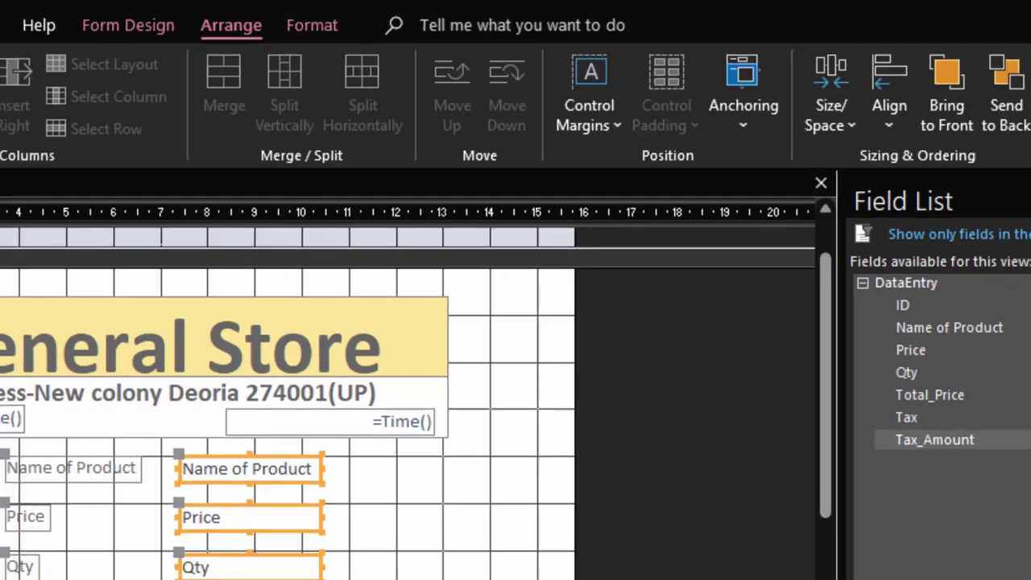
pyautogui.click(74, 42)
pyautogui.click(34, 85)
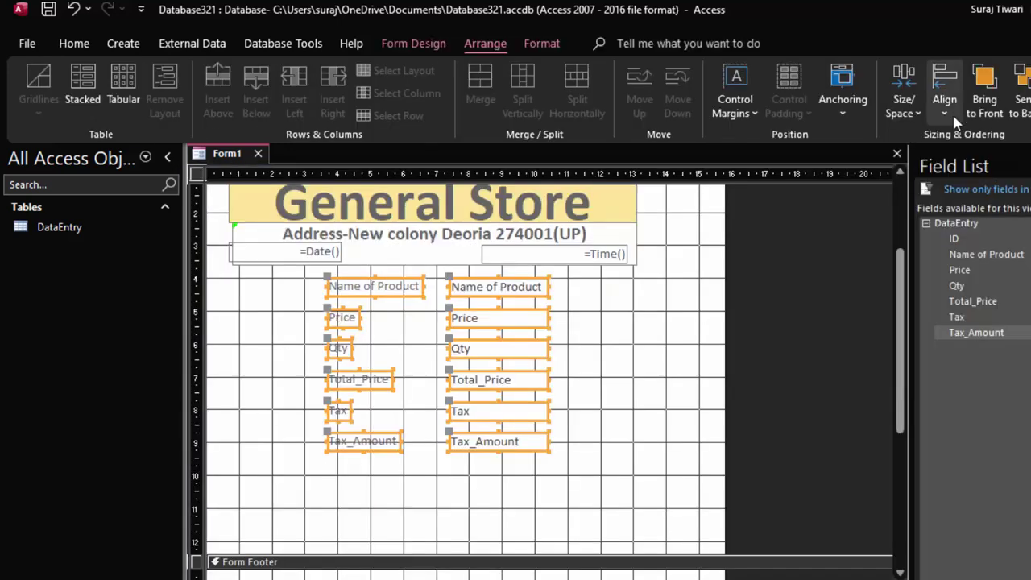
# Decrease the vertical spacing between rows, check it in Form View, and return to Design View
pyautogui.click(917, 118)
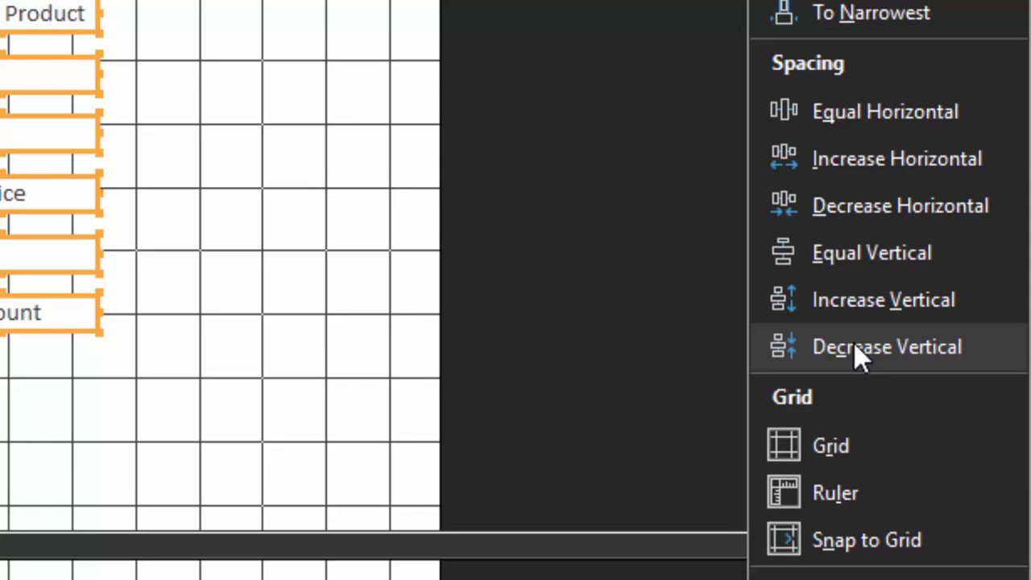
pyautogui.click(956, 459)
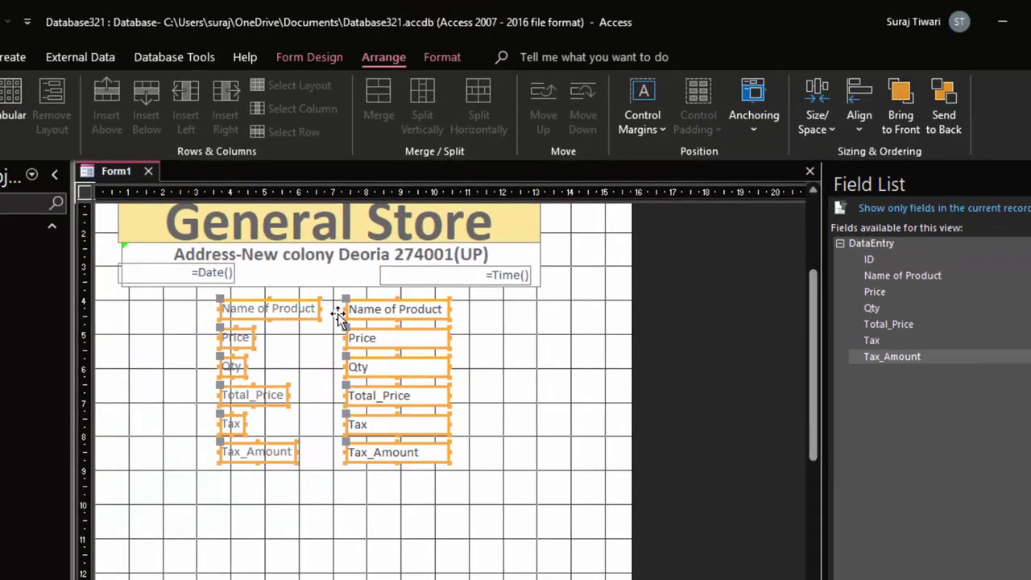
pyautogui.click(2, 56)
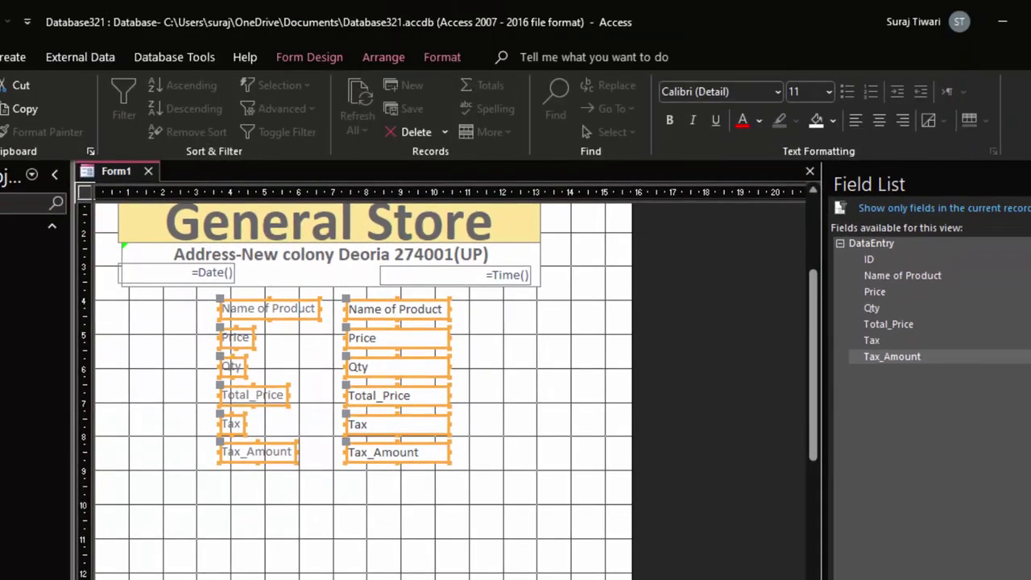
pyautogui.click(3, 105)
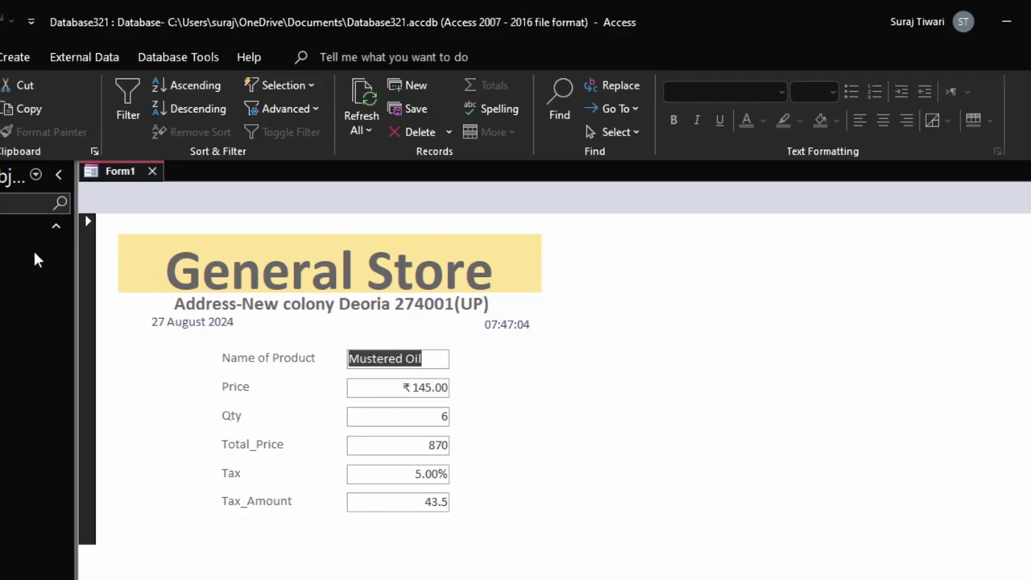
pyautogui.click(35, 112)
pyautogui.click(81, 276)
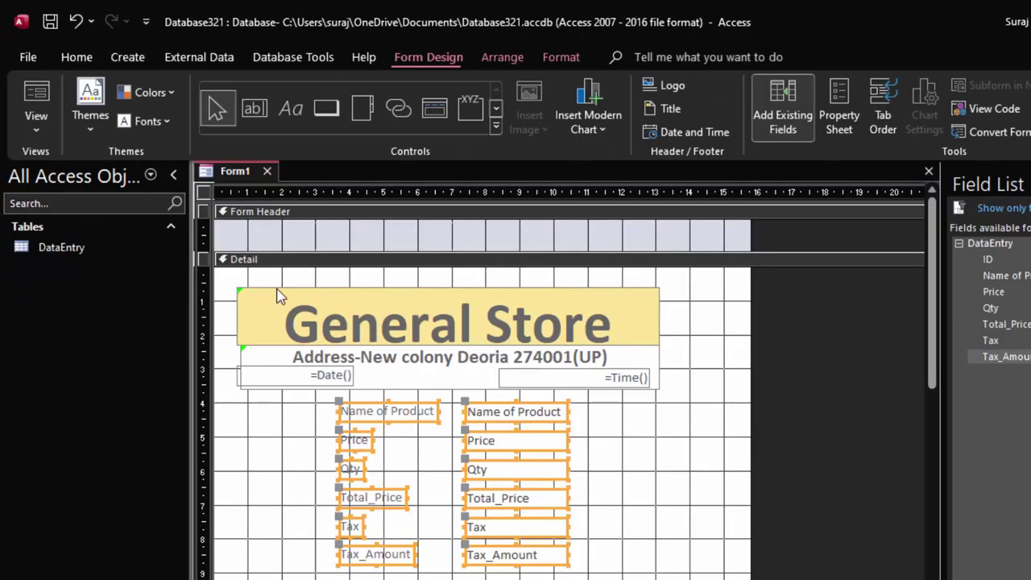
# Decrease the vertical spacing between the rows once more
pyautogui.click(499, 58)
pyautogui.click(936, 123)
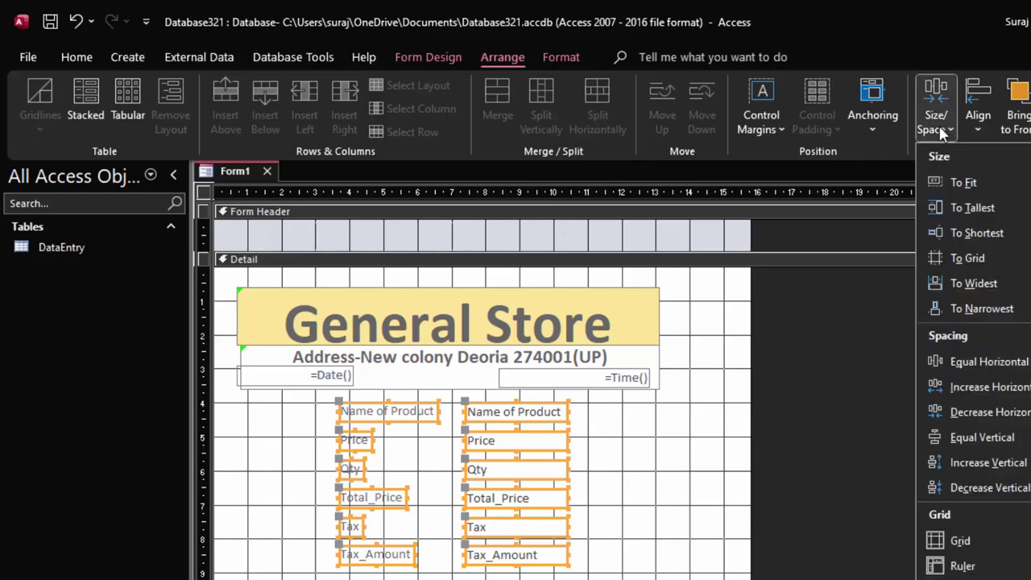
pyautogui.click(967, 489)
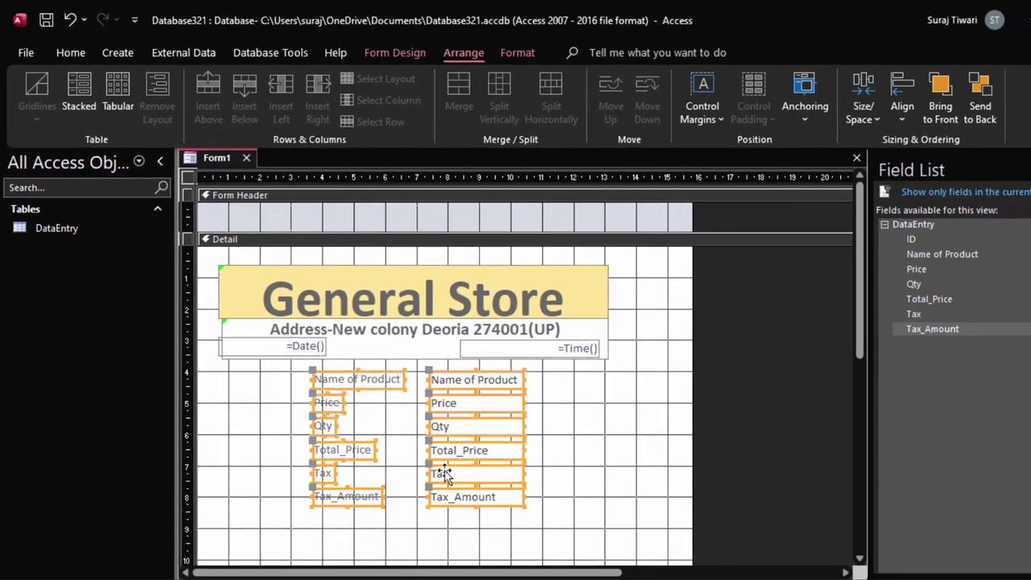
pyautogui.click(68, 53)
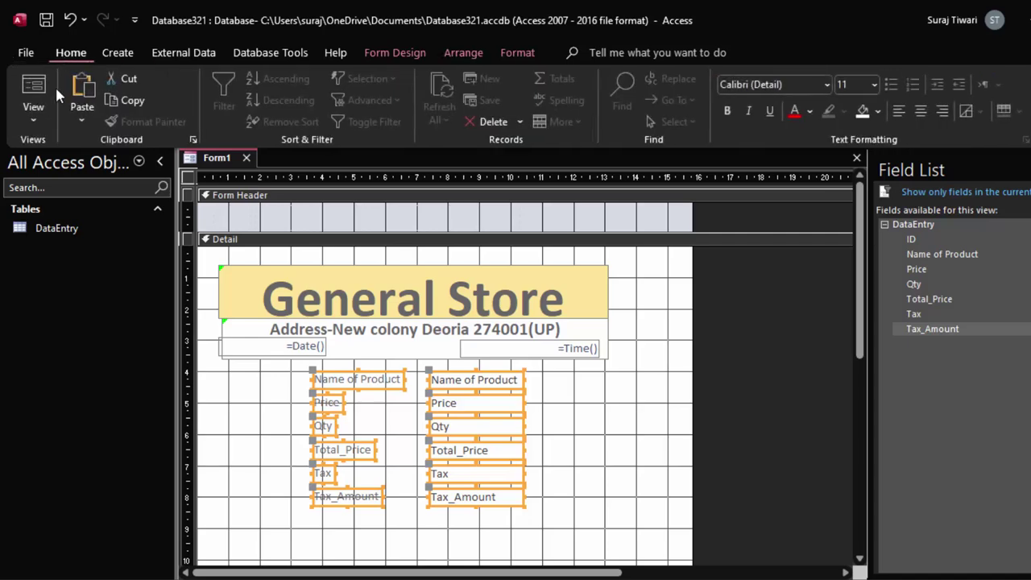
pyautogui.click(31, 90)
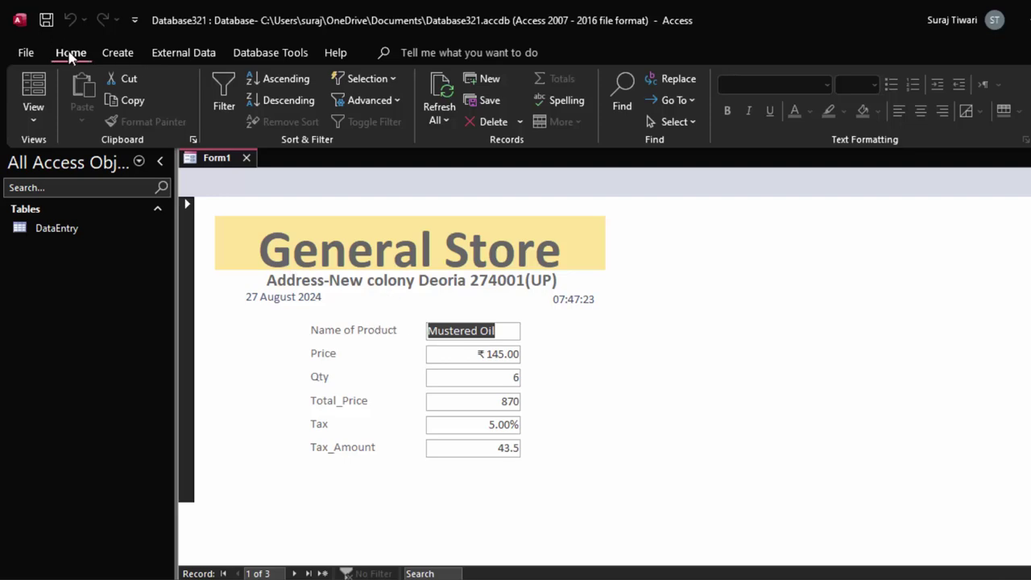
pyautogui.click(34, 121)
pyautogui.click(73, 255)
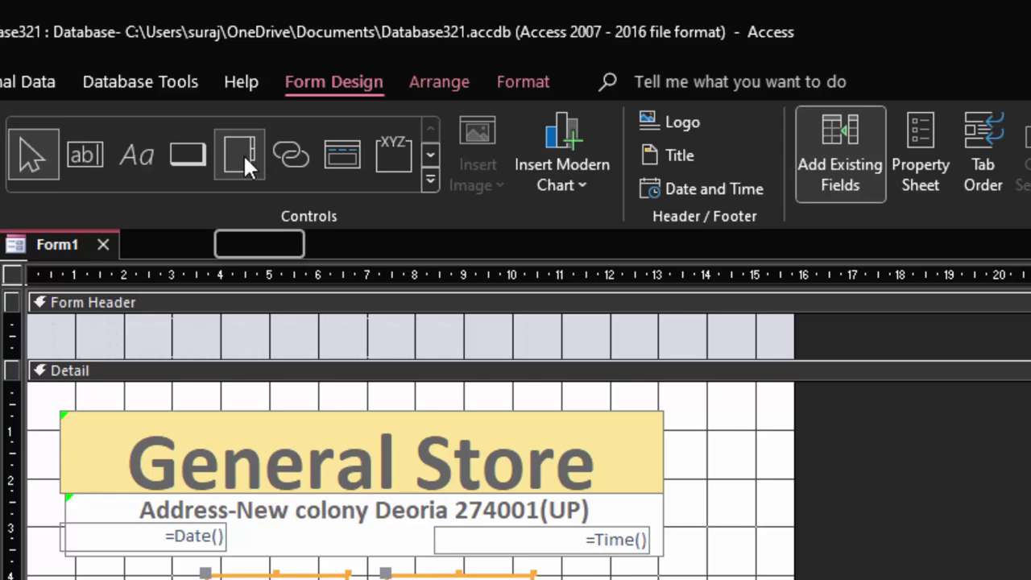
# Draw a rectangle enclosing the Name of Product through Tax_Amount labels and fields
pyautogui.click(431, 178)
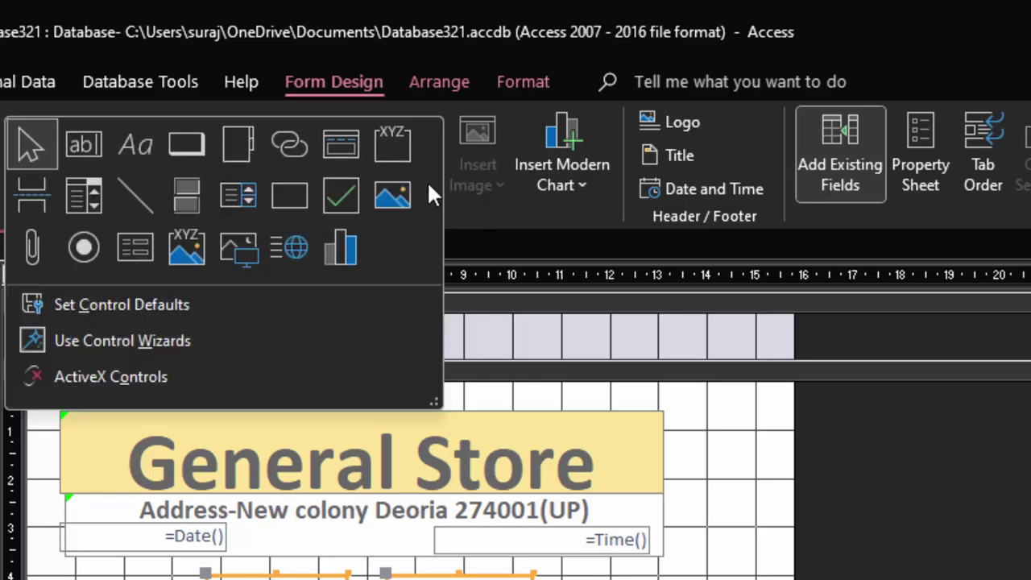
pyautogui.click(304, 191)
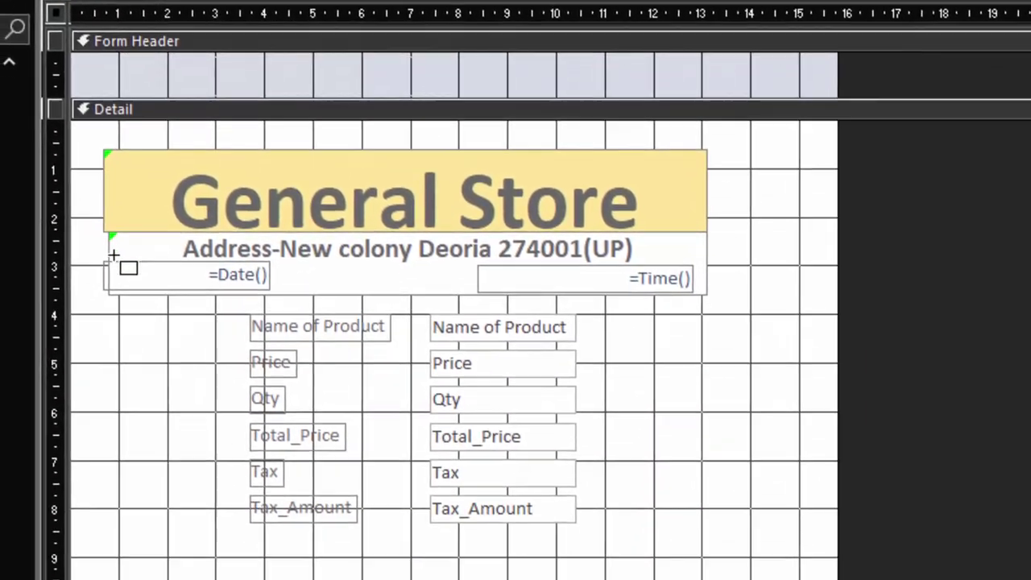
pyautogui.moveTo(119, 297)
pyautogui.mouseDown()
pyautogui.moveTo(662, 540)
pyautogui.moveTo(670, 553)
pyautogui.mouseUp()
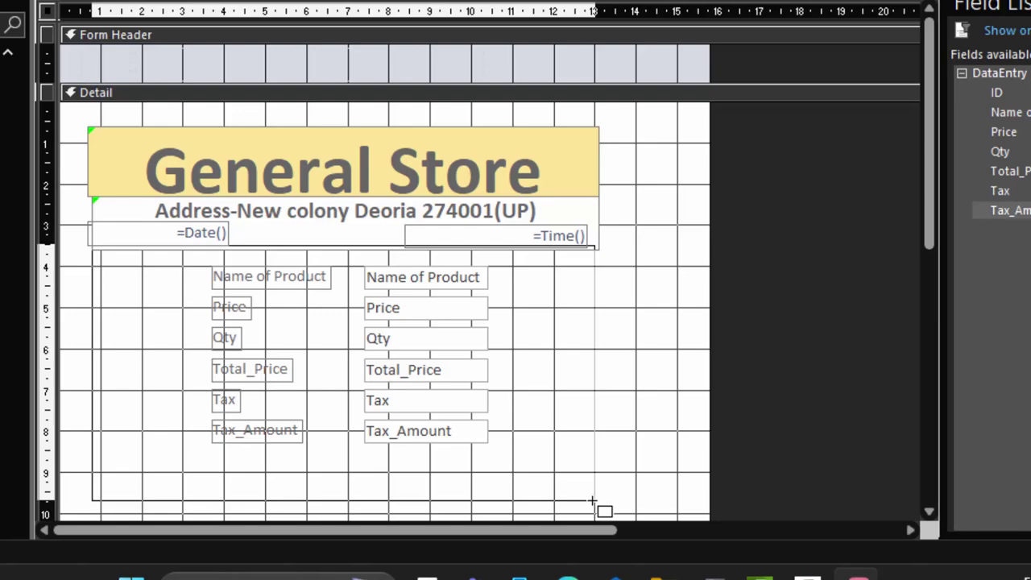
pyautogui.moveTo(670, 552)
pyautogui.mouseDown()
pyautogui.moveTo(595, 499)
pyautogui.moveTo(603, 522)
pyautogui.moveTo(593, 527)
pyautogui.mouseUp()
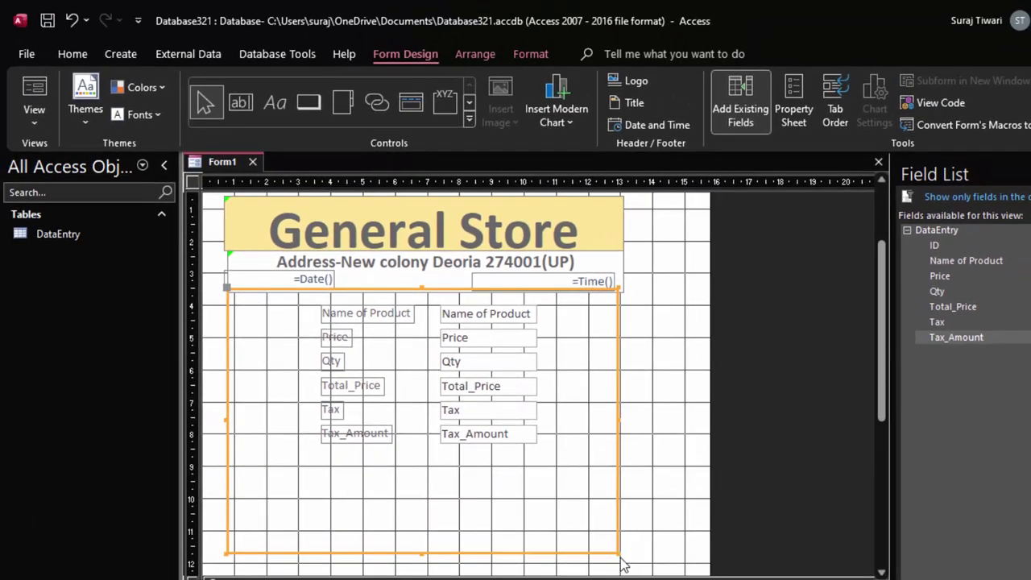
pyautogui.click(616, 550)
pyautogui.moveTo(616, 550); pyautogui.dragTo(620, 555)
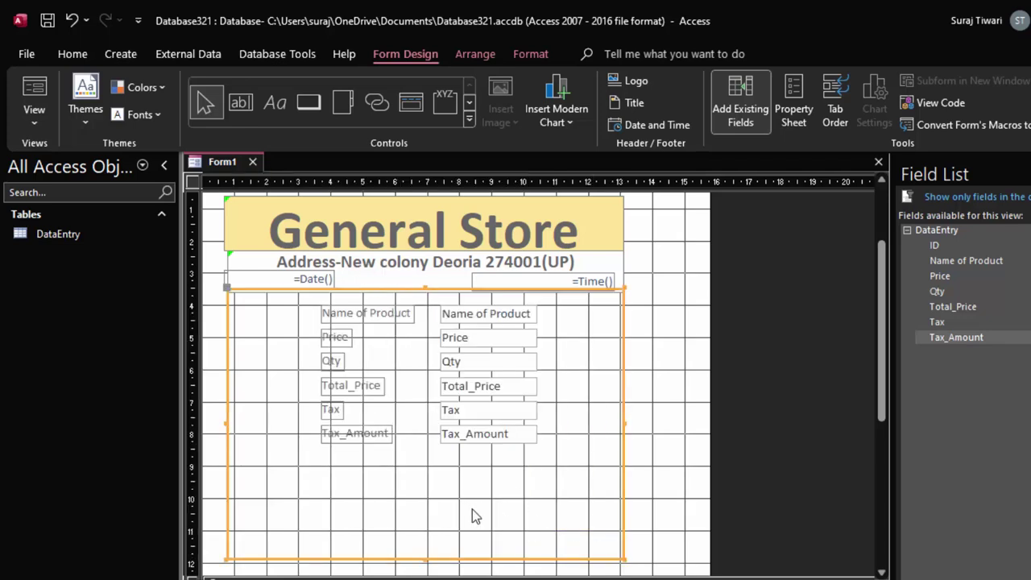
# Preview the boxed fields in Form View, then return to Design View and select the address band
pyautogui.click(32, 105)
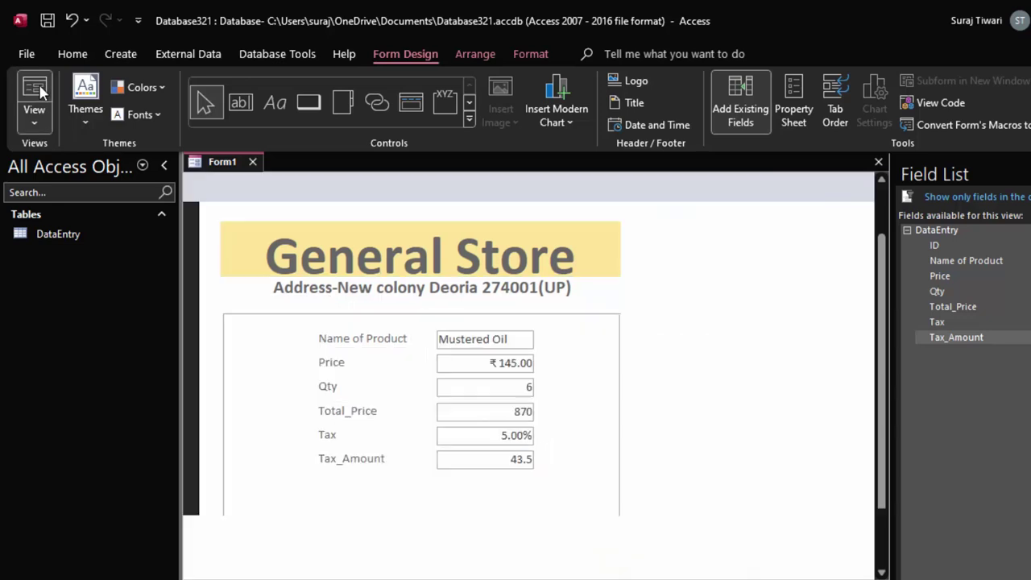
pyautogui.scroll(-2, 412, 390)
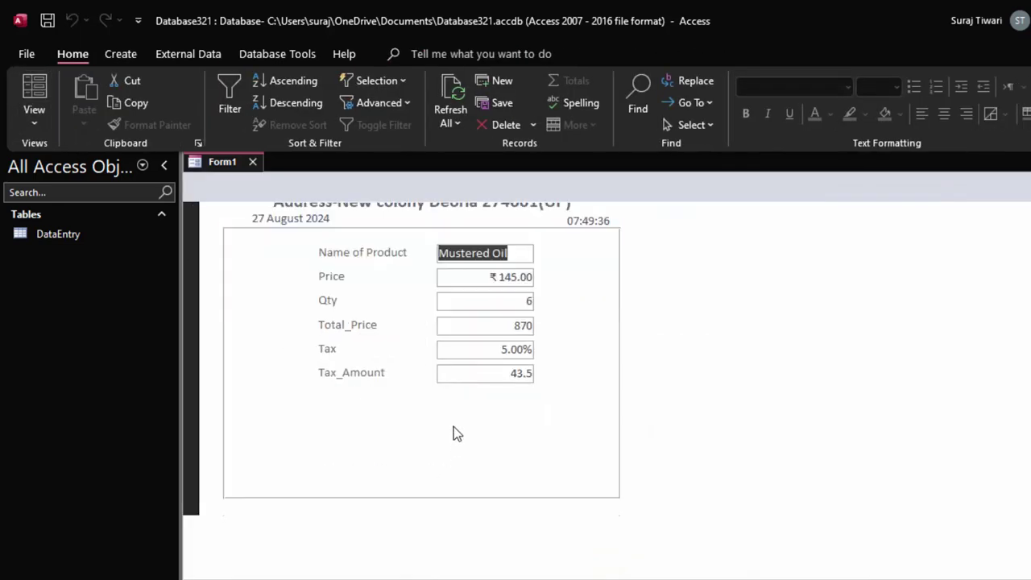
pyautogui.scroll(2, 453, 433)
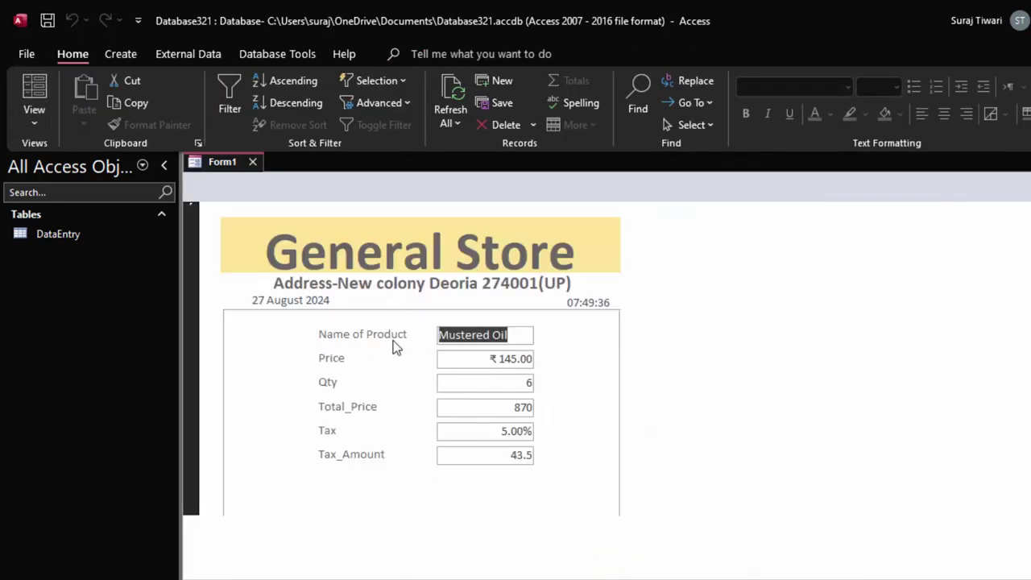
pyautogui.click(39, 125)
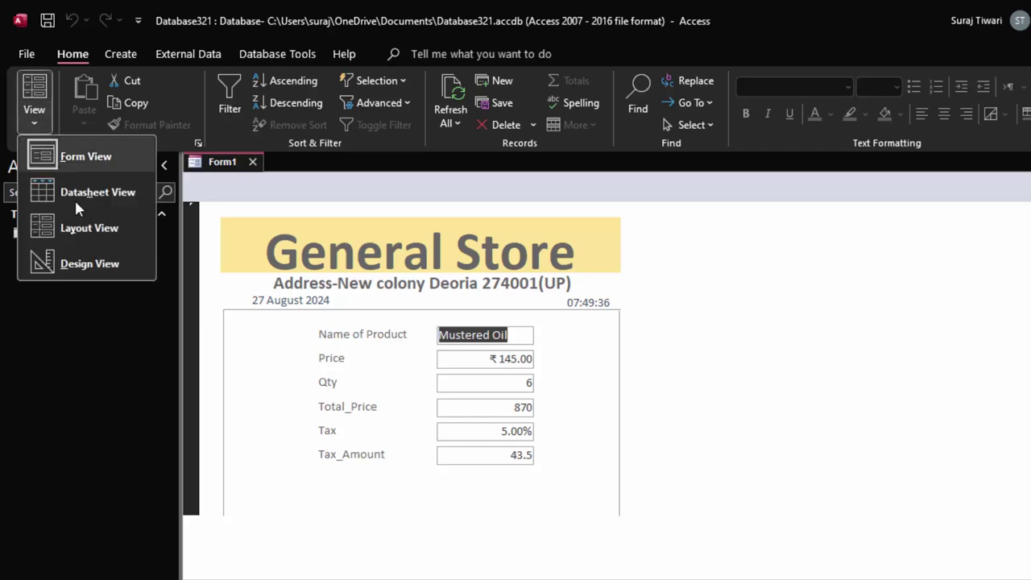
pyautogui.click(81, 262)
pyautogui.click(248, 339)
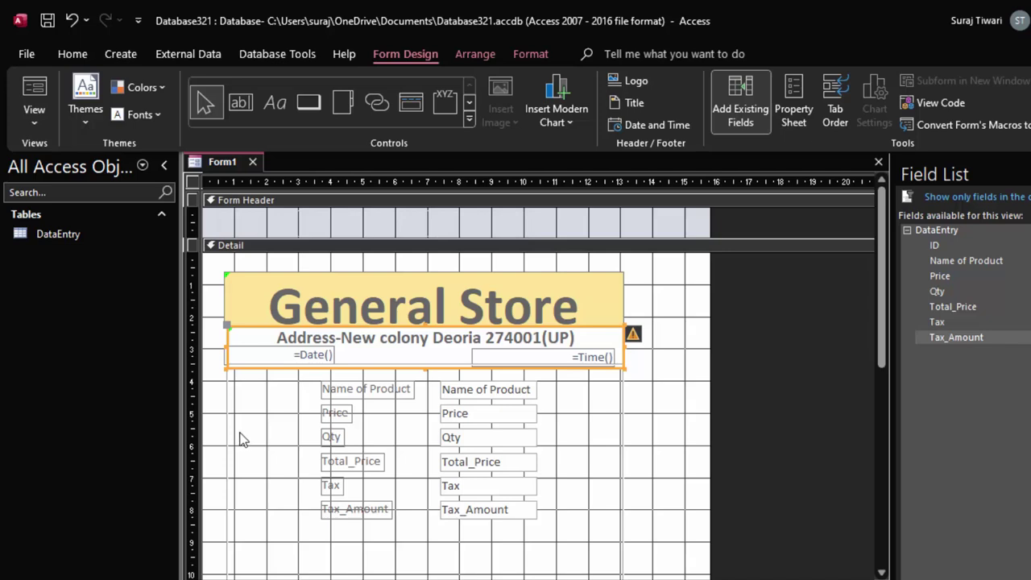
# Draw a rectangle around the address, date and time band, then view the form with F5
pyautogui.click(468, 119)
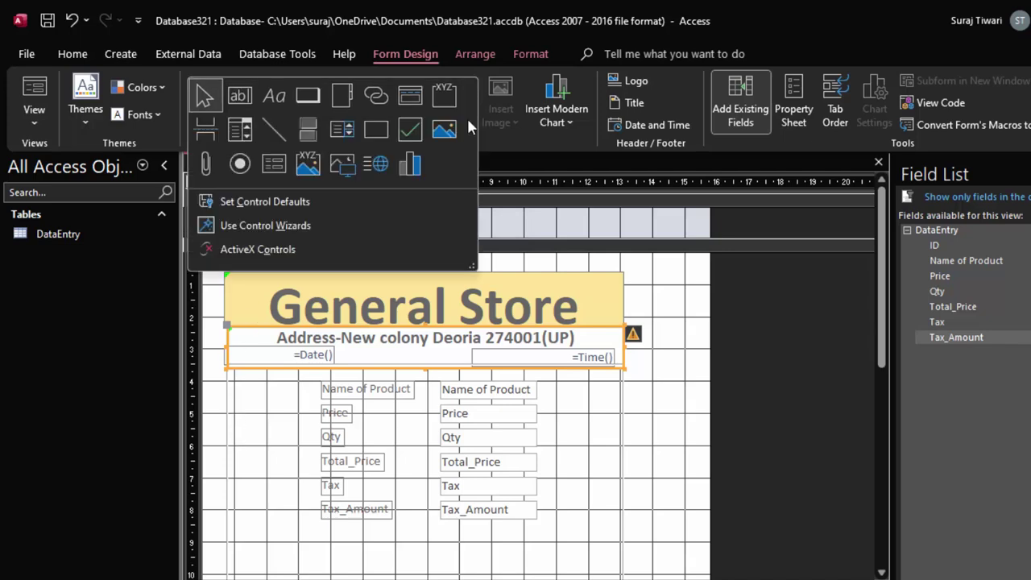
pyautogui.click(373, 131)
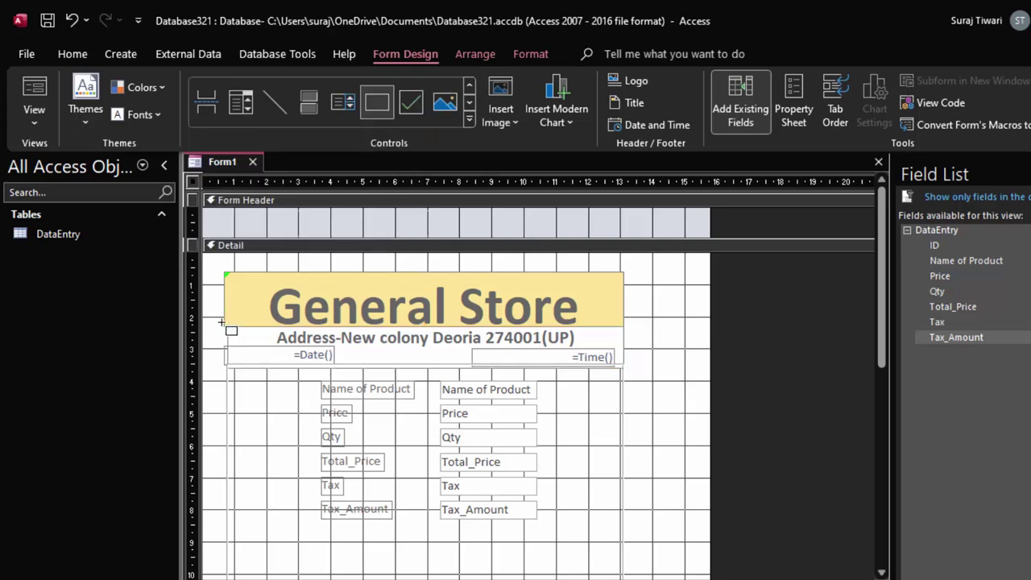
pyautogui.moveTo(221, 322); pyautogui.dragTo(631, 387)
pyautogui.press('F5')
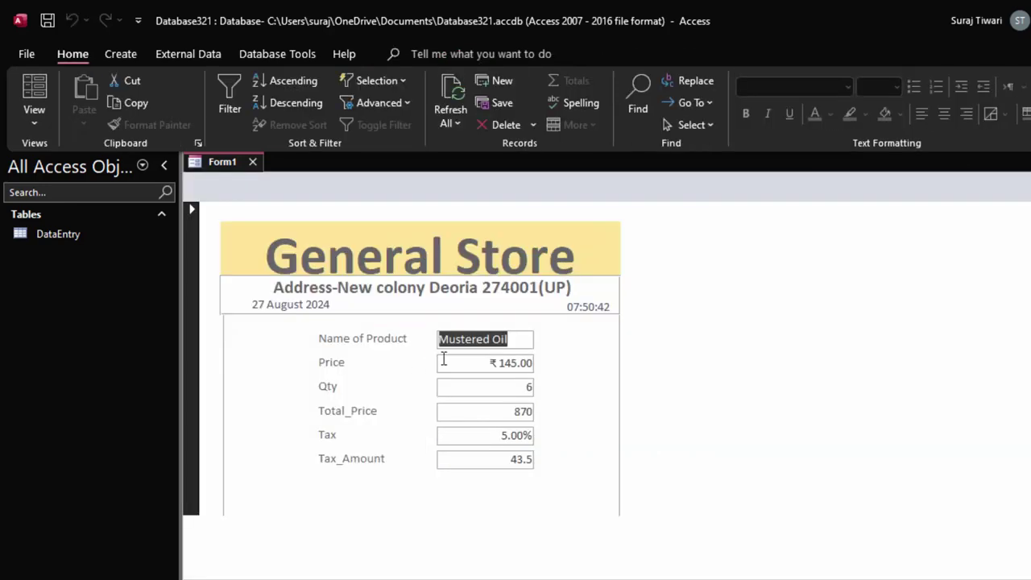
pyautogui.scroll(-3, 559, 463)
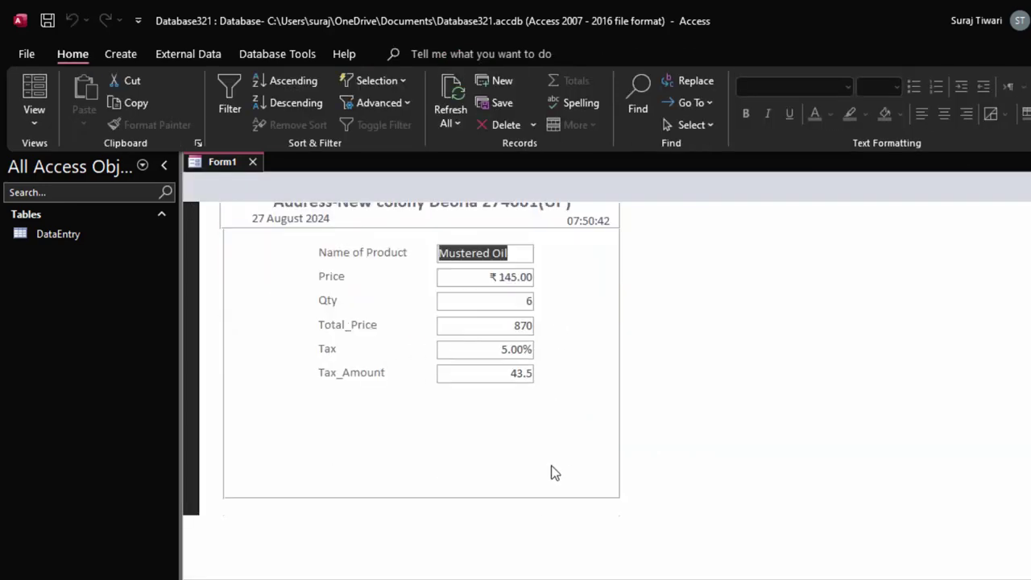
pyautogui.scroll(3, 554, 473)
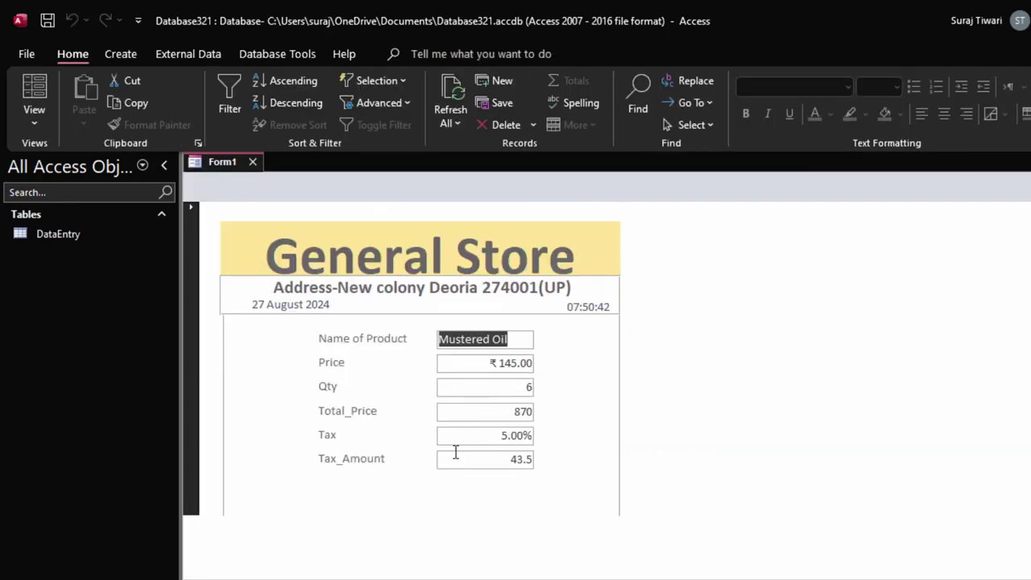
# Back in Design View, make the address label text white
pyautogui.click(35, 126)
pyautogui.click(95, 260)
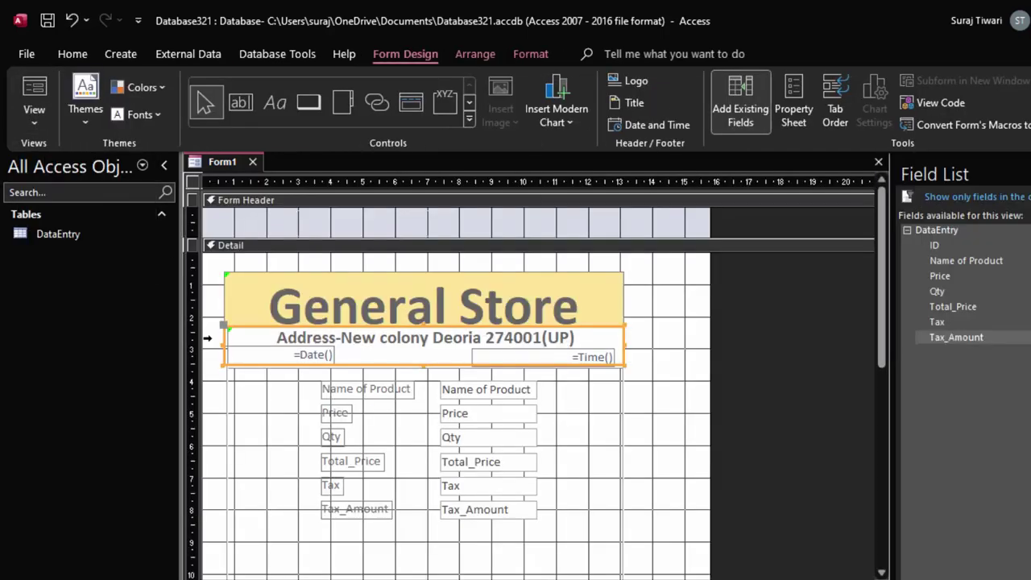
pyautogui.doubleClick(588, 339)
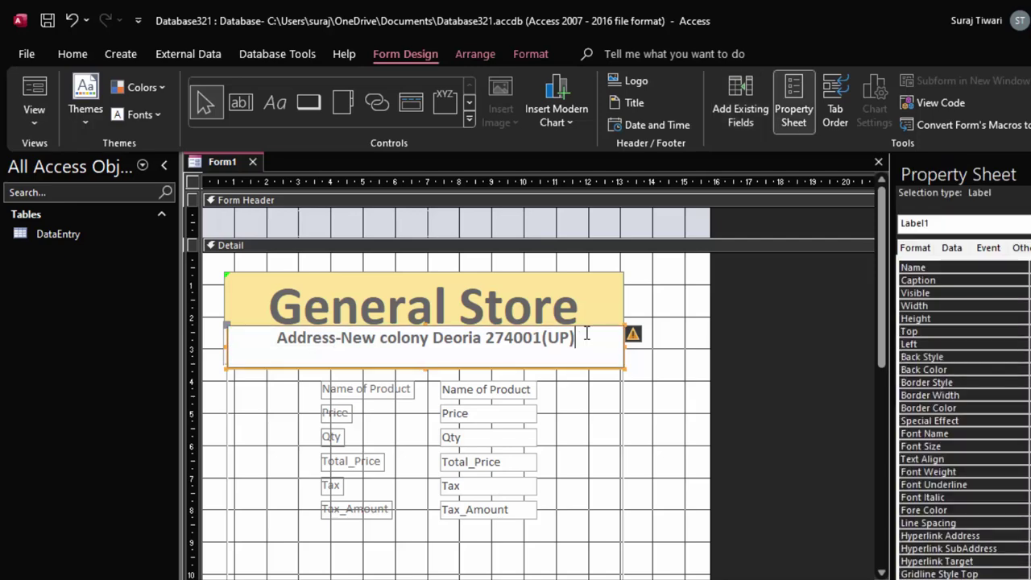
pyautogui.hotkey('ctrl', 'a')
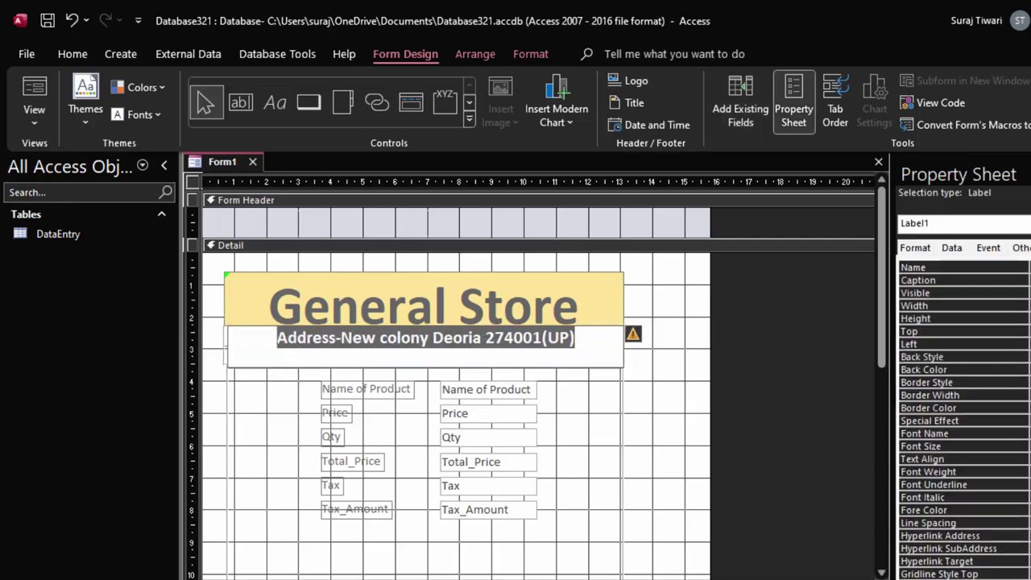
pyautogui.click(73, 54)
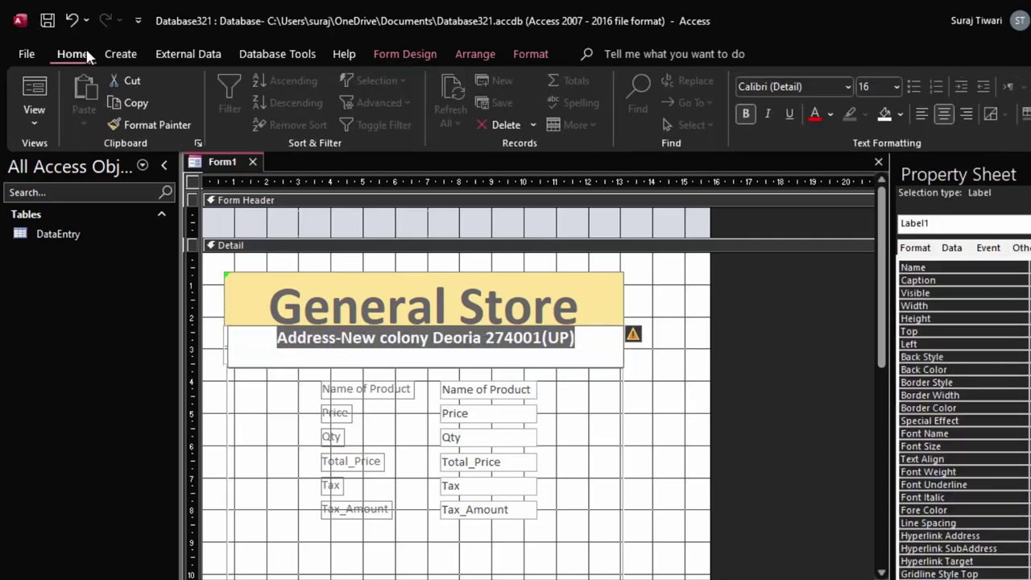
pyautogui.click(831, 114)
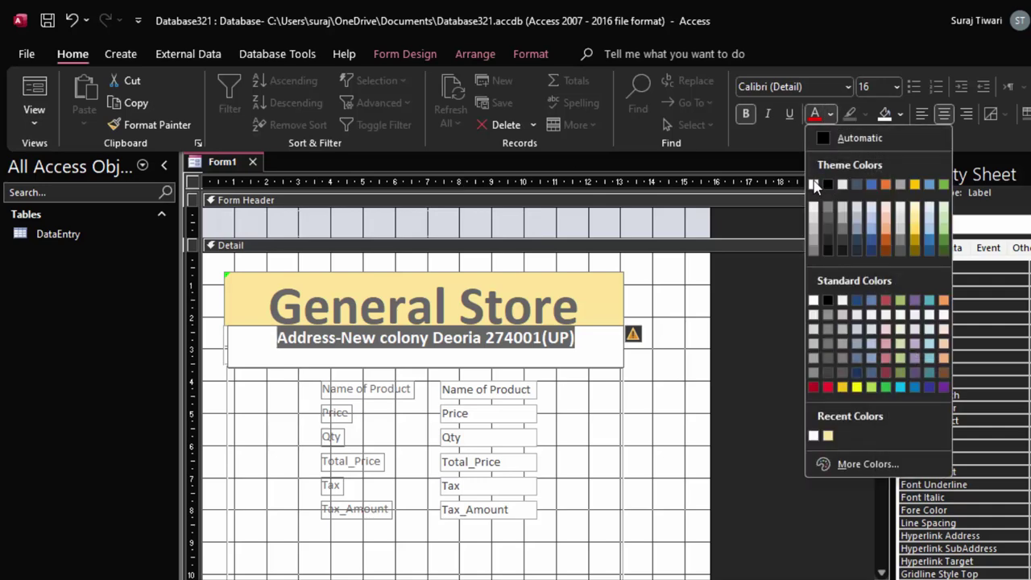
pyautogui.click(813, 185)
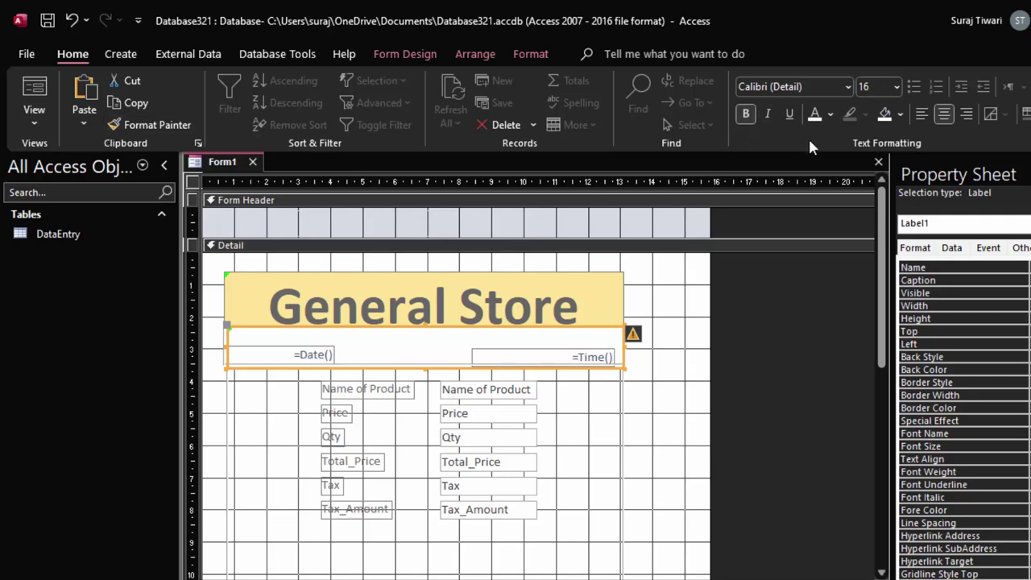
# Fill the address band with black and check it in Form View
pyautogui.click(899, 114)
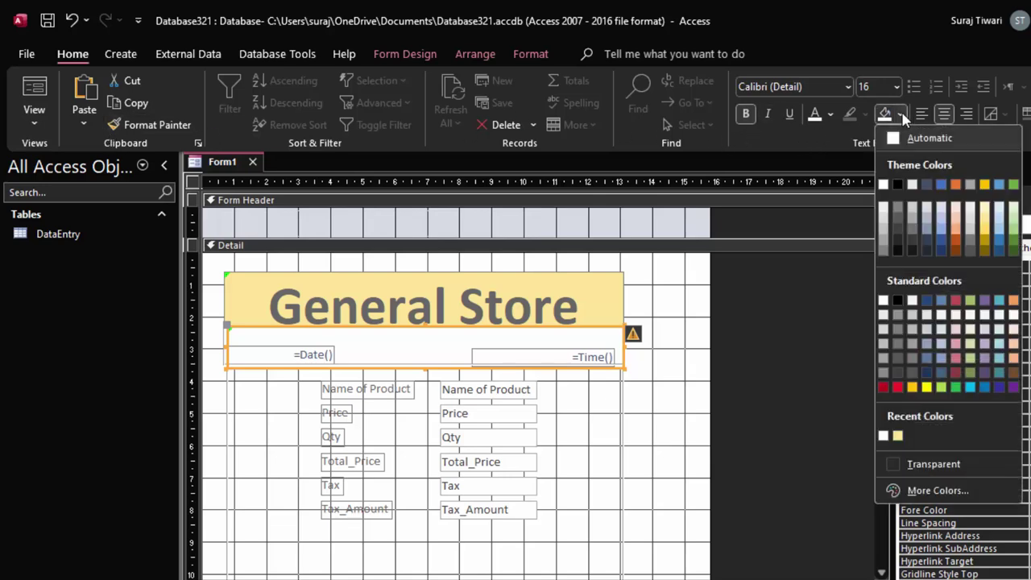
pyautogui.click(956, 217)
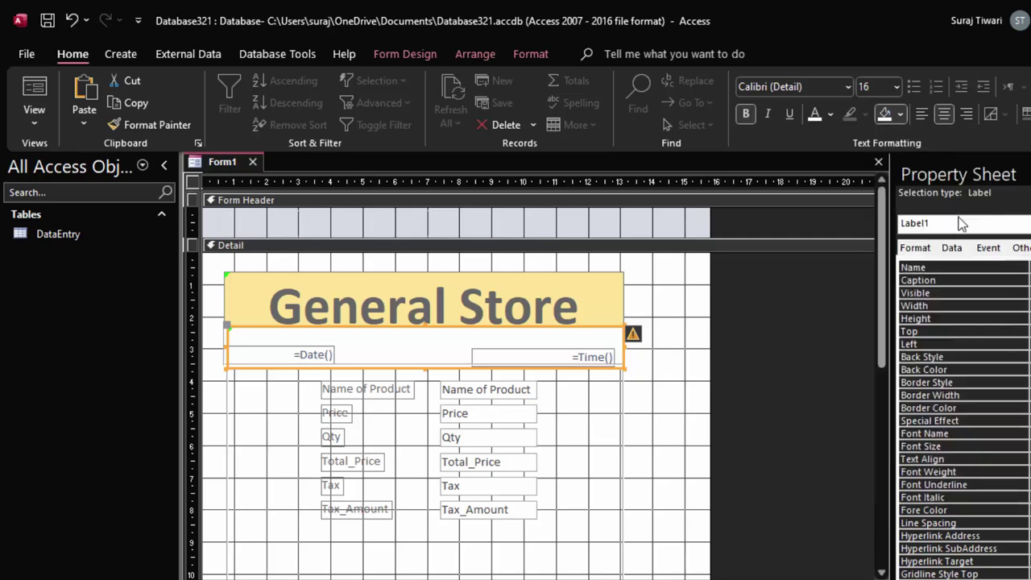
pyautogui.click(900, 114)
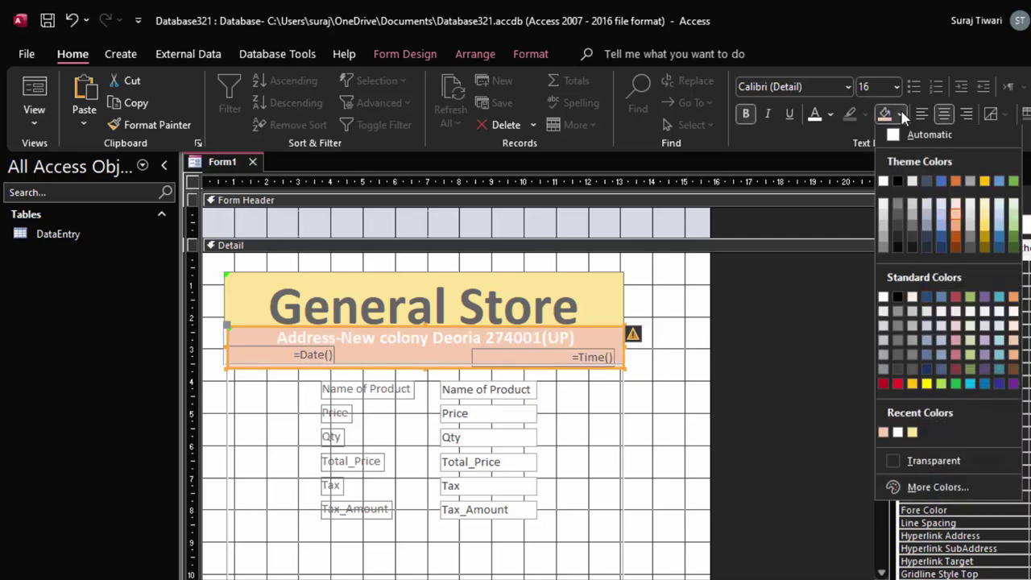
pyautogui.click(898, 188)
pyautogui.click(34, 95)
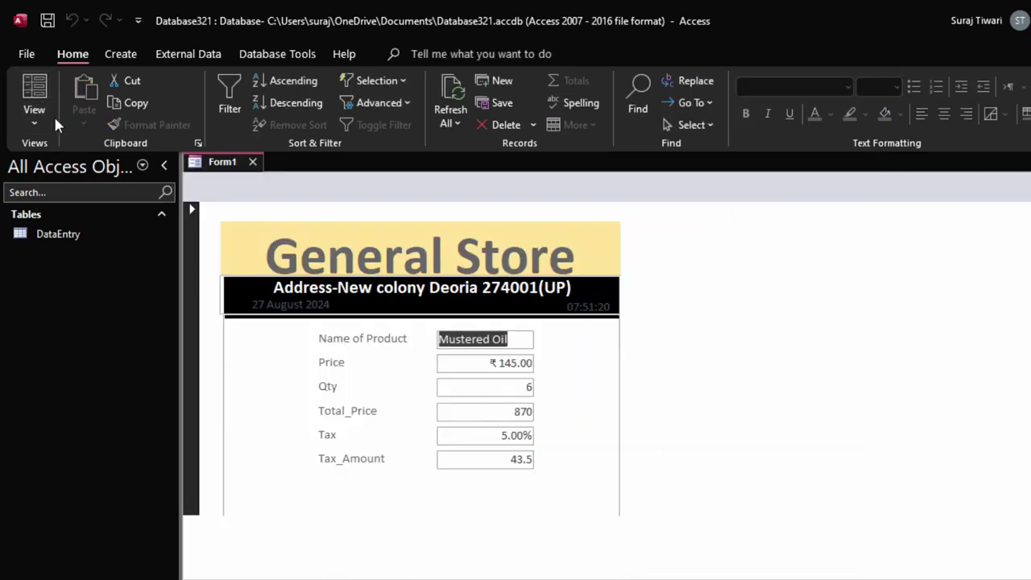
# In Design View, select the =Date() and =Time() boxes and set their font colour to white
pyautogui.click(52, 121)
pyautogui.click(120, 265)
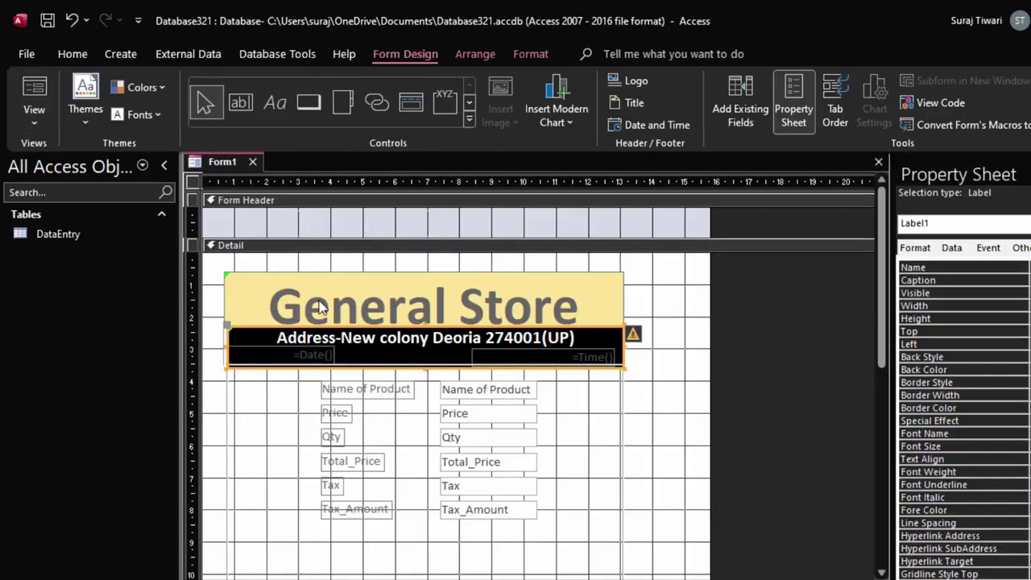
pyautogui.click(576, 364)
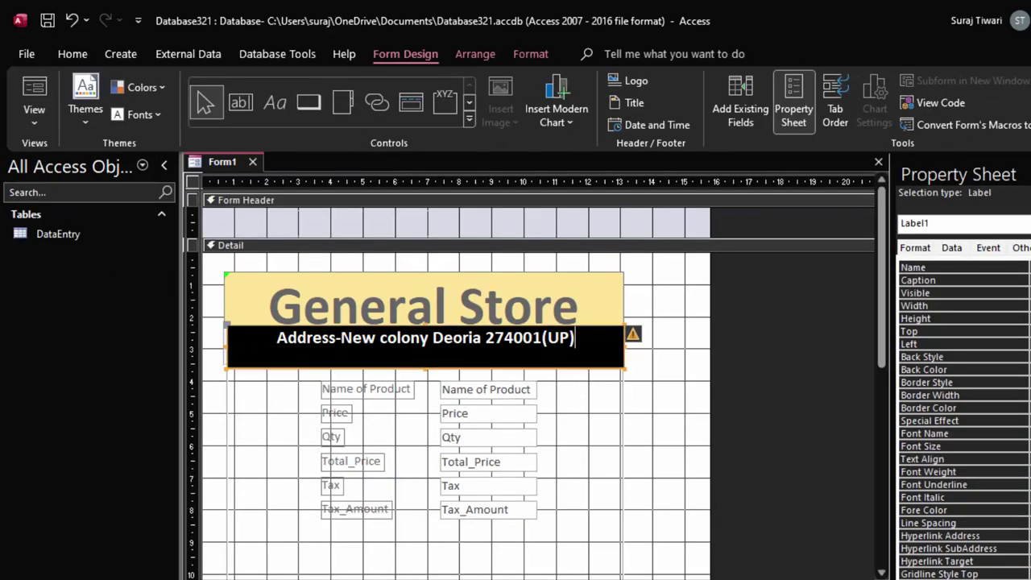
pyautogui.click(651, 382)
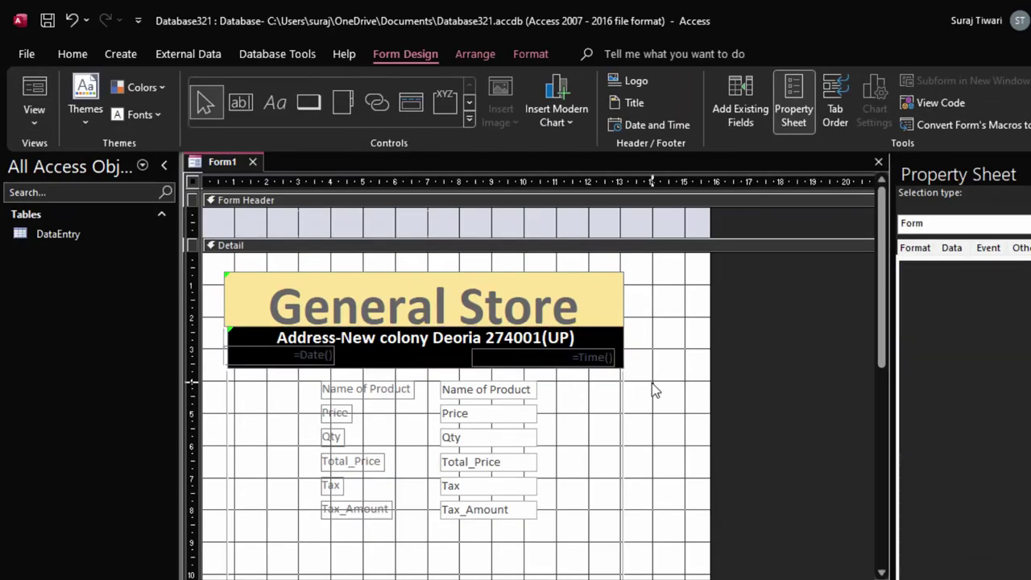
pyautogui.click(578, 341)
pyautogui.click(614, 427)
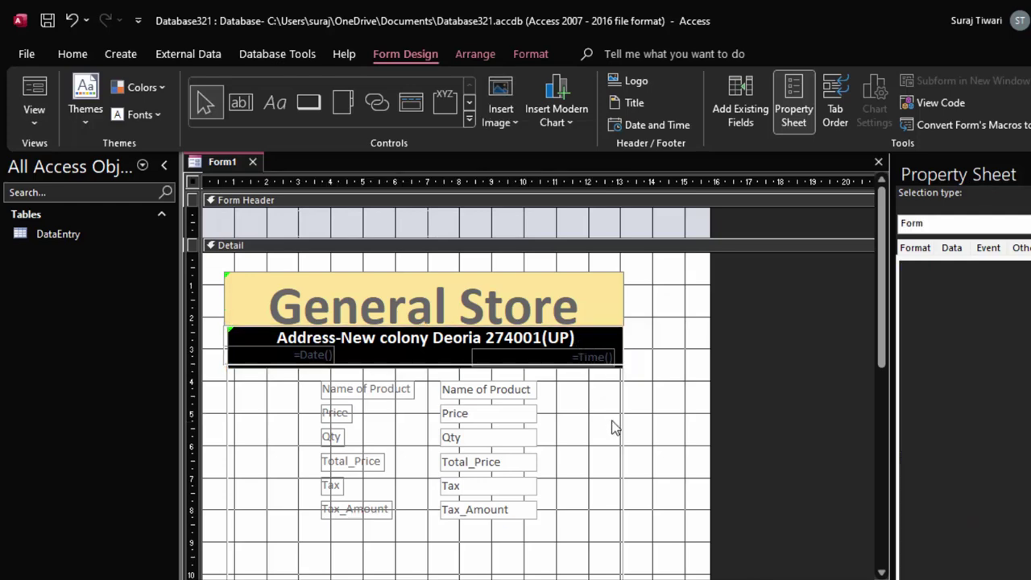
pyautogui.click(586, 362)
pyautogui.click(585, 357)
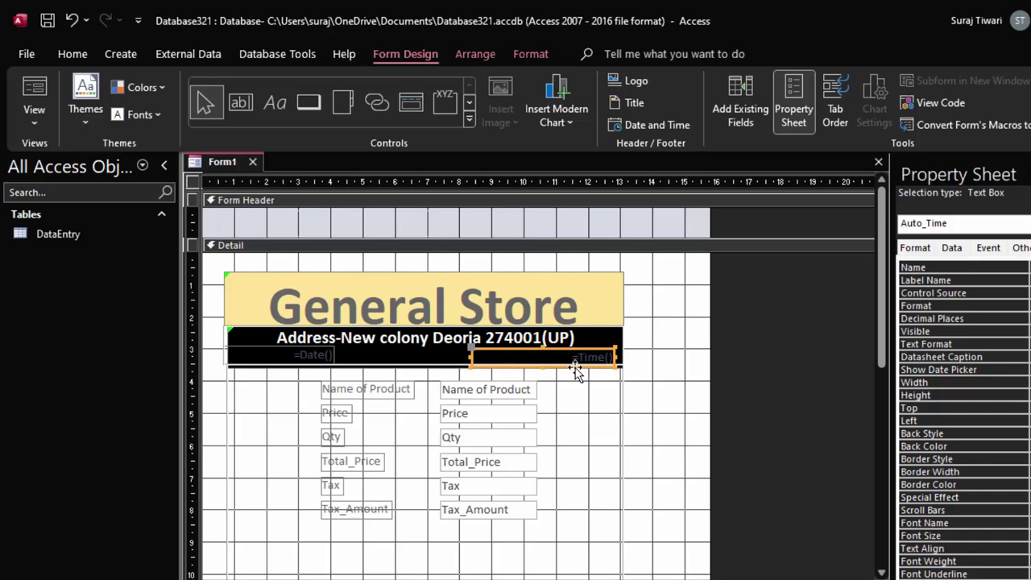
pyautogui.keyDown('shift'); pyautogui.click(311, 354); pyautogui.keyUp('shift')
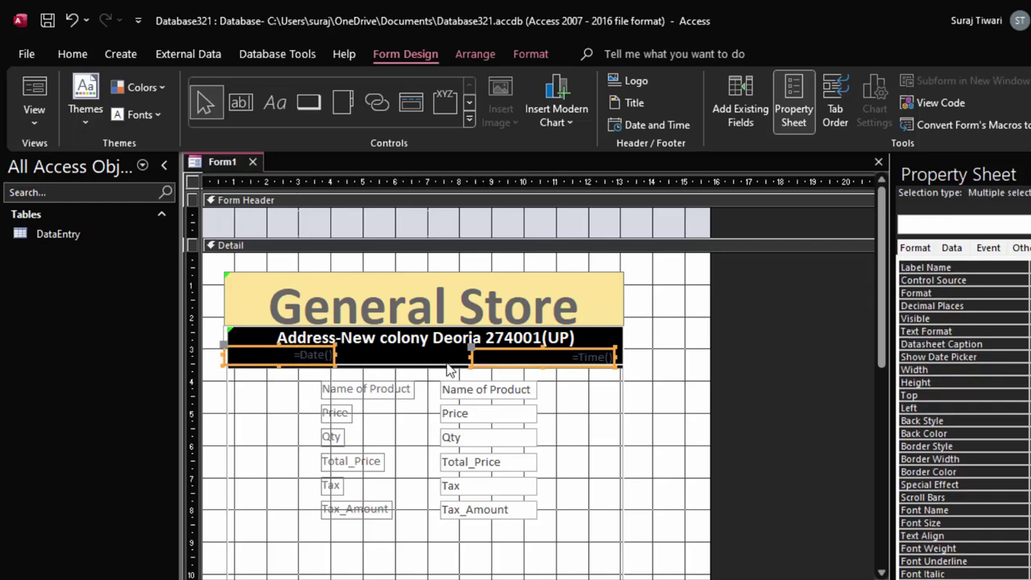
pyautogui.click(74, 55)
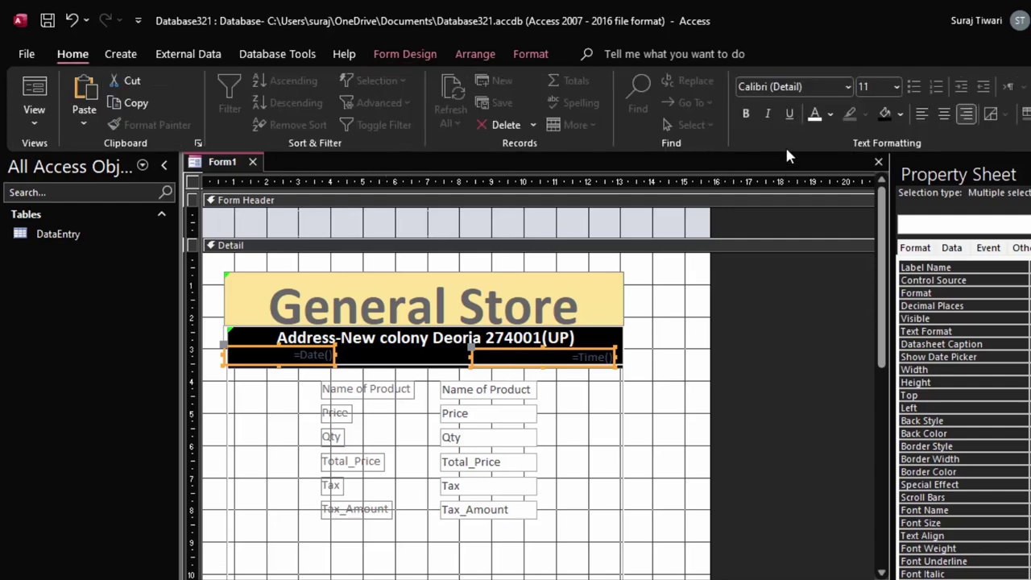
pyautogui.click(813, 114)
# Switch to Form View, then open the form in Print Preview and zoom in on the page
pyautogui.click(34, 92)
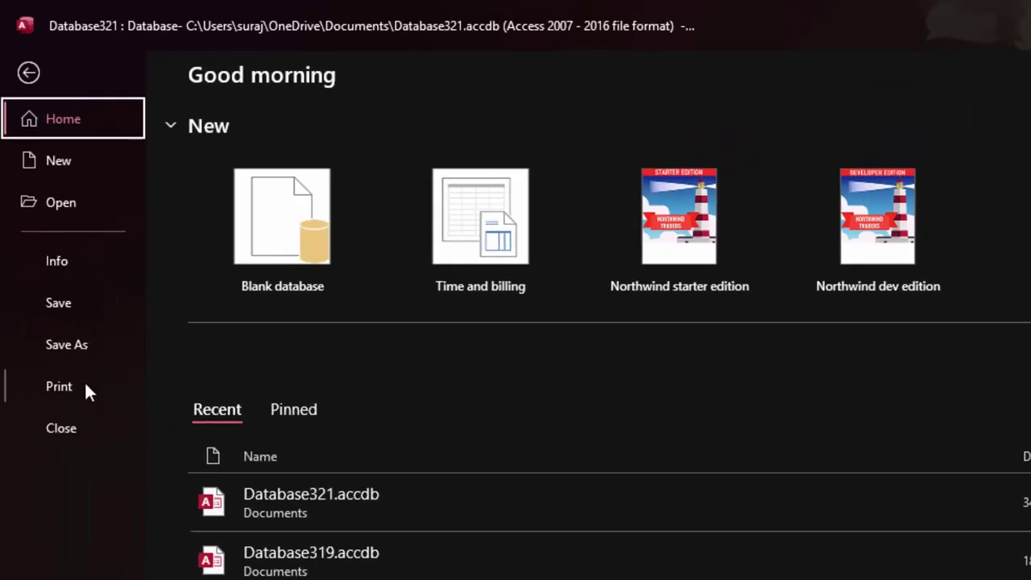
pyautogui.click(85, 383)
pyautogui.click(299, 286)
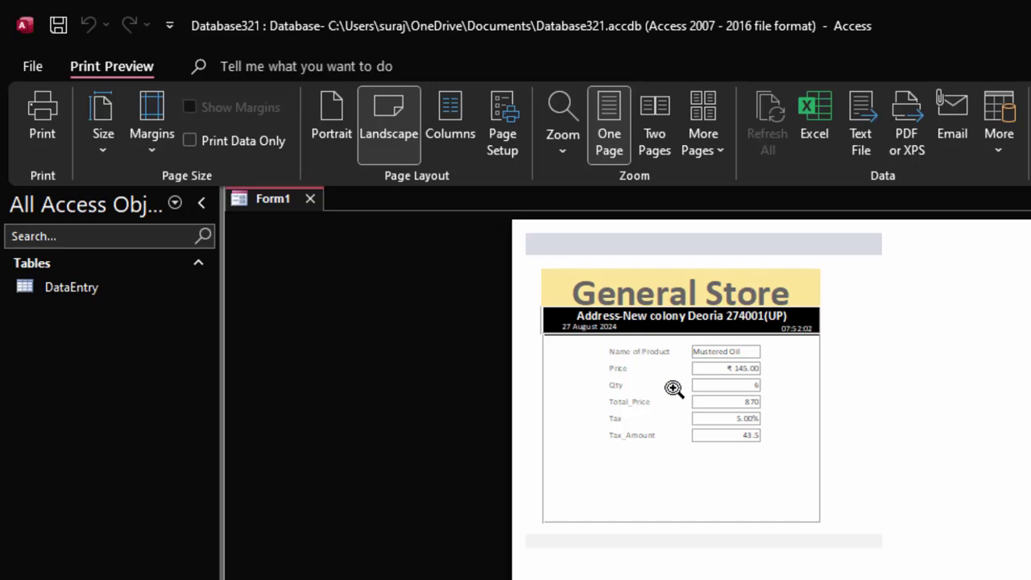
pyautogui.click(674, 389)
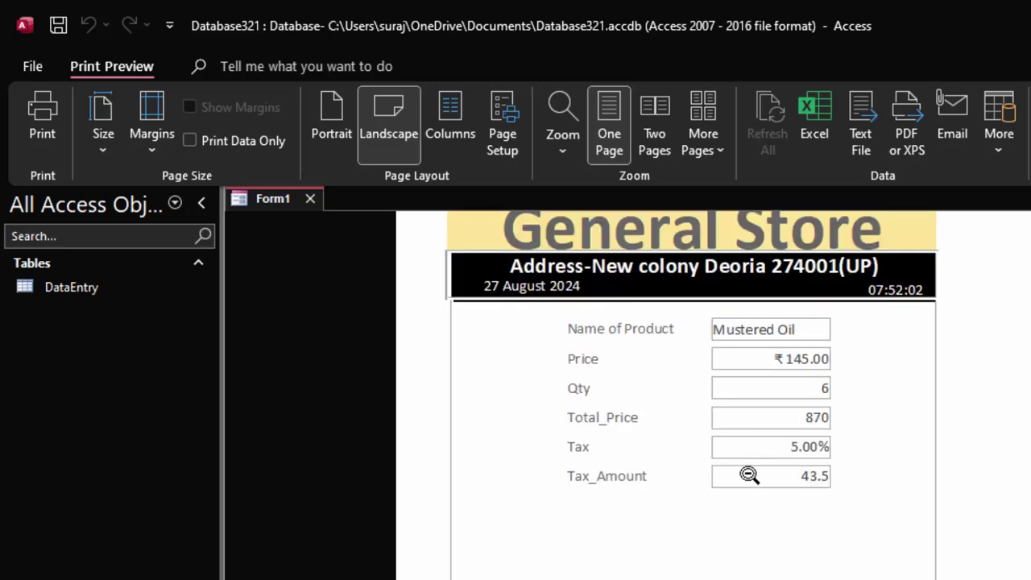